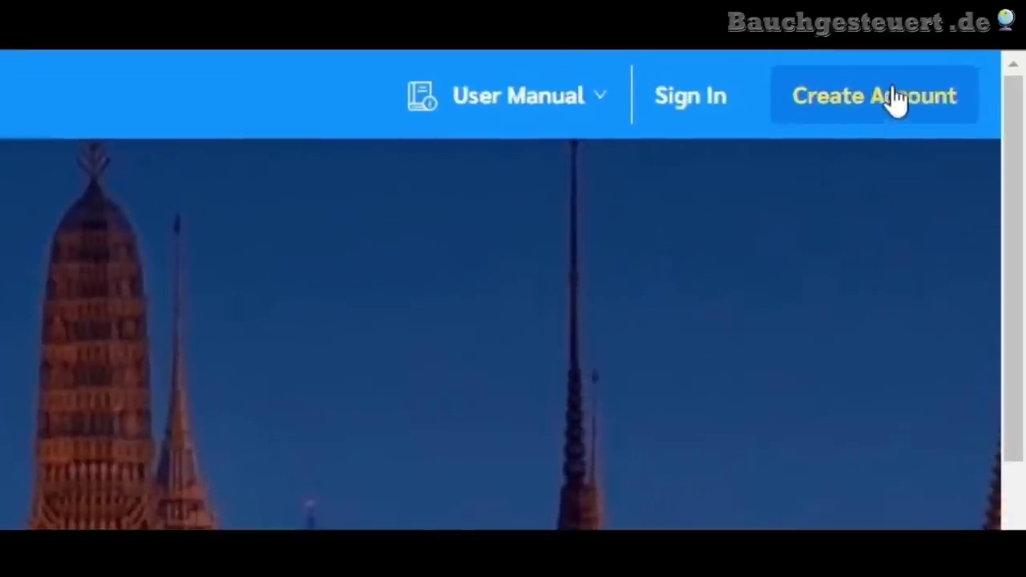
- Open the new individual account registration form
click(882, 121)
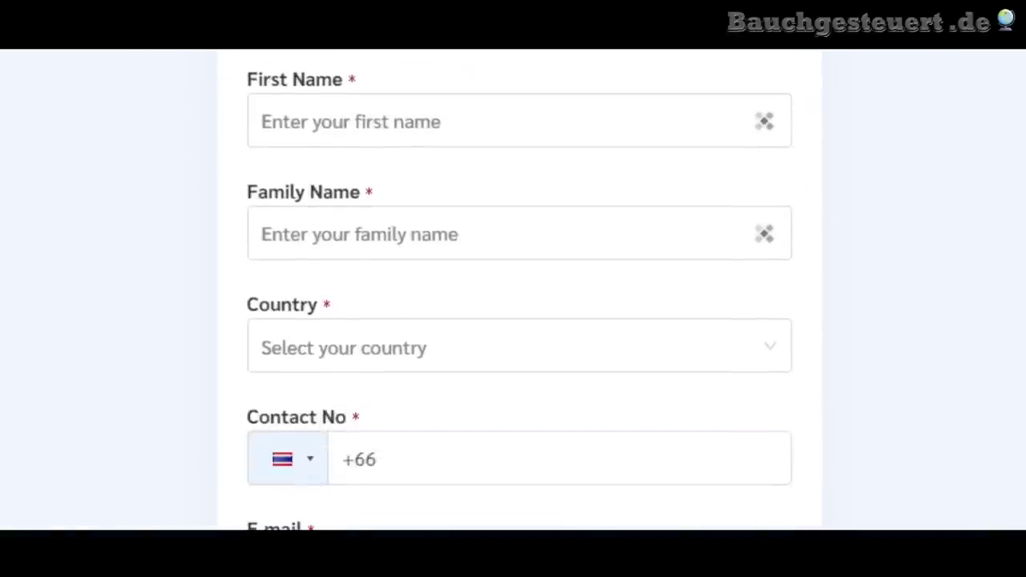
click(435, 121)
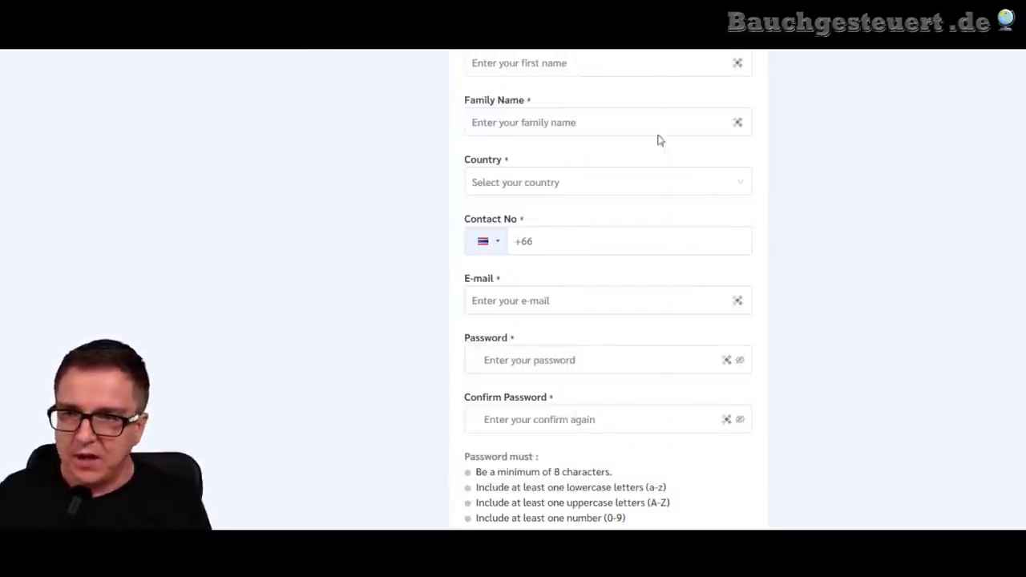
click(558, 65)
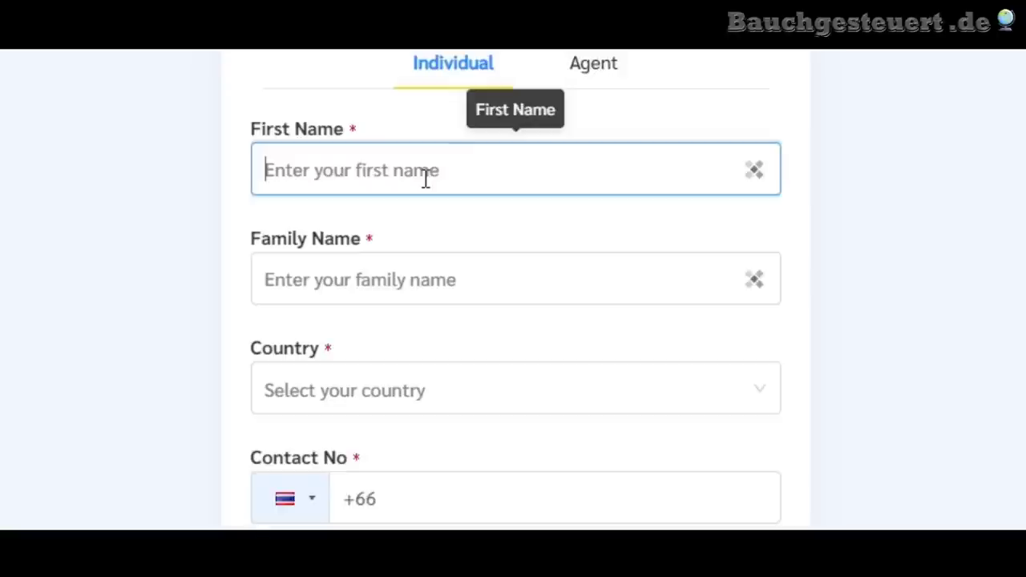
- Enter the applicant's first name and family name, correcting a typo in the first name
text(ErikA)
key(ctrl+a)
text(Erika)
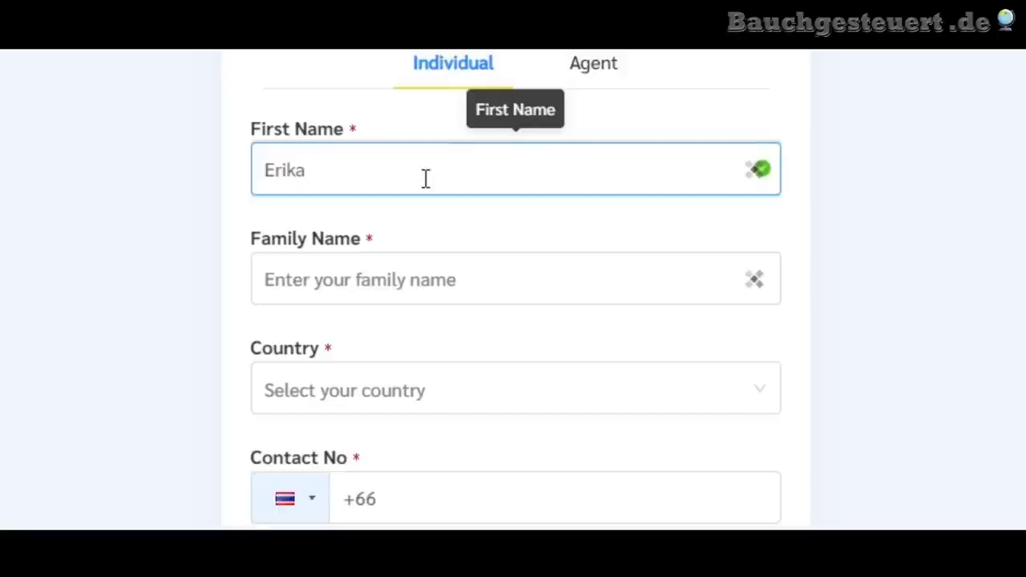
key(Tab)
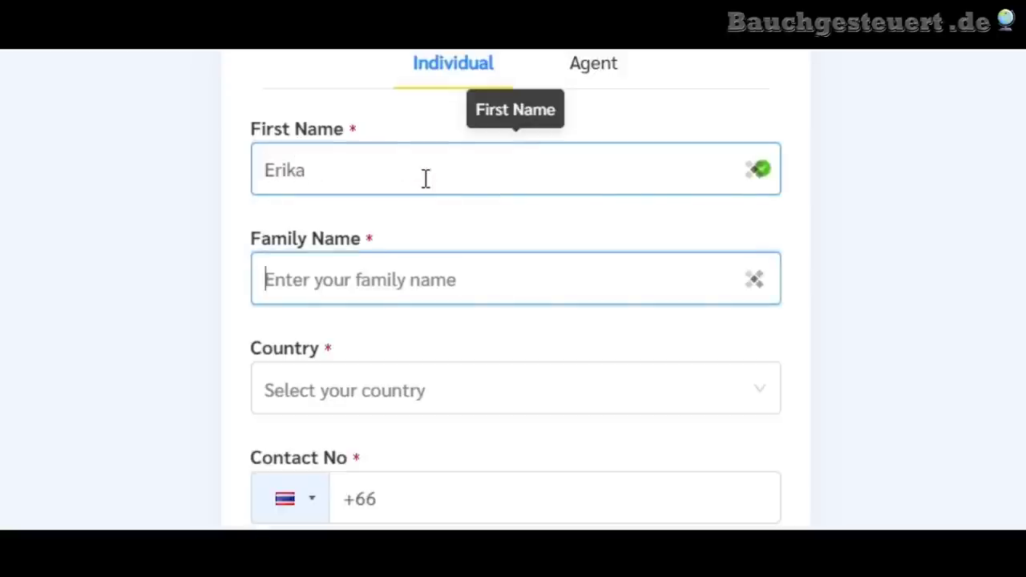
text(Musterman)
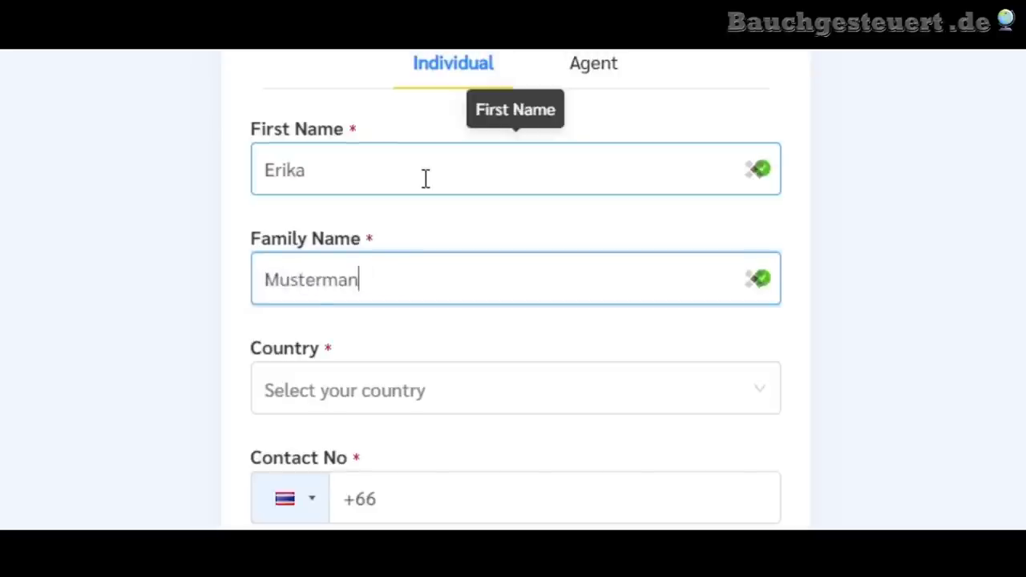
key(Tab)
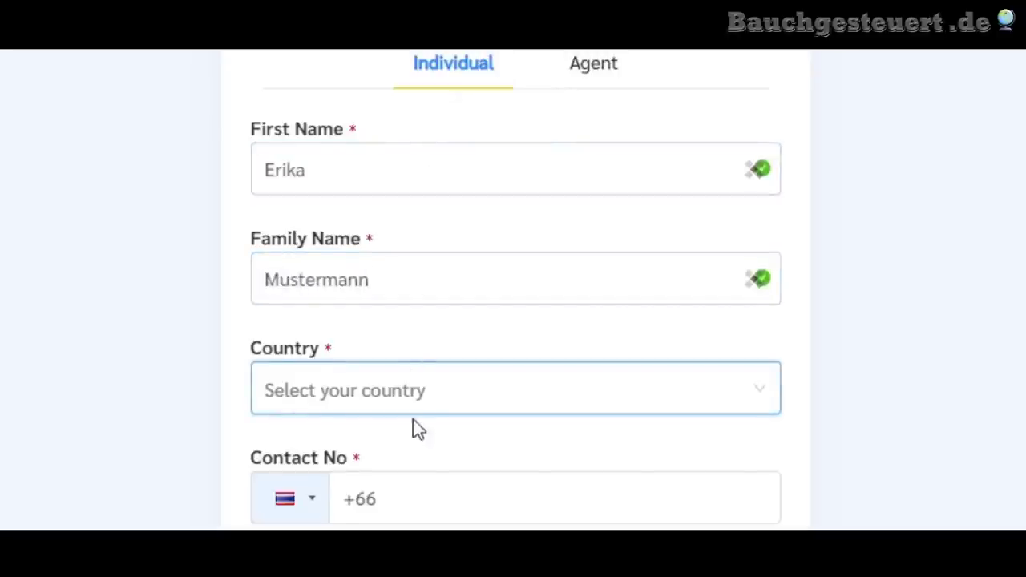
- Choose Germany as the country and enter the applicant's mobile number after +49
scroll(411, 385, down, 1)
click(409, 328)
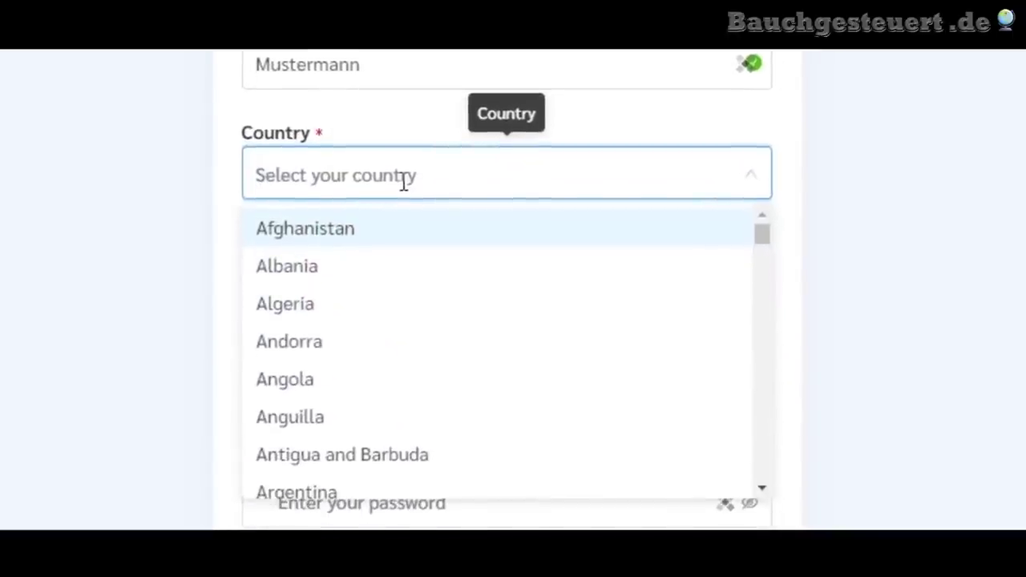
text(ger)
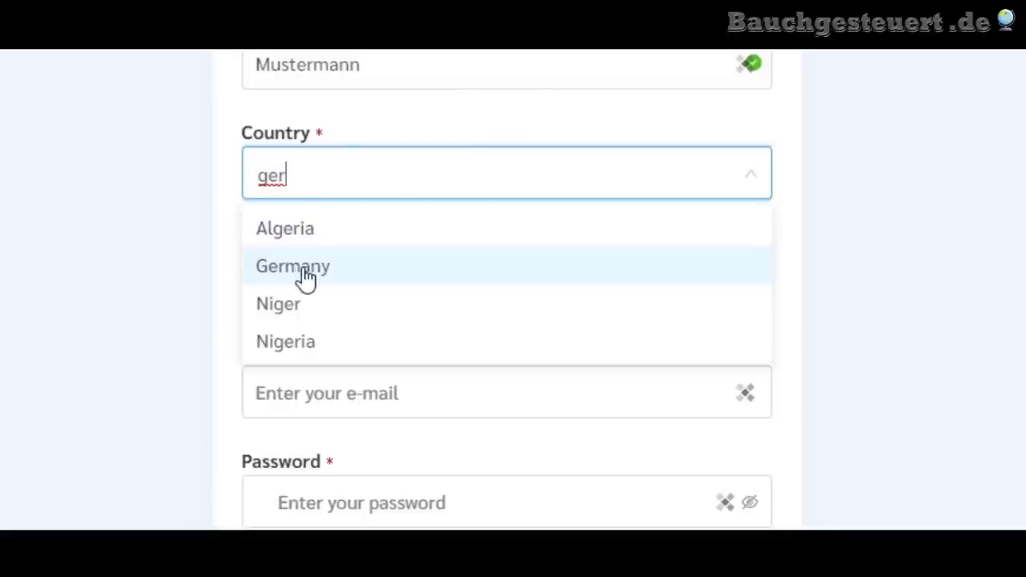
click(307, 277)
click(508, 283)
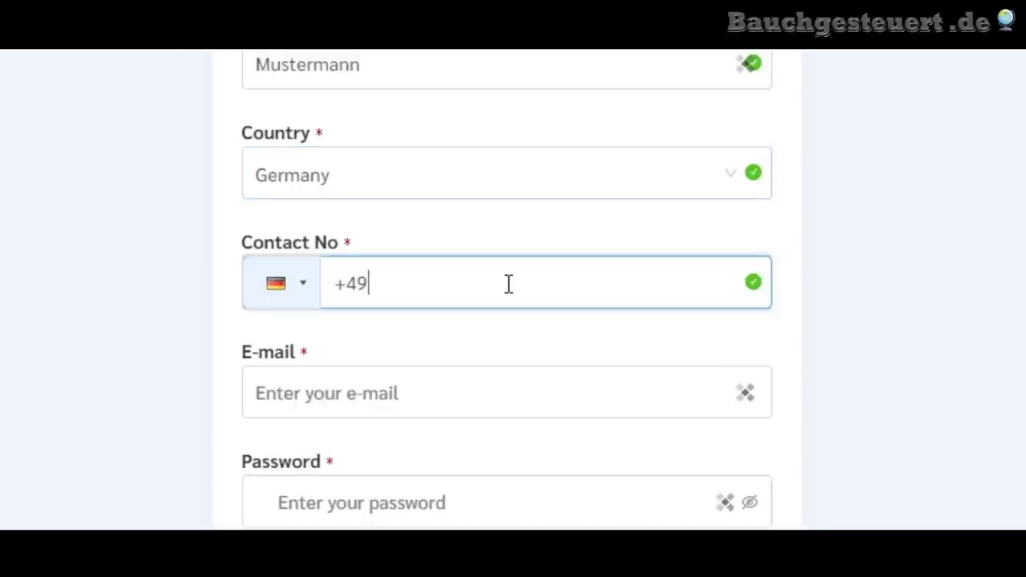
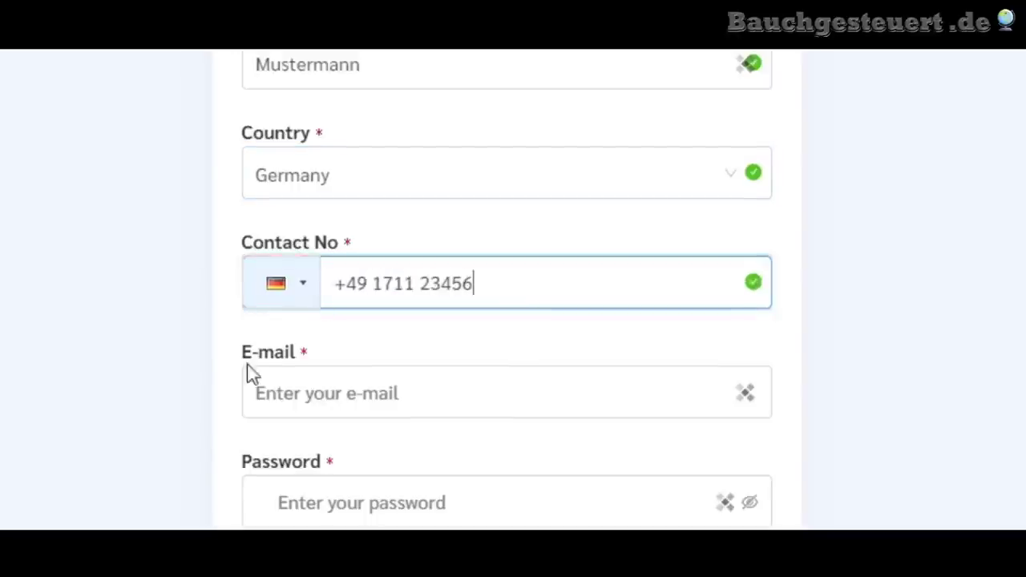
click(141, 406)
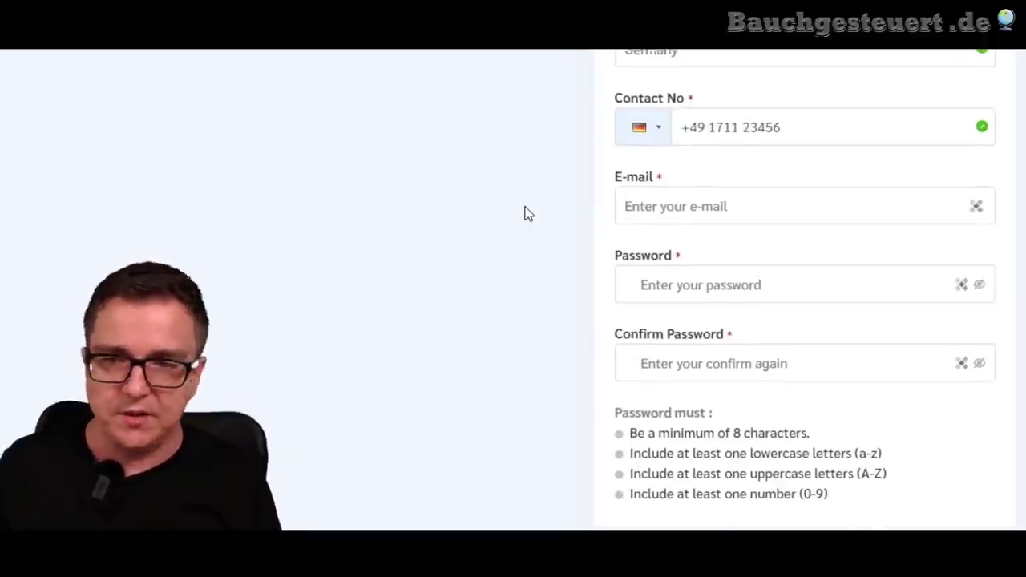
click(730, 212)
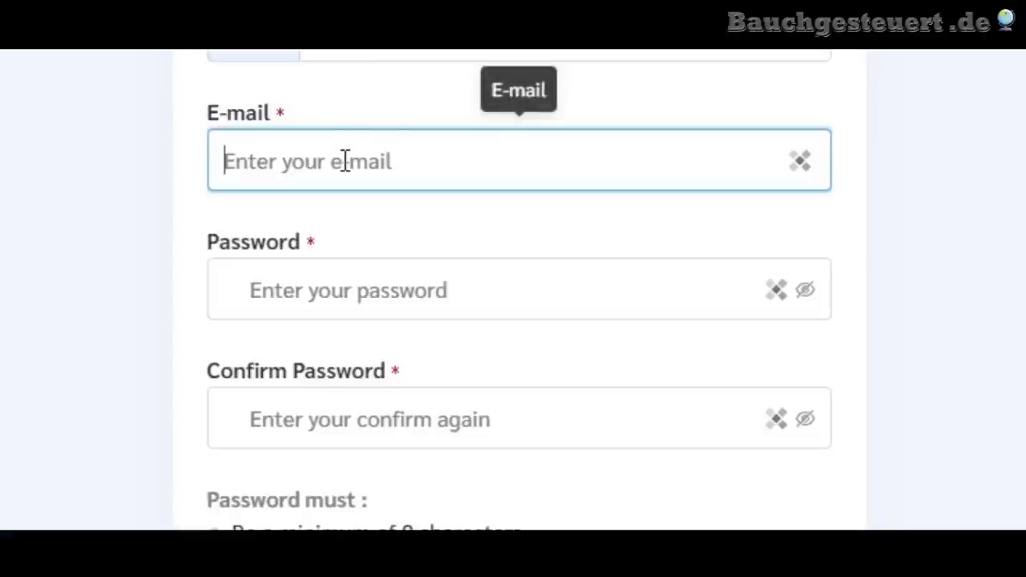
- Enter the applicant's e-mail address, replacing a wrongly started one
text(info@)
key(BackSpace)
key(BackSpace)
key(BackSpace)
key(BackSpace)
key(BackSpace)
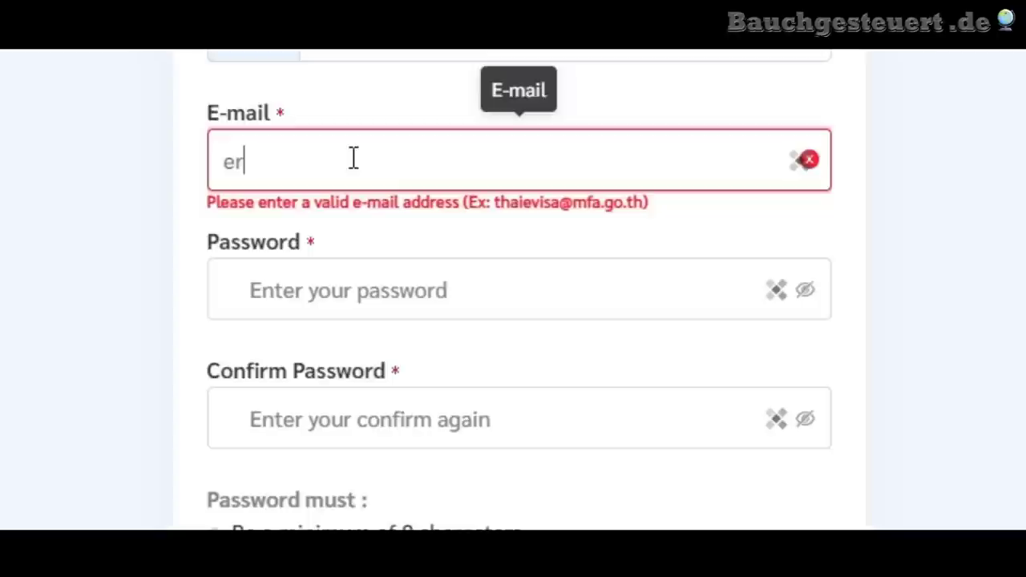
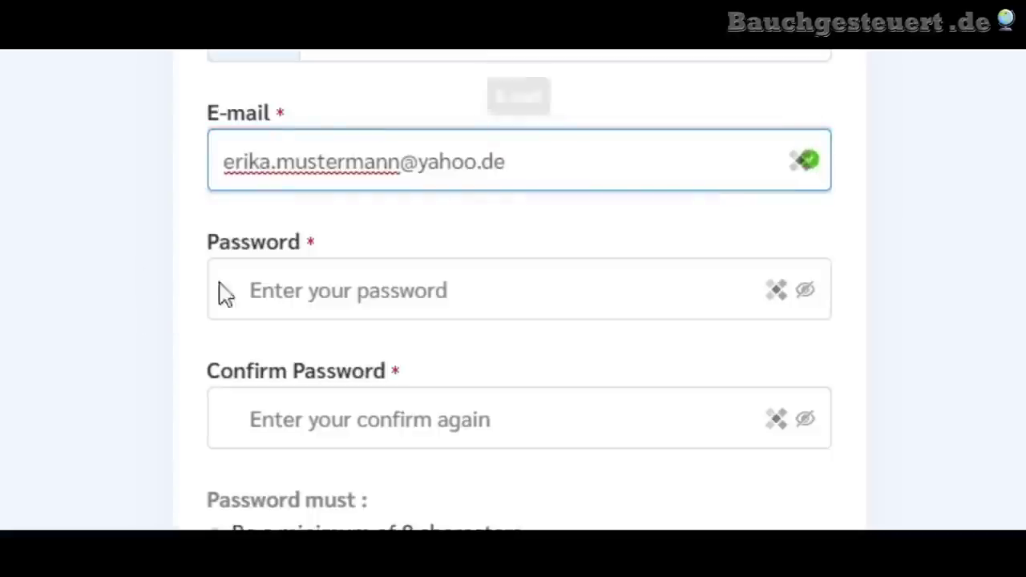
- Enter a password meeting all four rules and retype it identically in Confirm Password
click(313, 296)
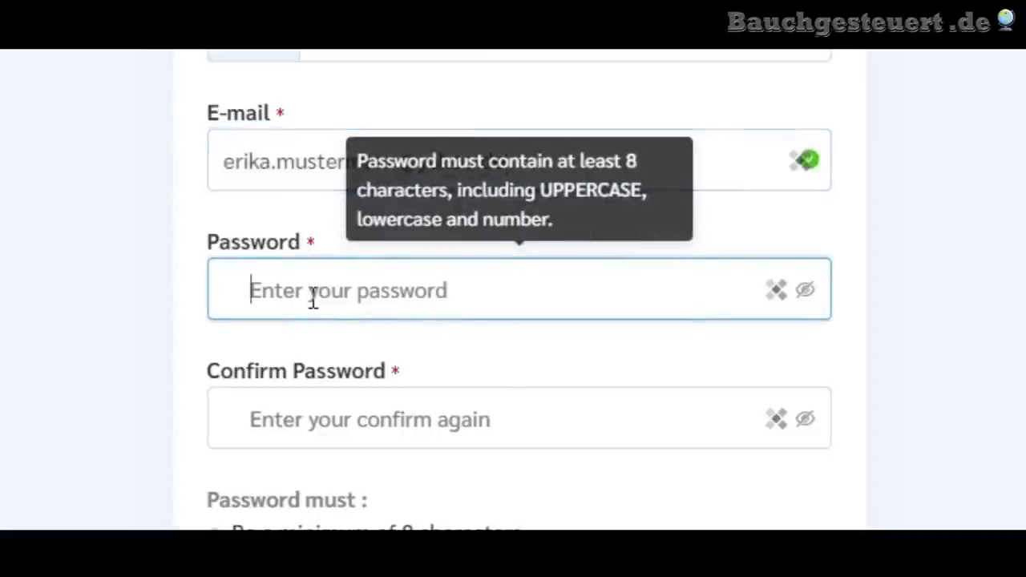
text(•••••••••)
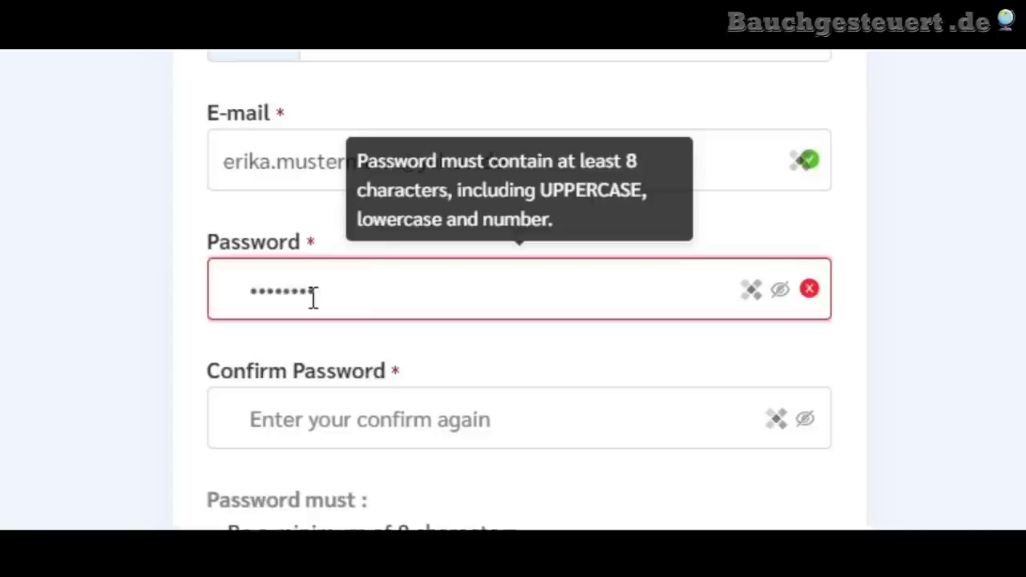
key(BackSpace)
key(BackSpace)
key(BackSpace)
key(BackSpace)
key(BackSpace)
key(BackSpace)
key(BackSpace)
key(BackSpace)
key(BackSpace)
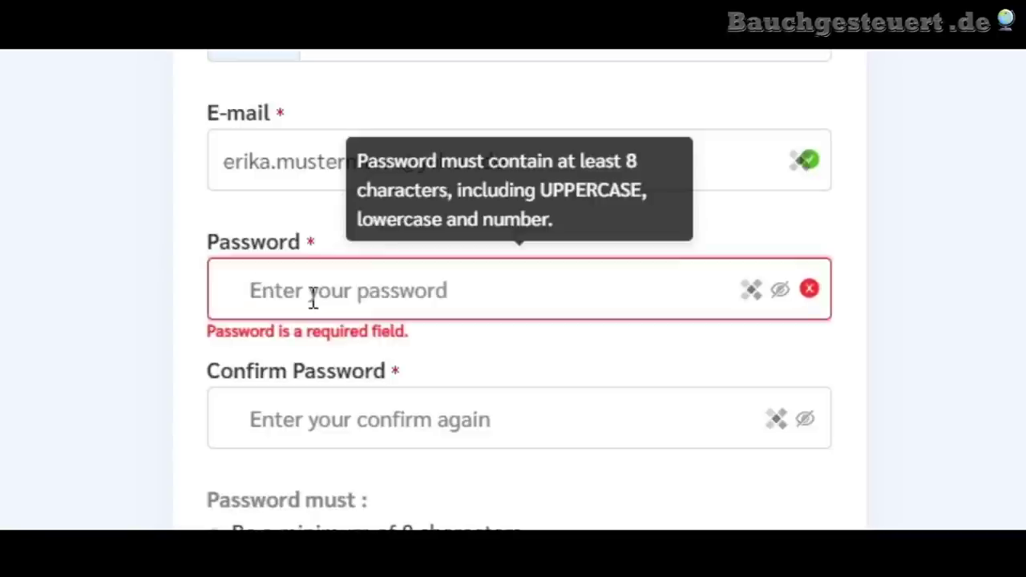
text(••••••••)
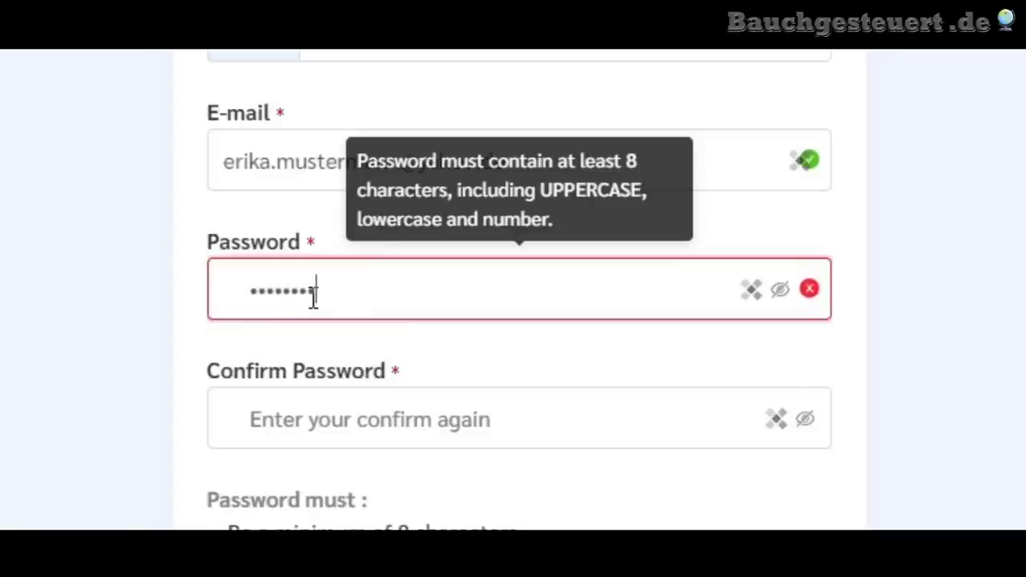
text(•••••)
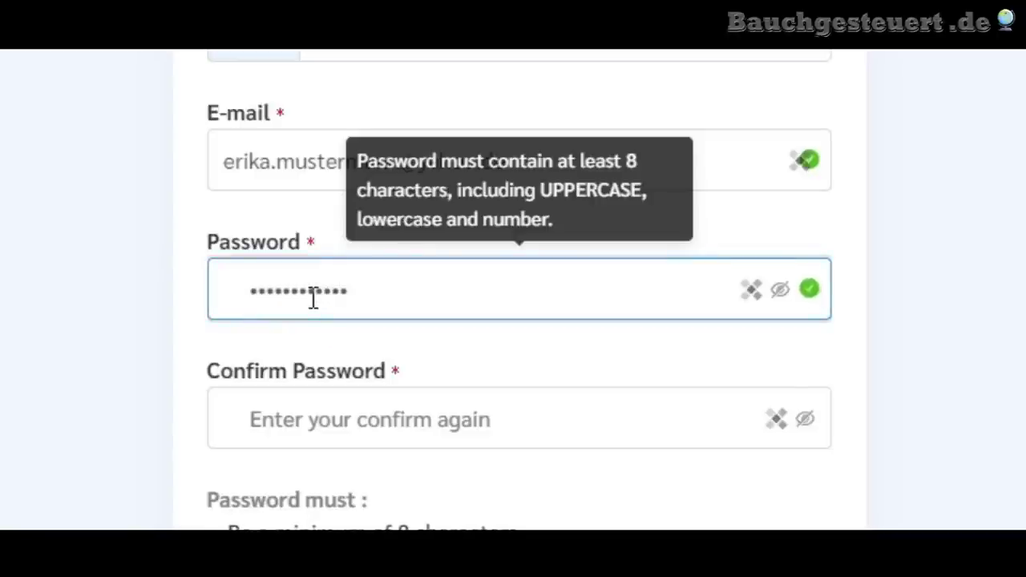
click(371, 430)
text(••••)
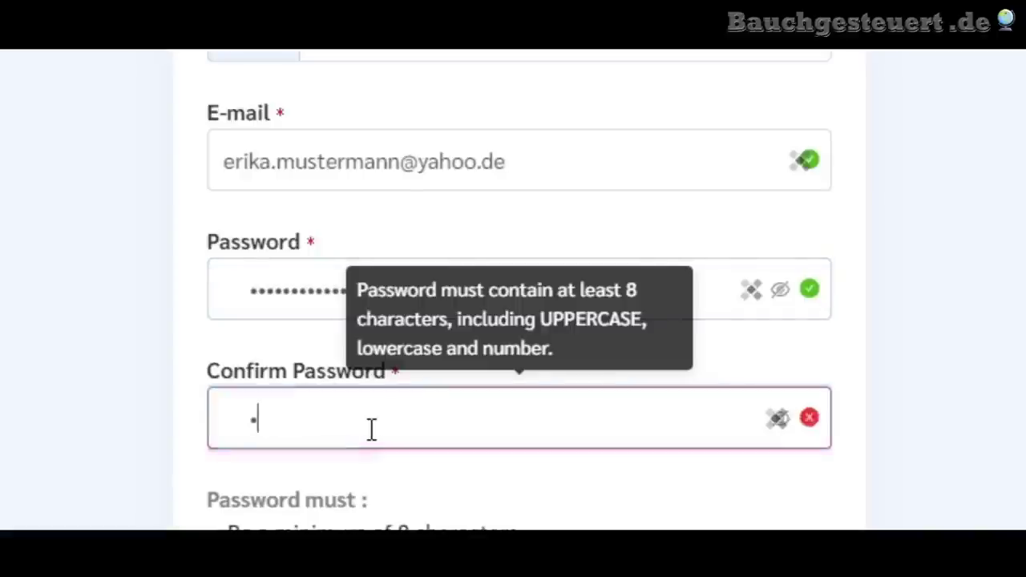
text(•••••••)
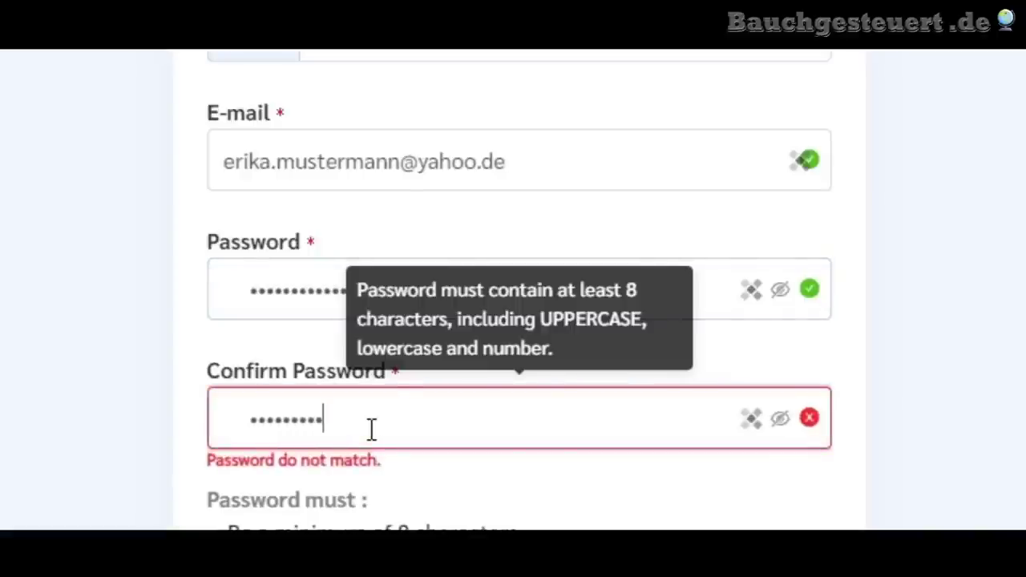
text(•)
click(2, 522)
scroll(3, 522, down, 3)
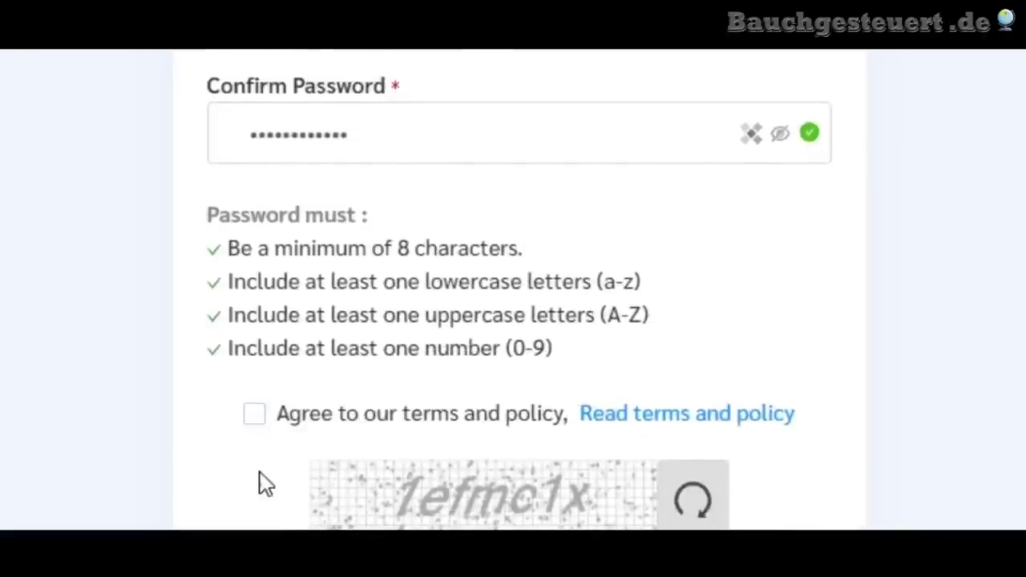
- Tick 'Agree to our terms and policy' and type the captcha characters into the code box
click(255, 415)
scroll(259, 465, down, 1)
scroll(421, 360, down, 3)
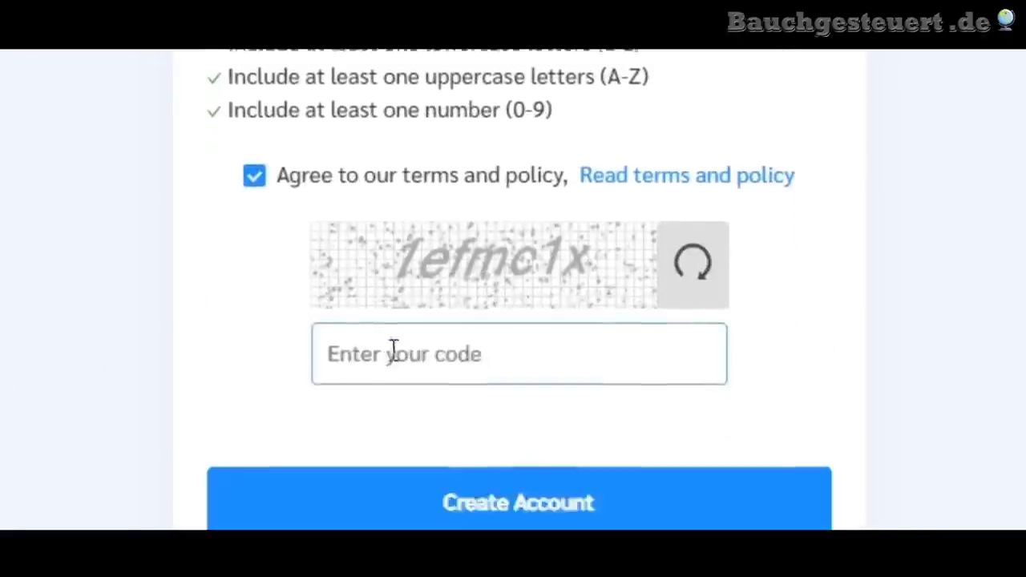
click(369, 287)
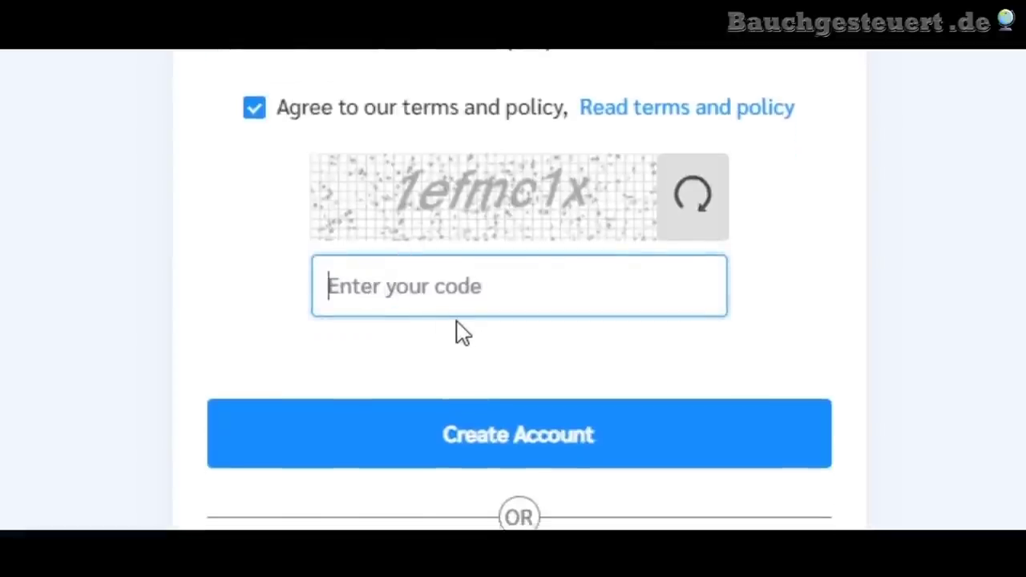
text(1e)
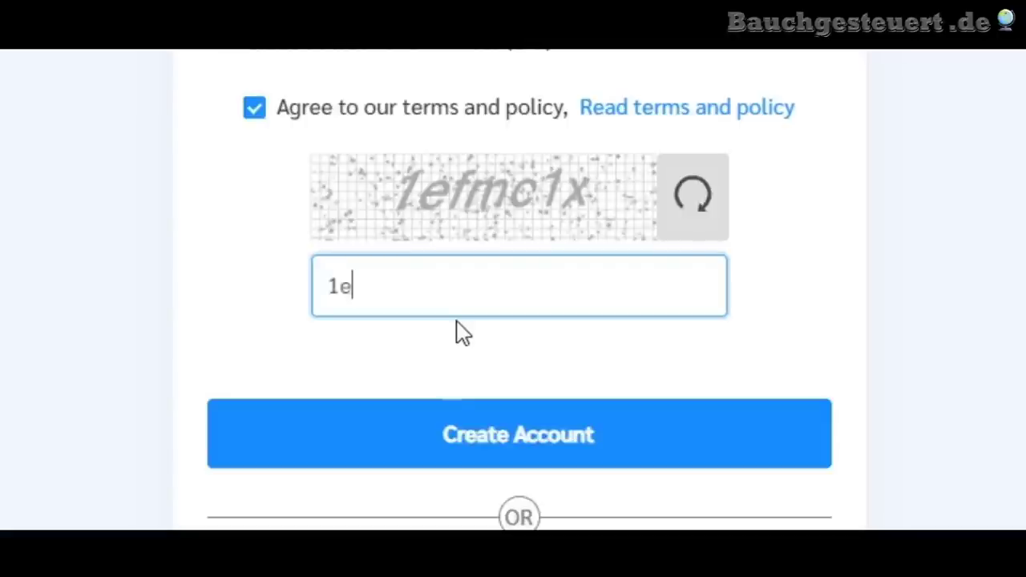
text(fmc)
text(1x)
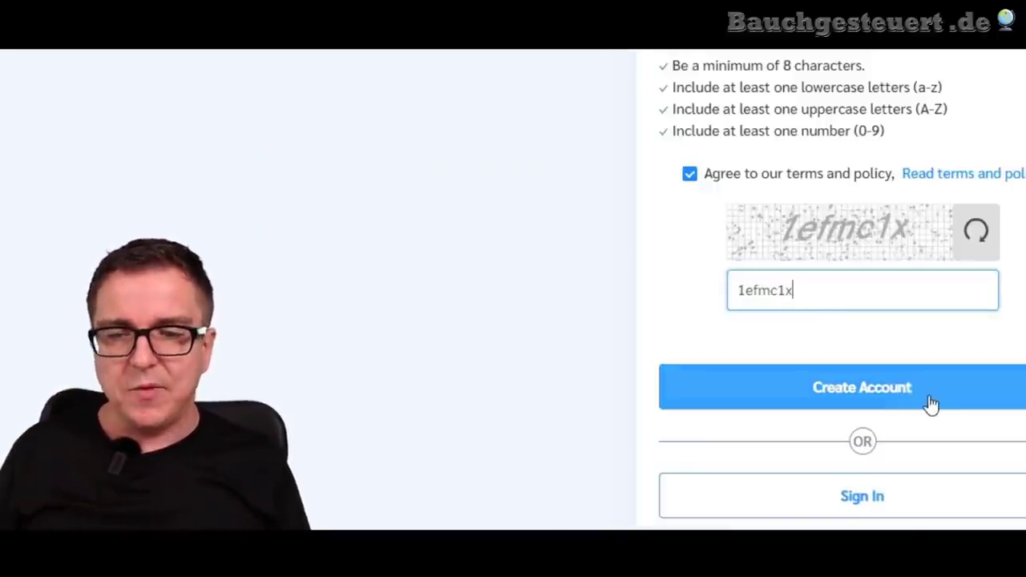
scroll(930, 405, down, 1)
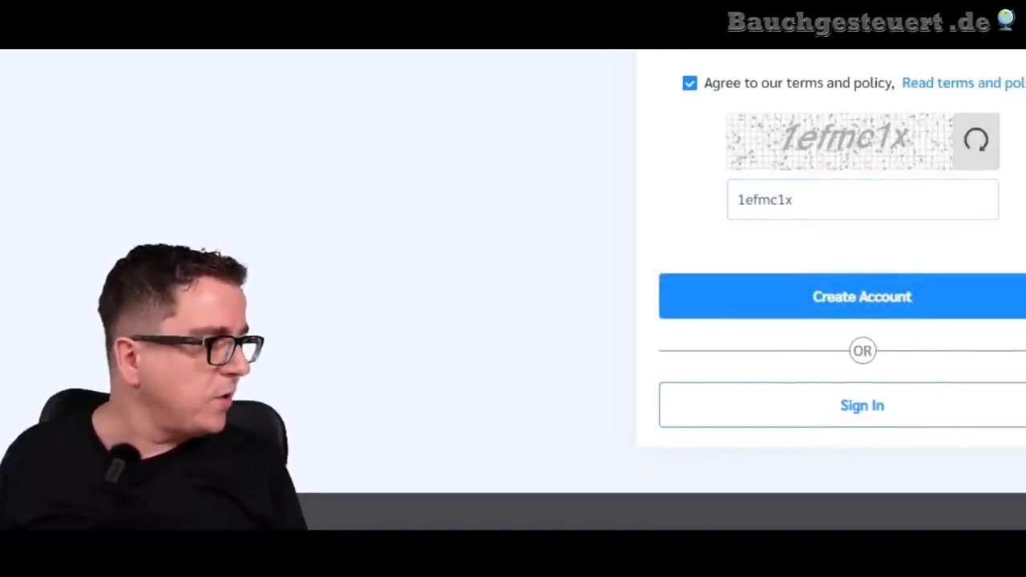
- Go back to the captcha code entry on the registration form
click(792, 200)
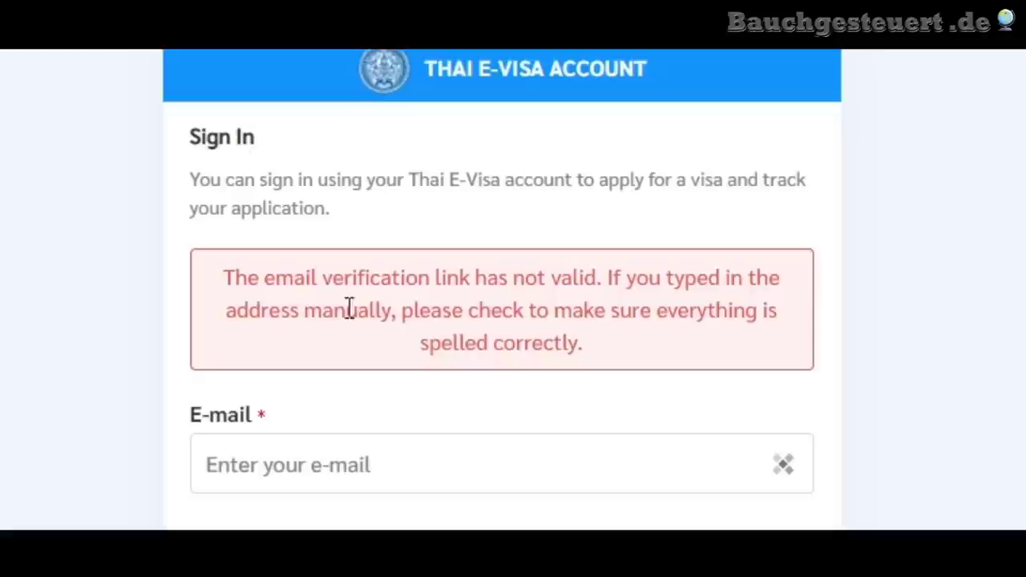
- Highlight the closing words of the 'e-mail verification link not valid' error message
drag(466, 314, 613, 349)
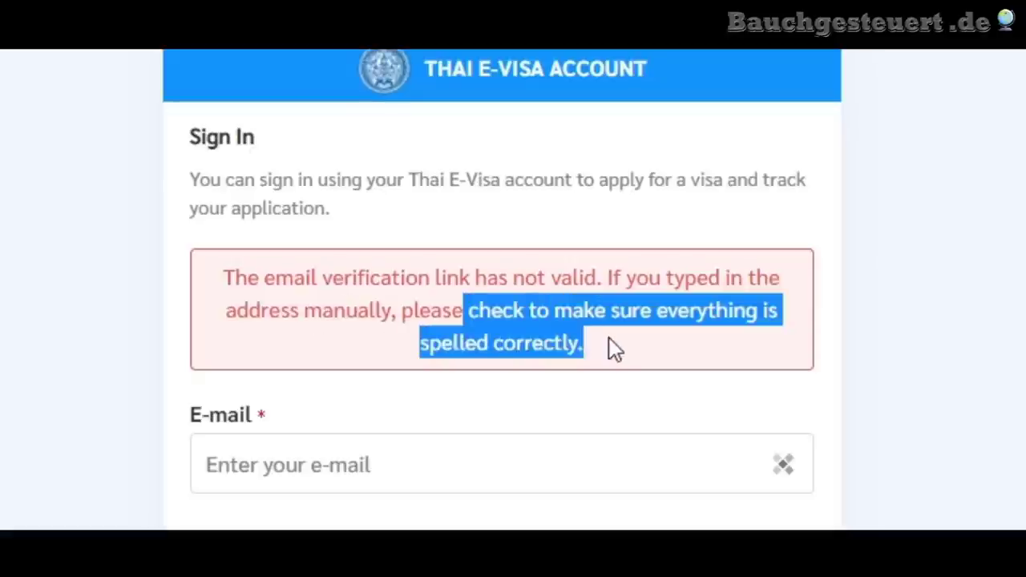
click(444, 346)
drag(426, 346, 614, 360)
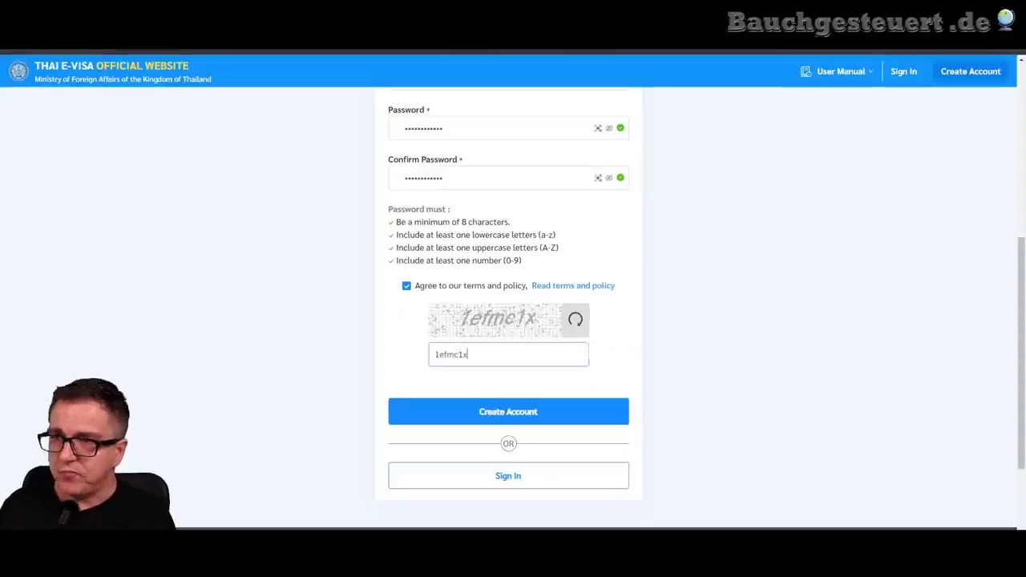
- Return to the e-Visa home page and acknowledge the attention notice
scroll(751, 240, up, 3)
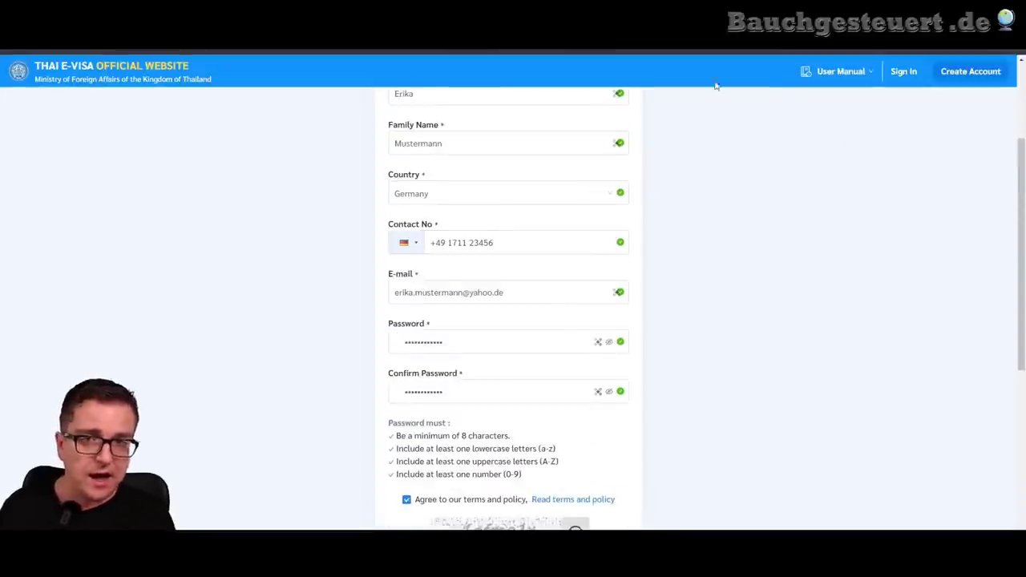
scroll(216, 265, up, 2)
click(93, 74)
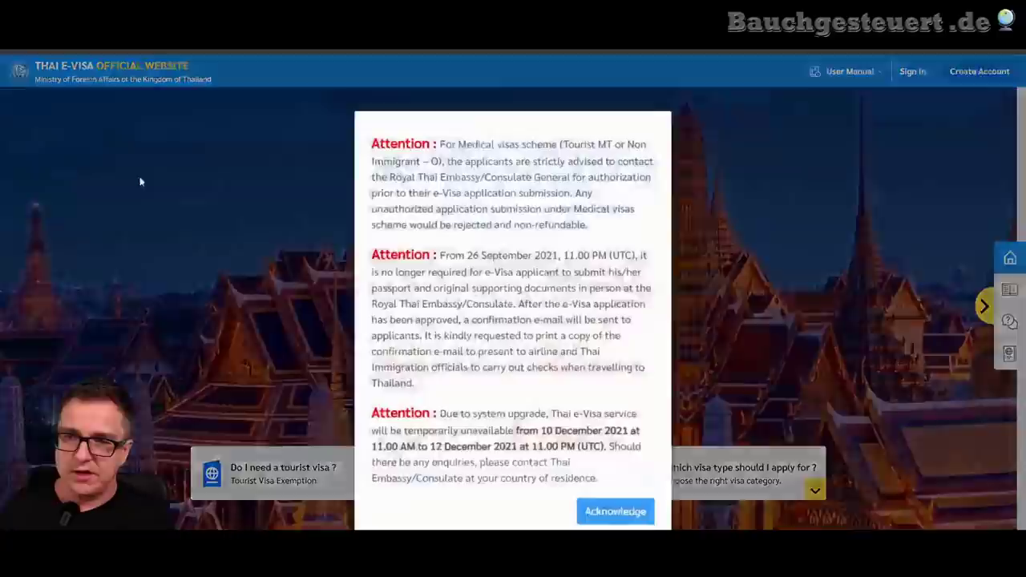
click(611, 515)
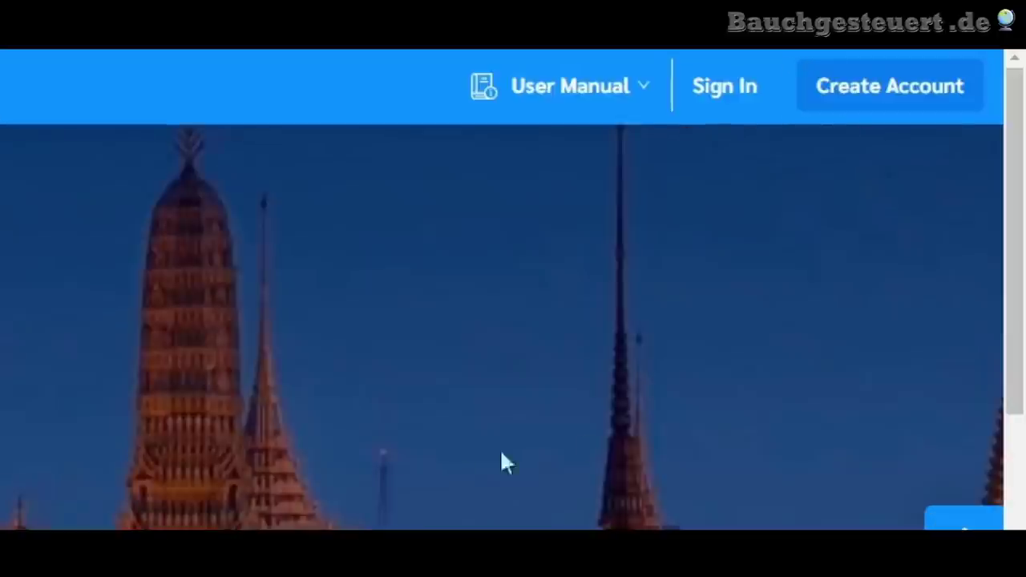
- Sign in using the saved e-mail address and the captcha code
click(719, 90)
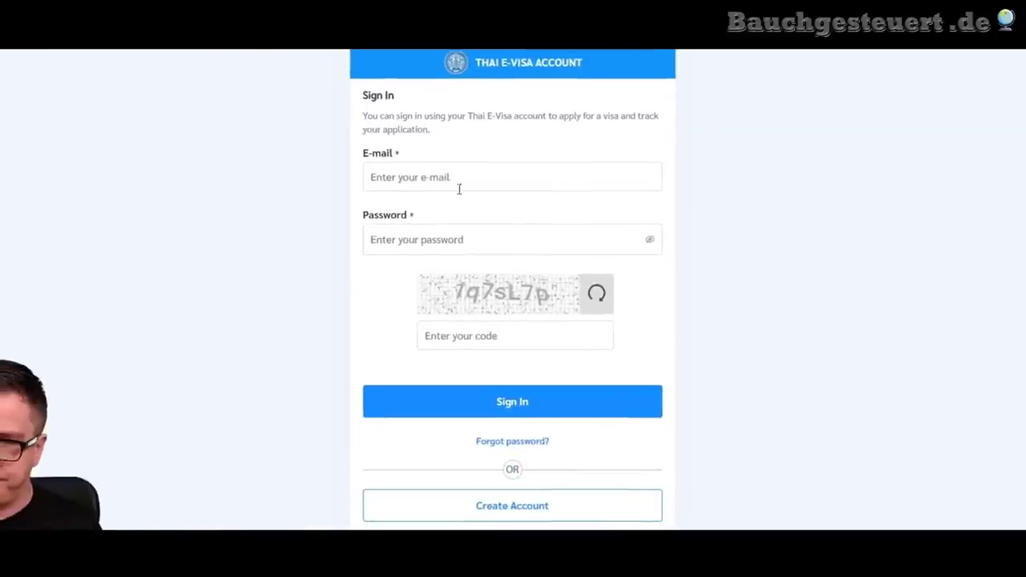
click(196, 281)
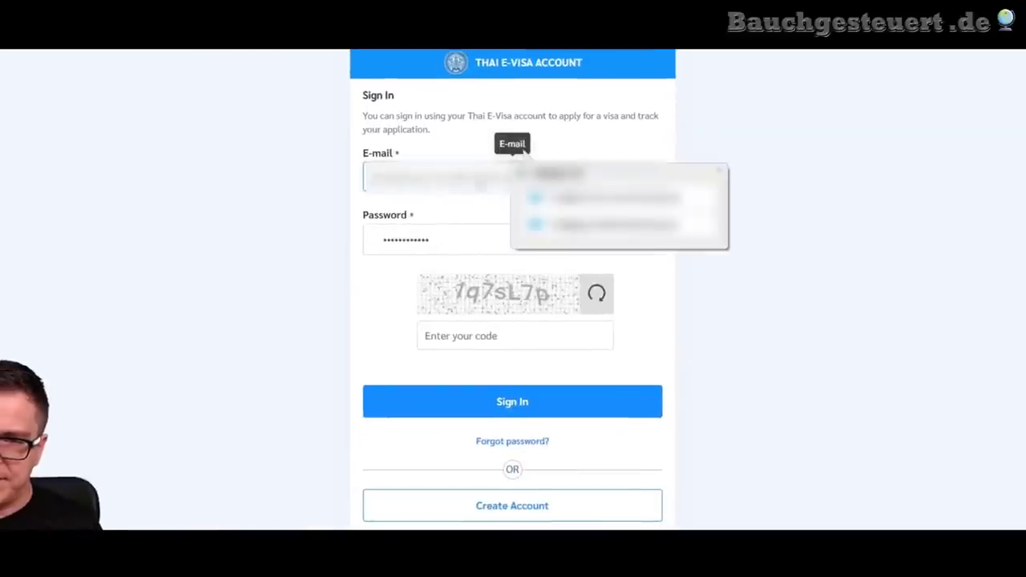
key(Down)
key(Down)
key(Return)
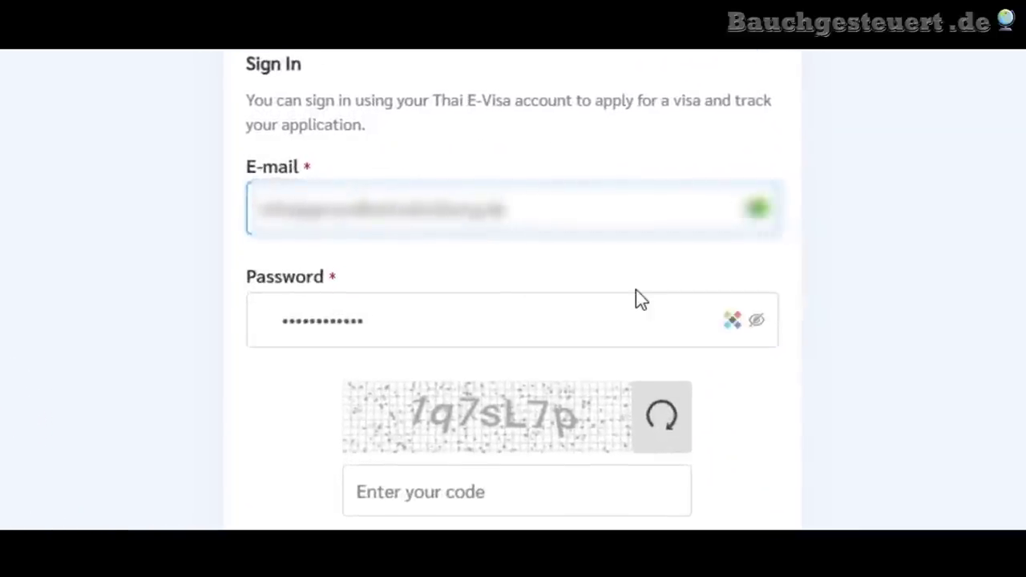
click(33, 310)
click(449, 489)
text(1q7s)
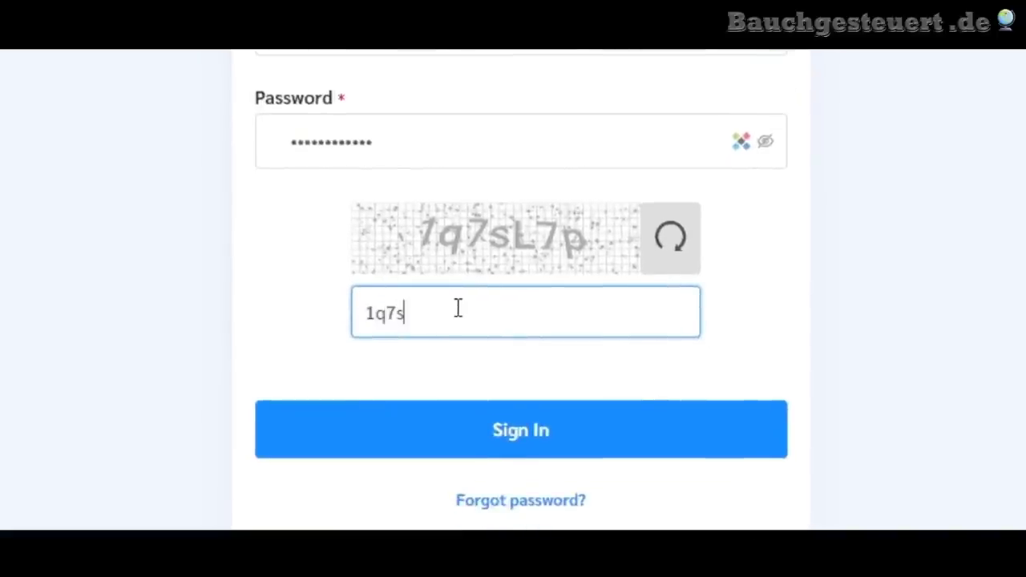
text(L7p)
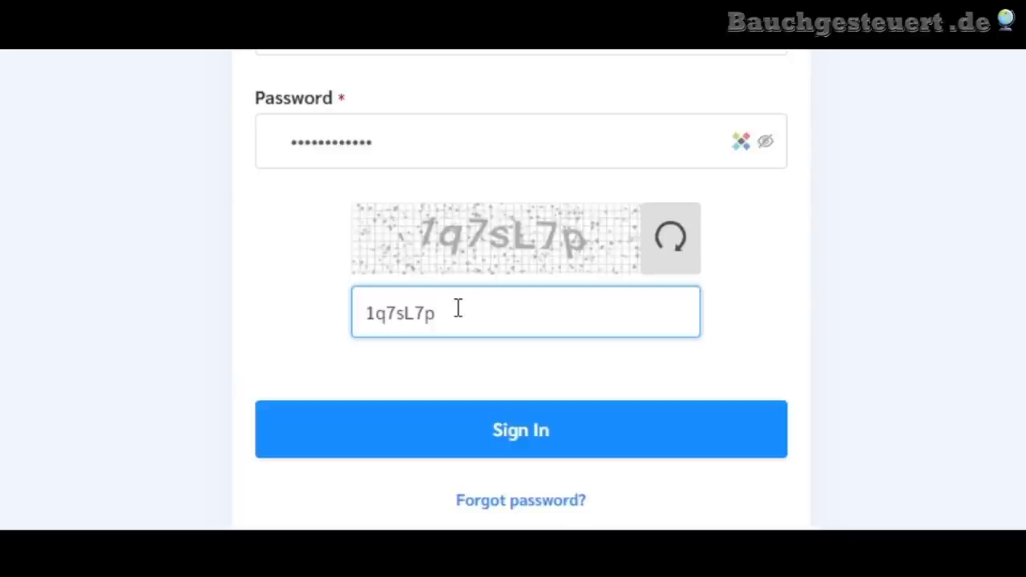
click(508, 450)
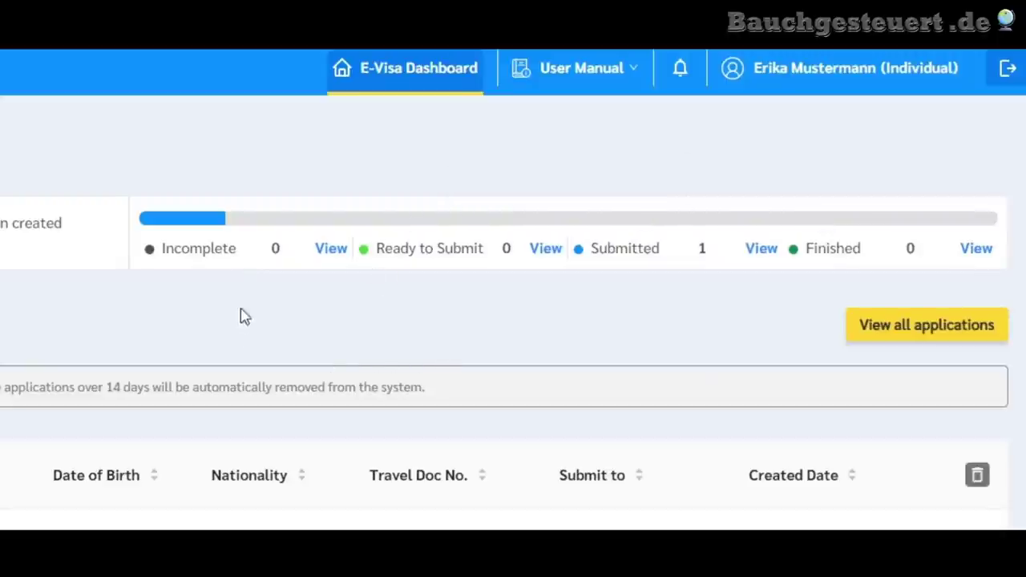
- Highlight the dashboard's Incomplete, Ready to Submit, Submitted (1) and Finished (0) counts
drag(222, 255, 288, 255)
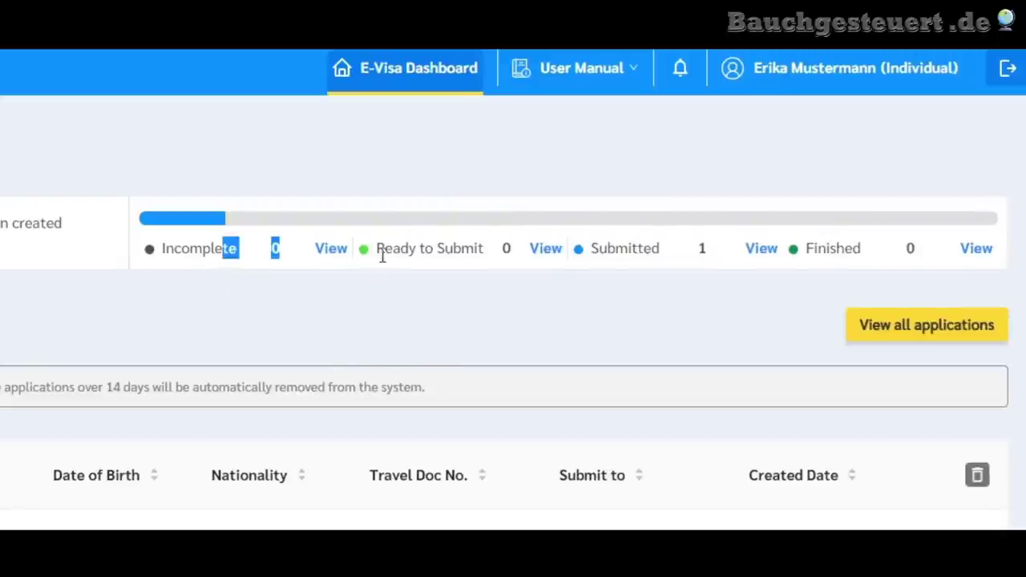
click(348, 266)
drag(369, 258, 475, 250)
click(427, 250)
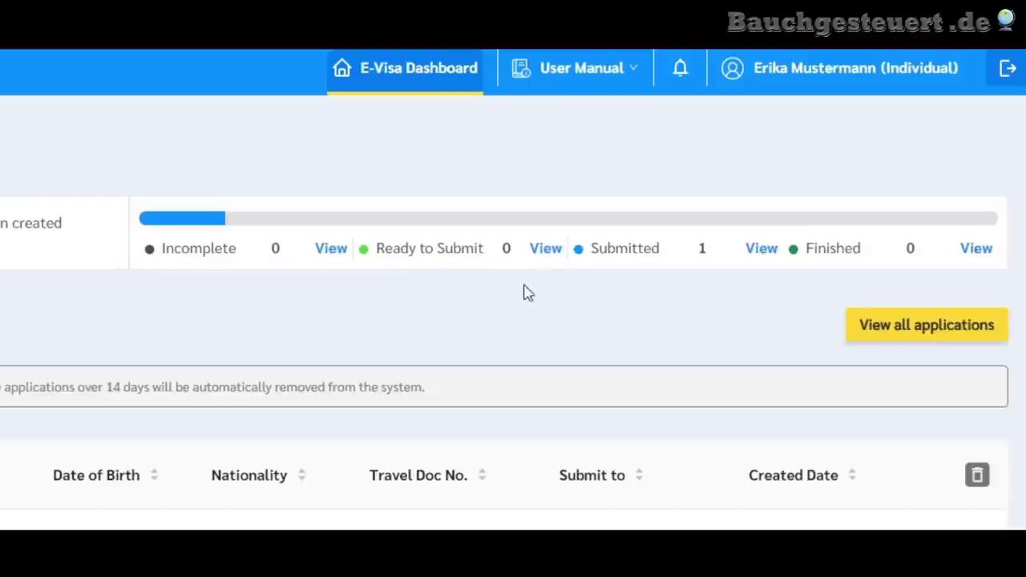
drag(618, 255, 720, 244)
click(700, 249)
double_click(910, 248)
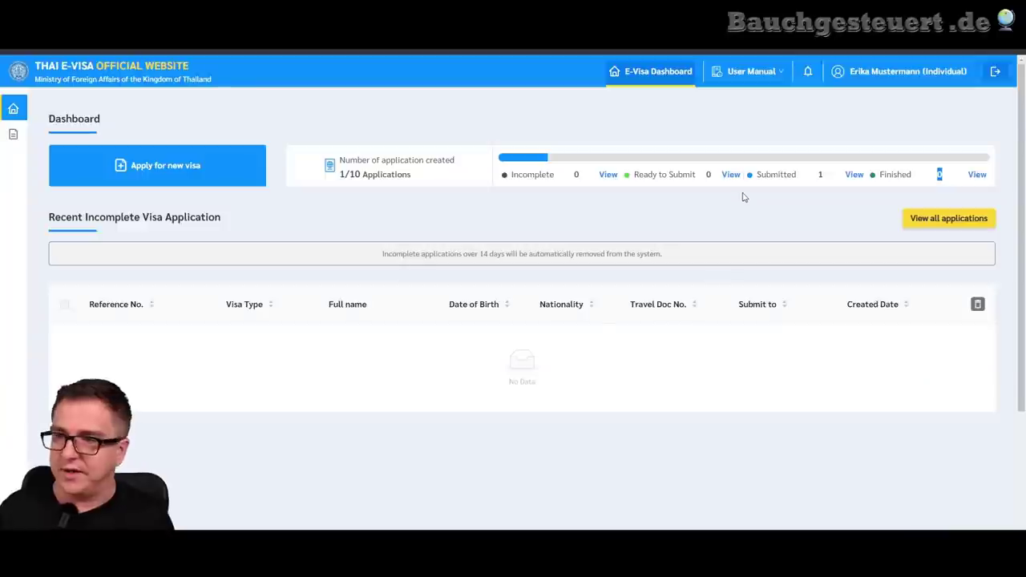
click(92, 320)
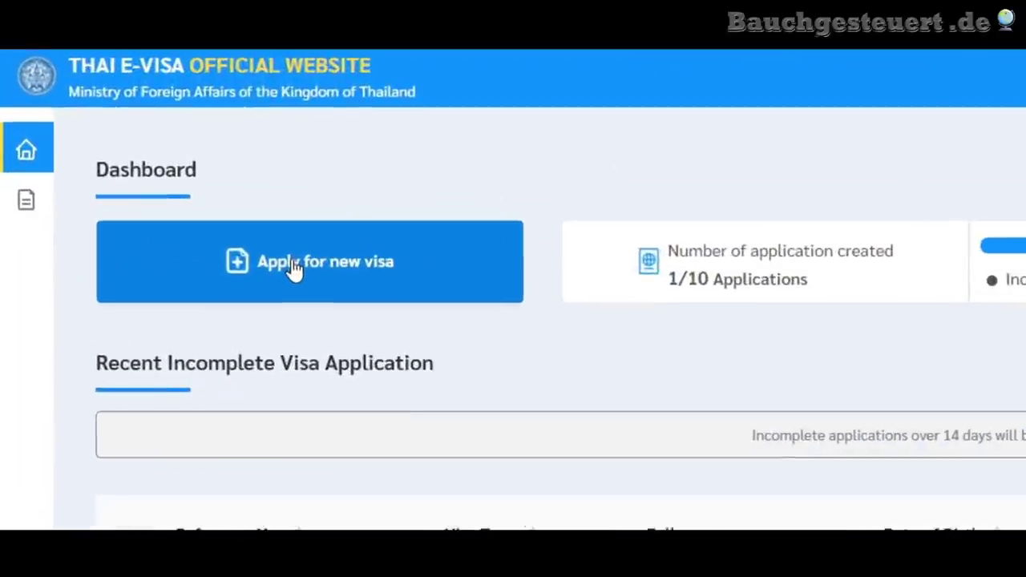
- Start a new visa application and set Travel Document Holder of to Germany
click(289, 267)
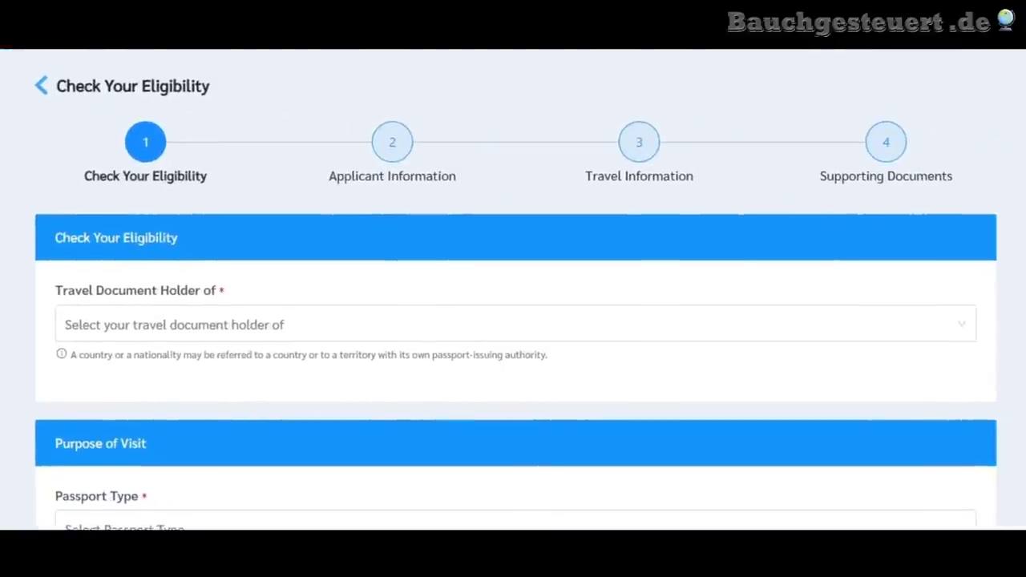
scroll(5, 275, down, 2)
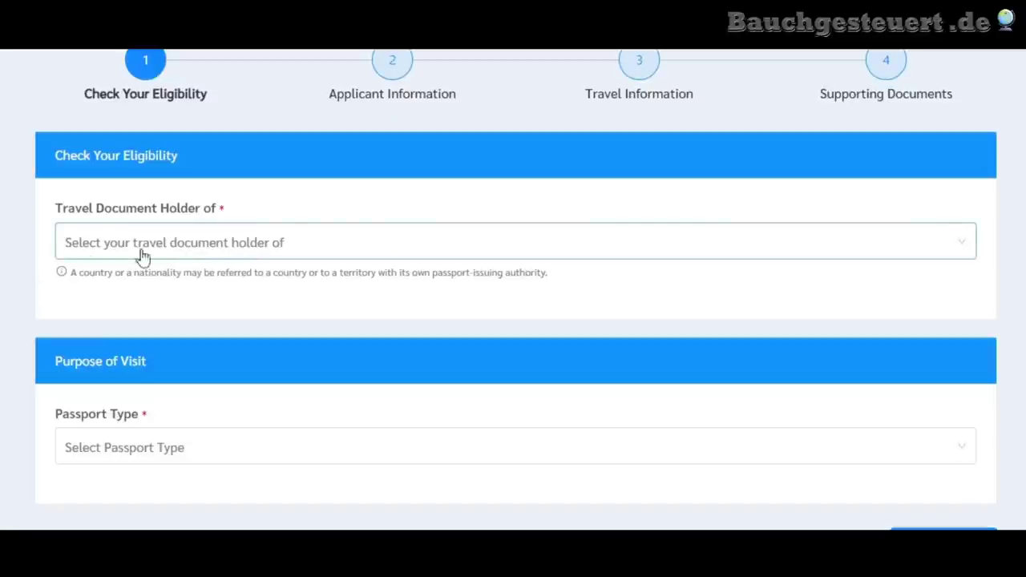
click(207, 247)
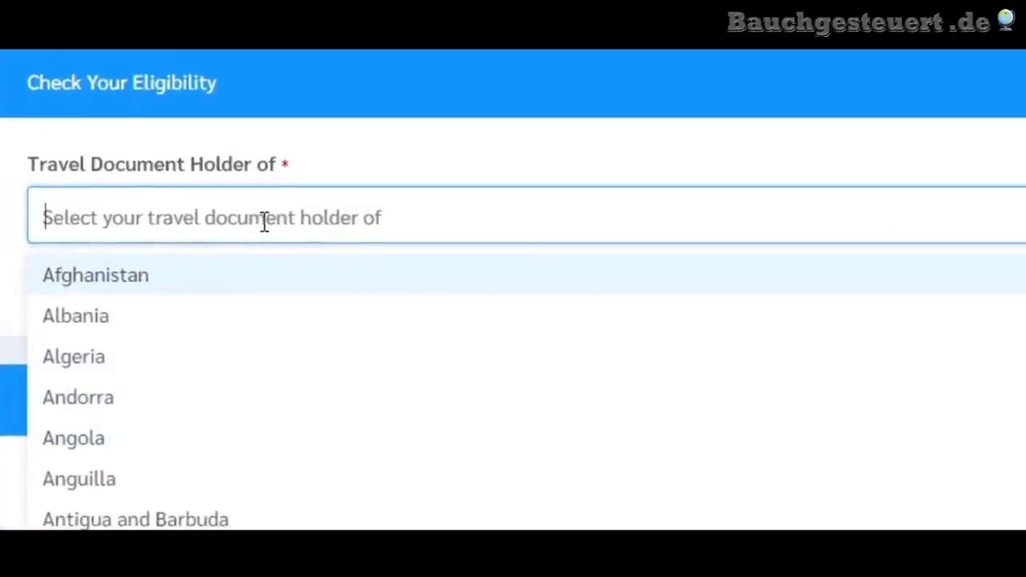
text(ger)
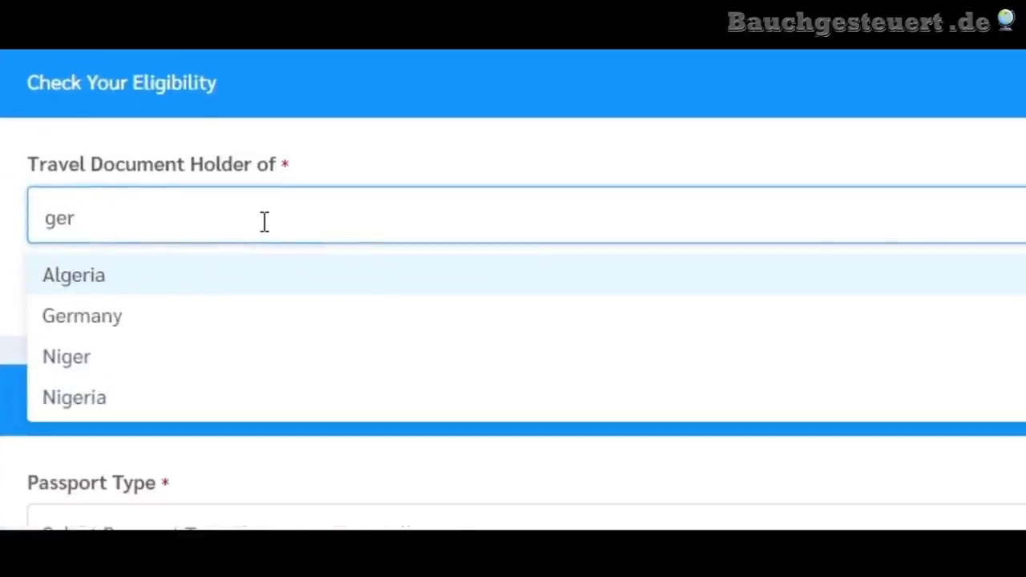
click(96, 329)
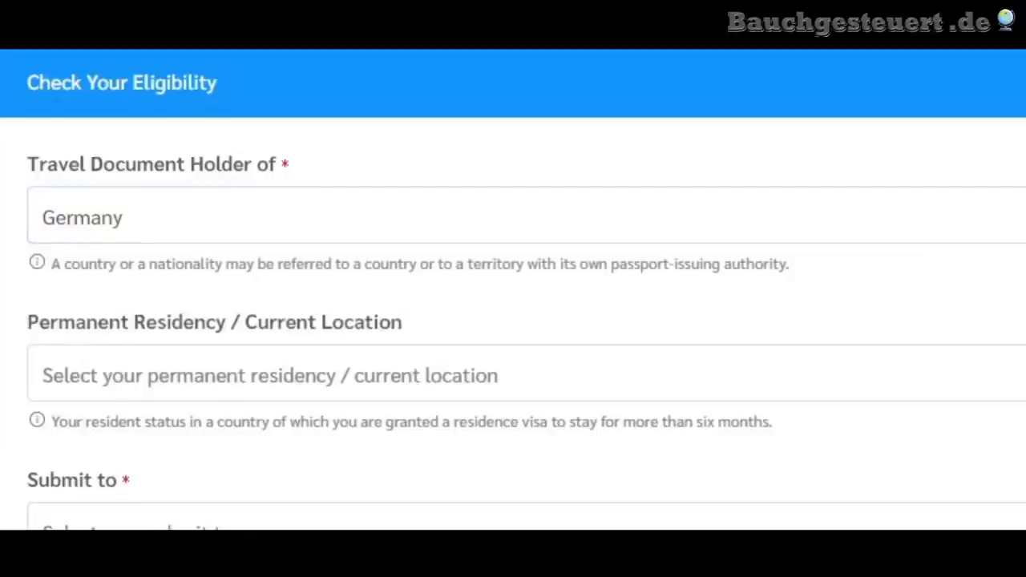
- Set Permanent Residency to Germany and view the embassies and consulates available
scroll(142, 291, down, 1)
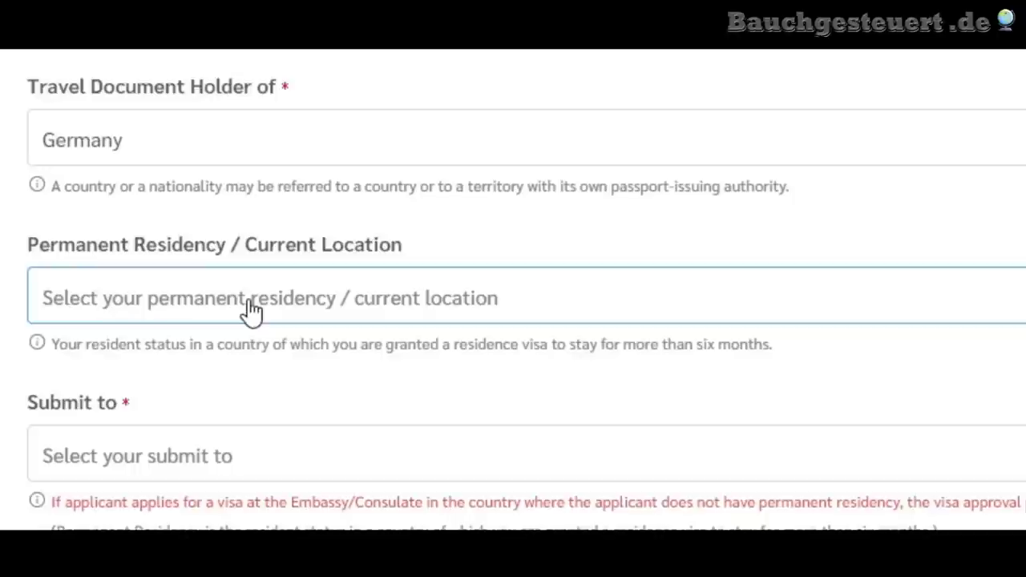
click(251, 304)
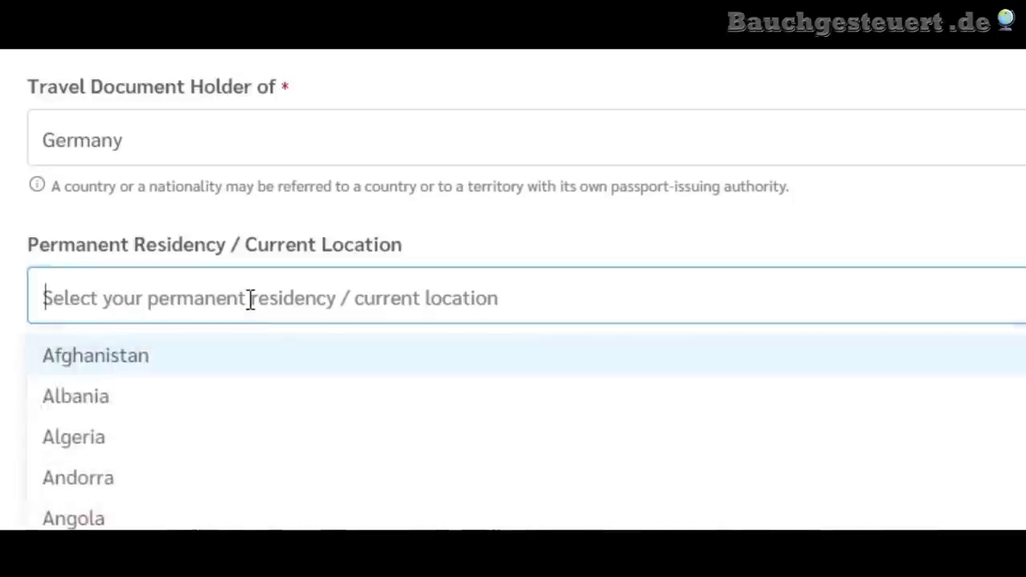
text(ger)
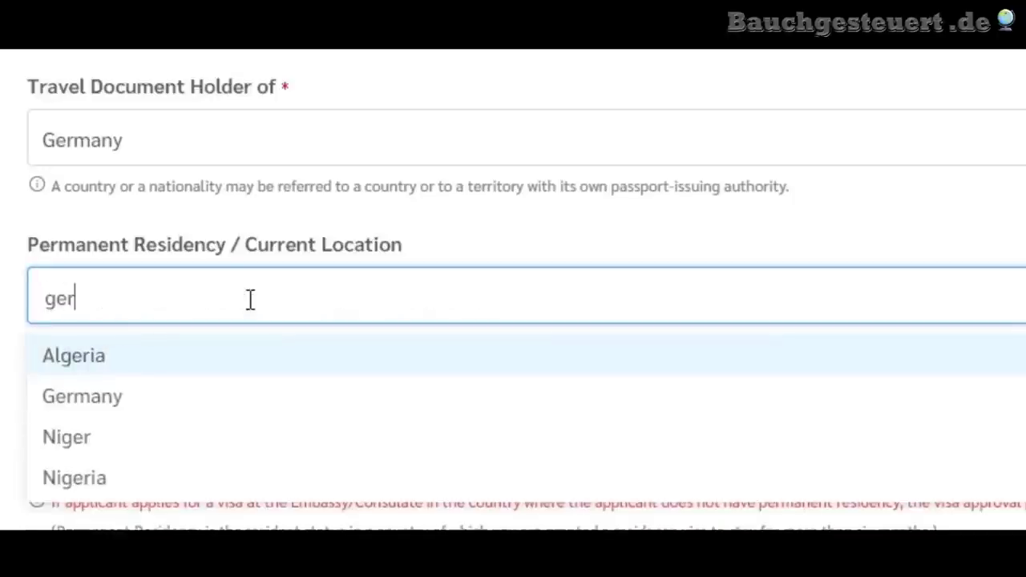
click(106, 409)
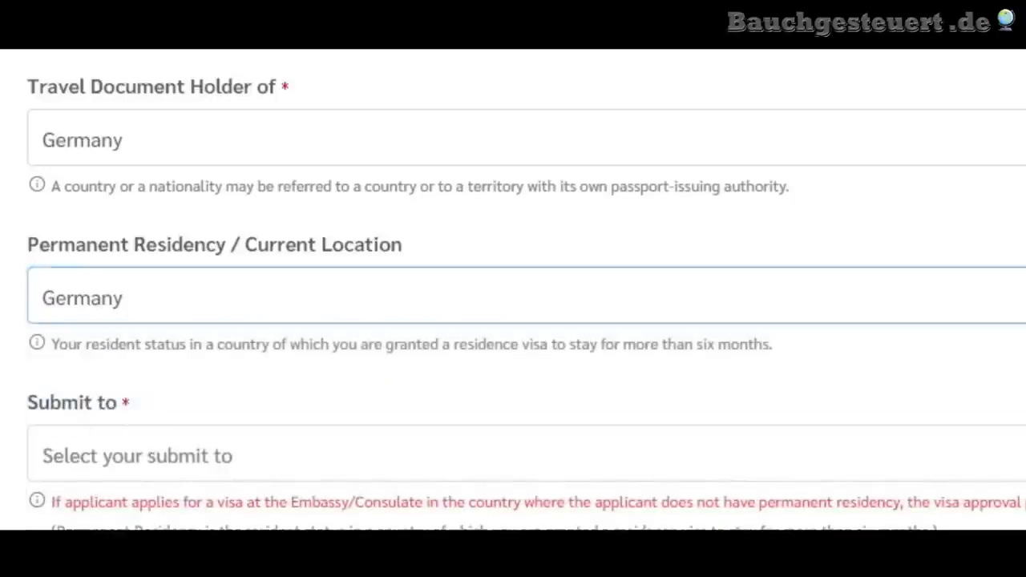
scroll(513, 321, down, 2)
click(219, 339)
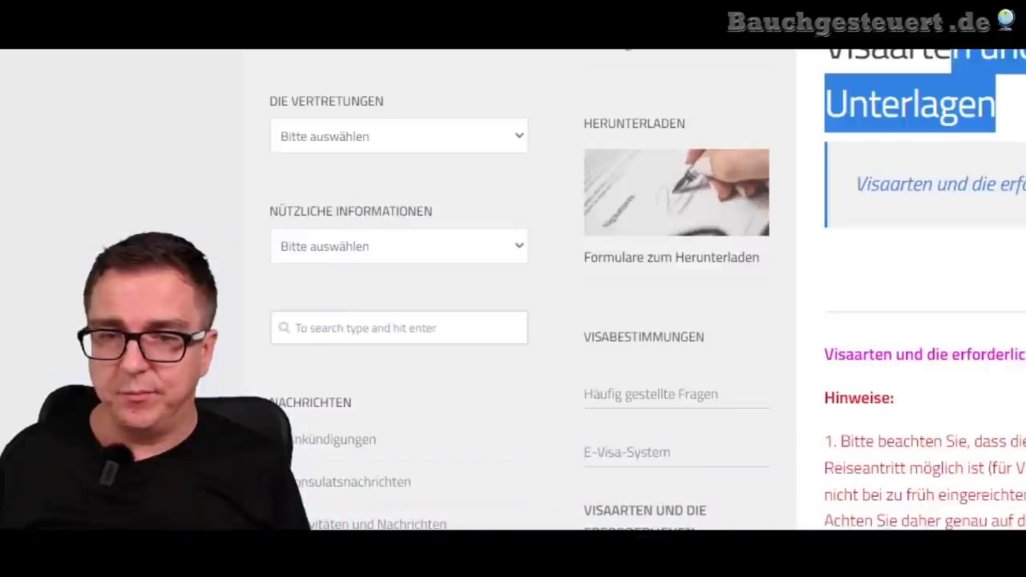
scroll(513, 289, down, 10)
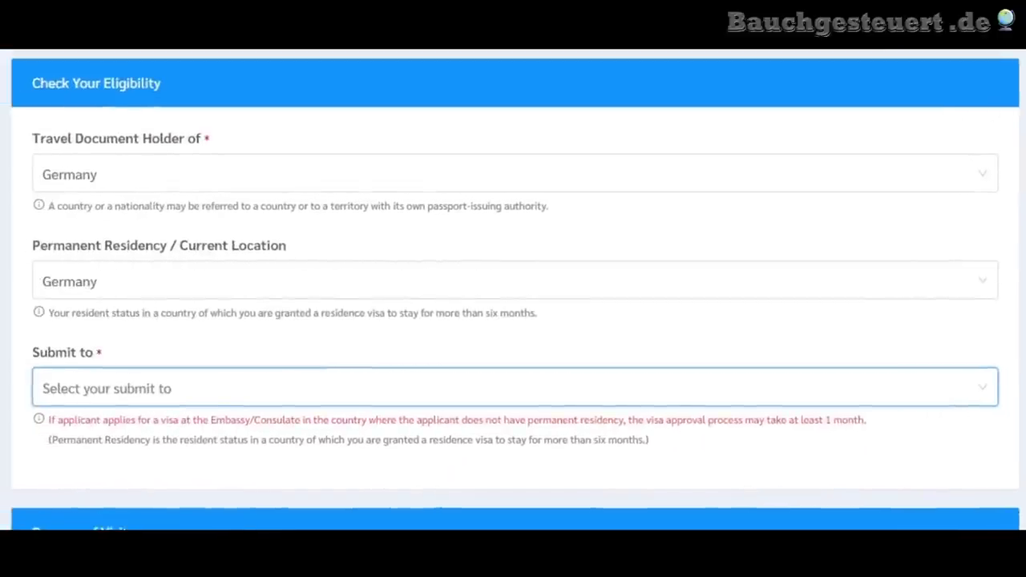
- Choose Royal Thai Consulate-General, Munich as the Submit to office
click(199, 388)
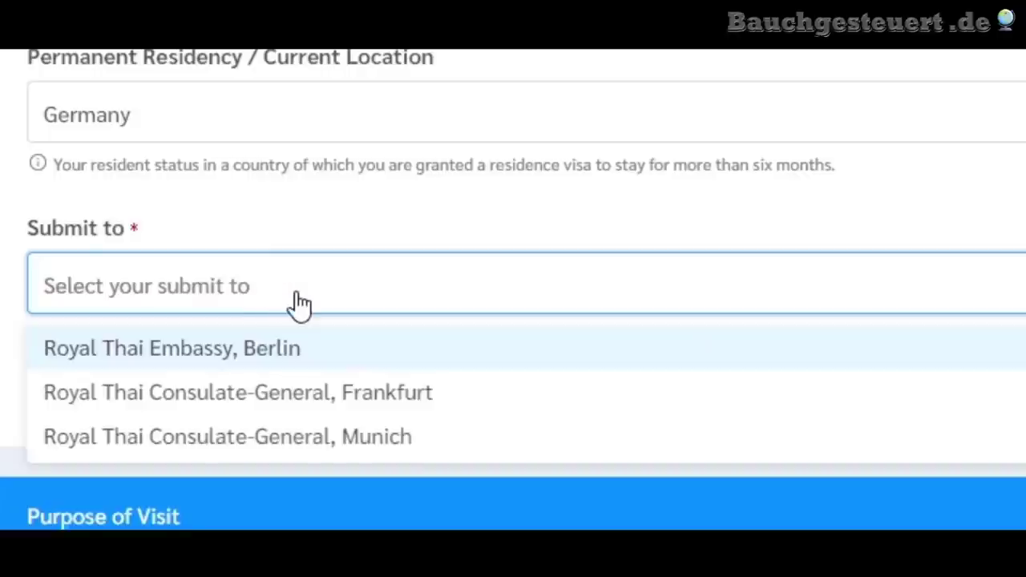
click(410, 438)
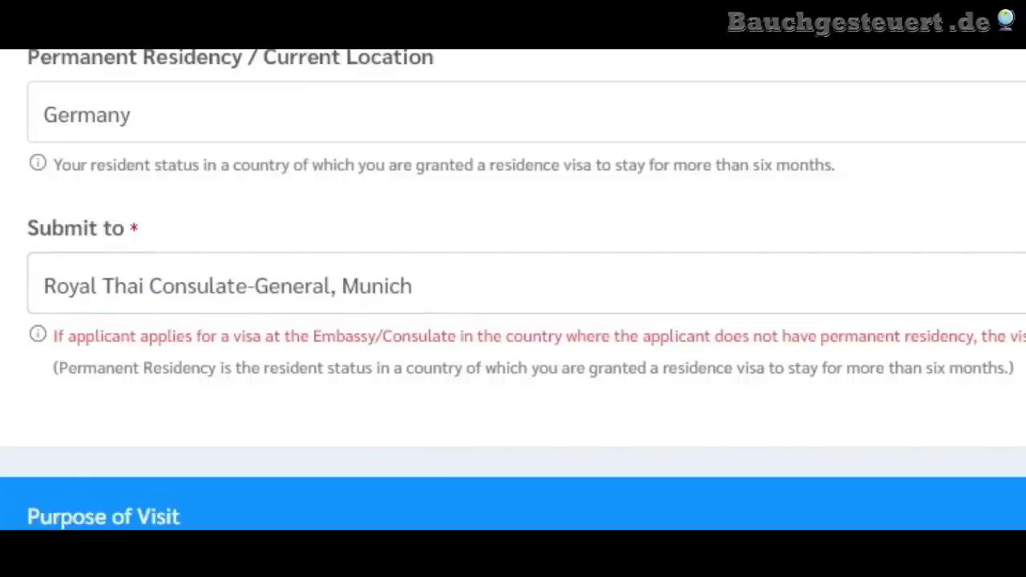
scroll(512, 290, down, 3)
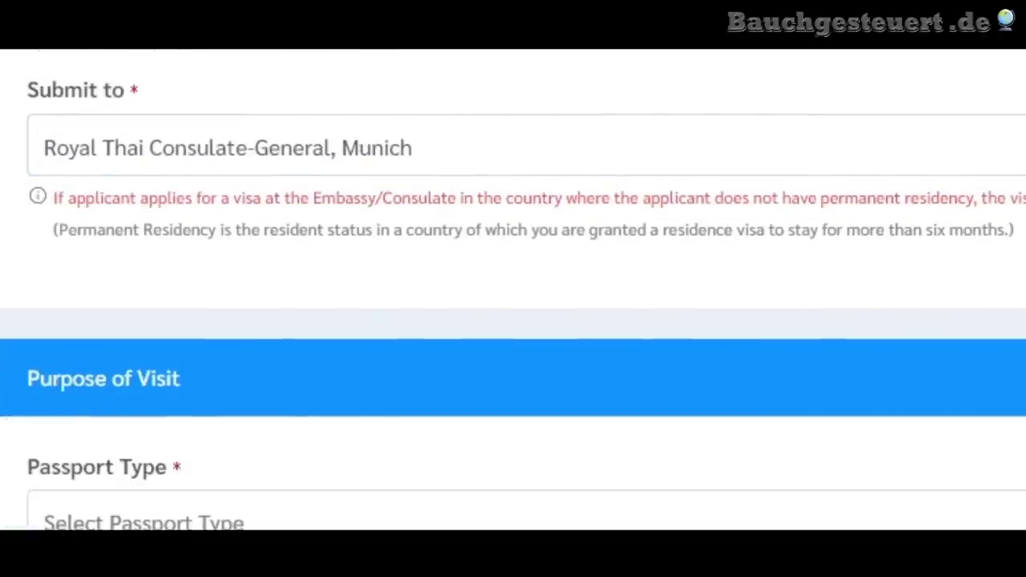
scroll(513, 289, down, 3)
click(350, 408)
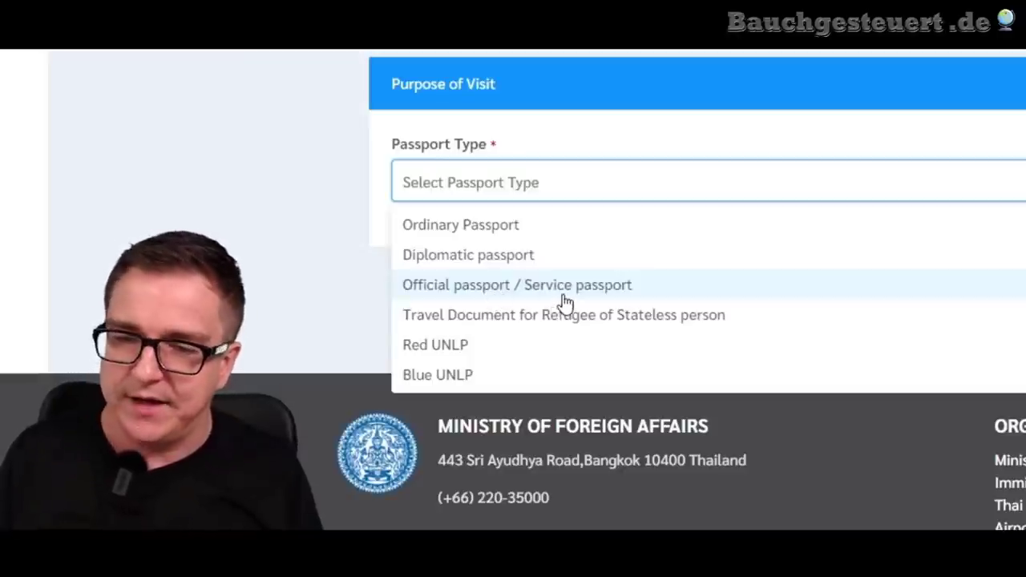
- Set passport type to Ordinary Passport and browse Purpose of Visit options from Tourist Visa to SMART
click(455, 227)
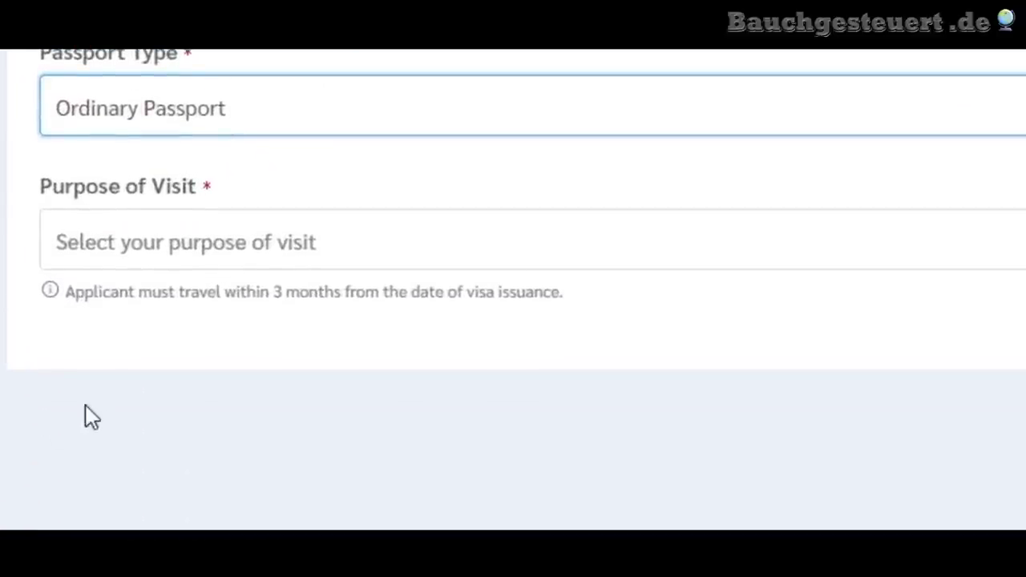
click(264, 267)
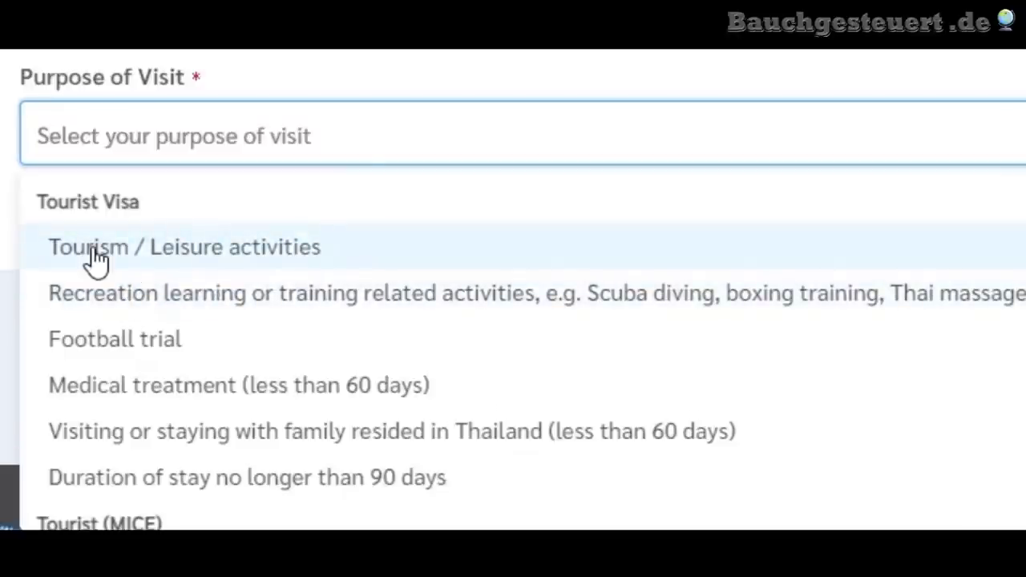
scroll(222, 313, down, 2)
scroll(366, 339, down, 4)
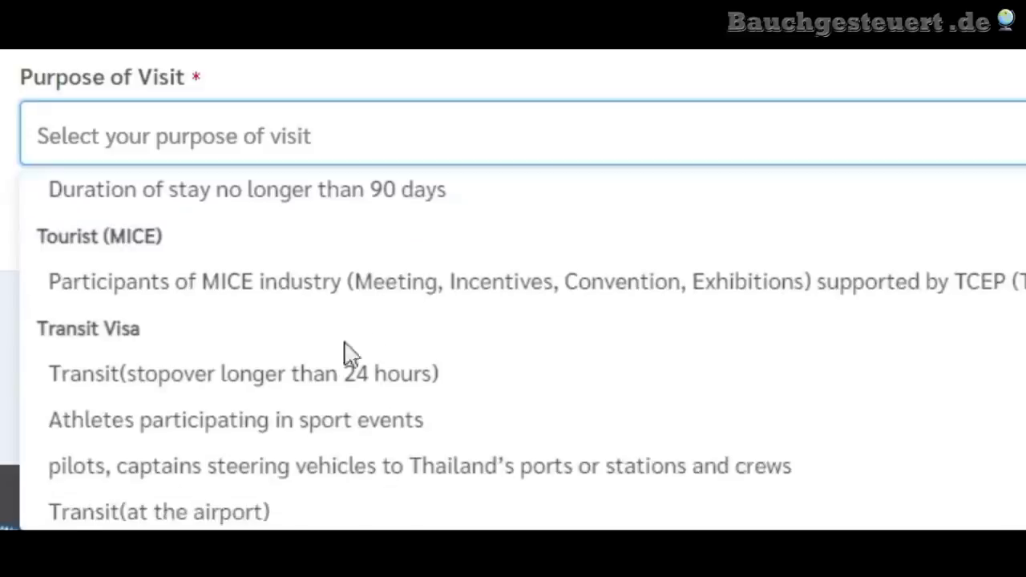
scroll(176, 243, up, 3)
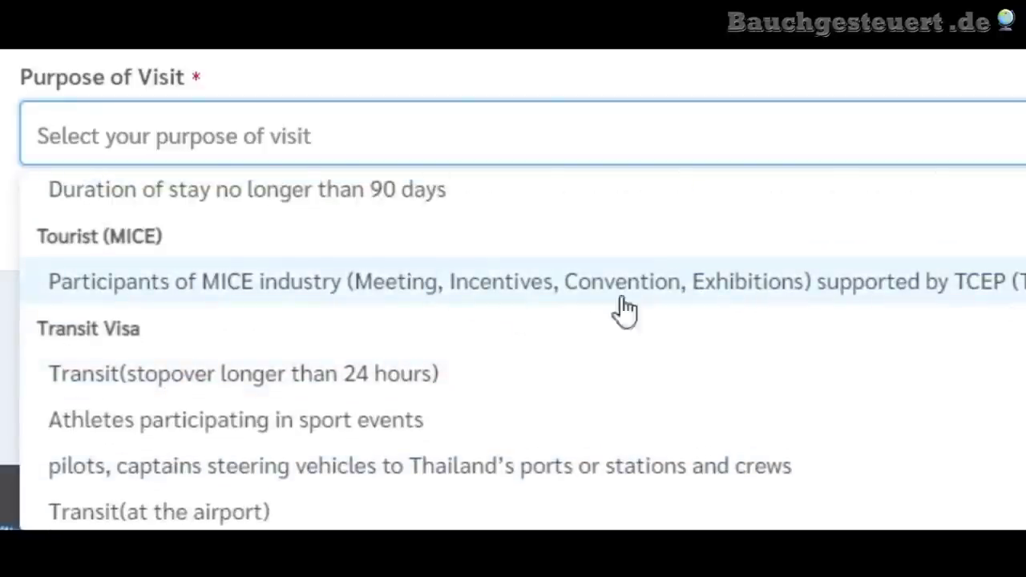
scroll(389, 309, down, 3)
scroll(148, 220, down, 4)
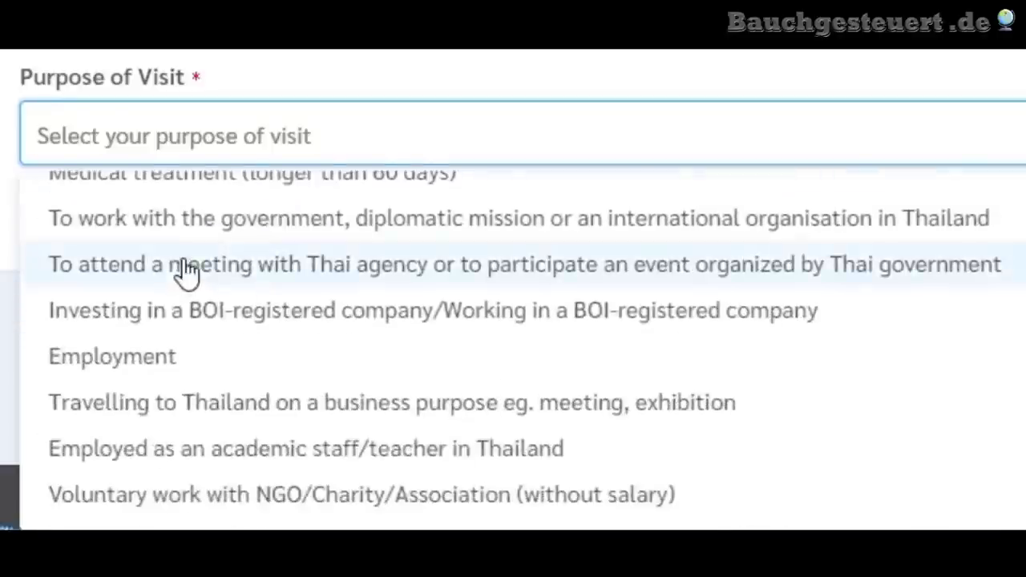
scroll(188, 275, up, 2)
scroll(277, 417, down, 3)
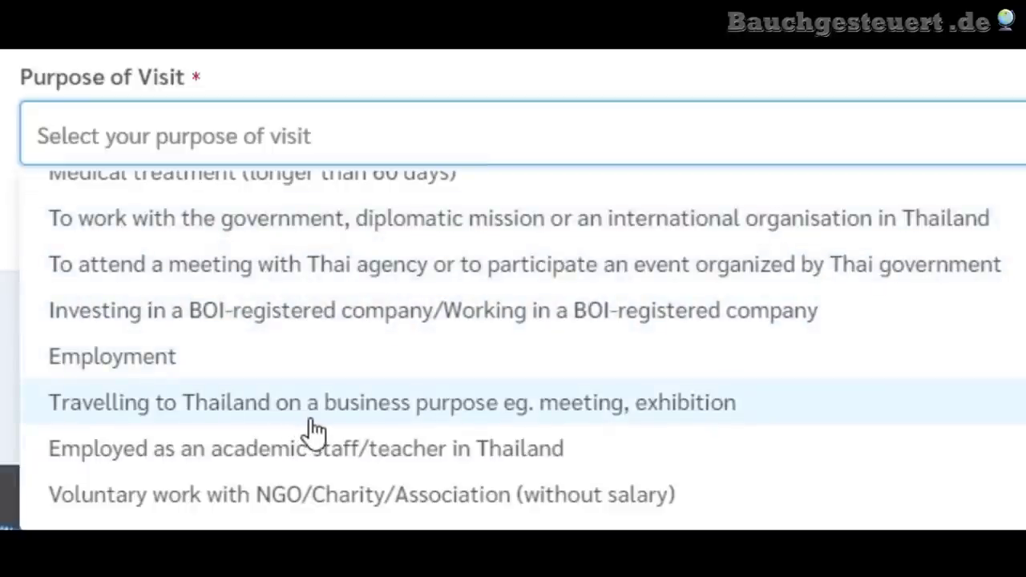
scroll(317, 408, up, 3)
scroll(318, 408, down, 10)
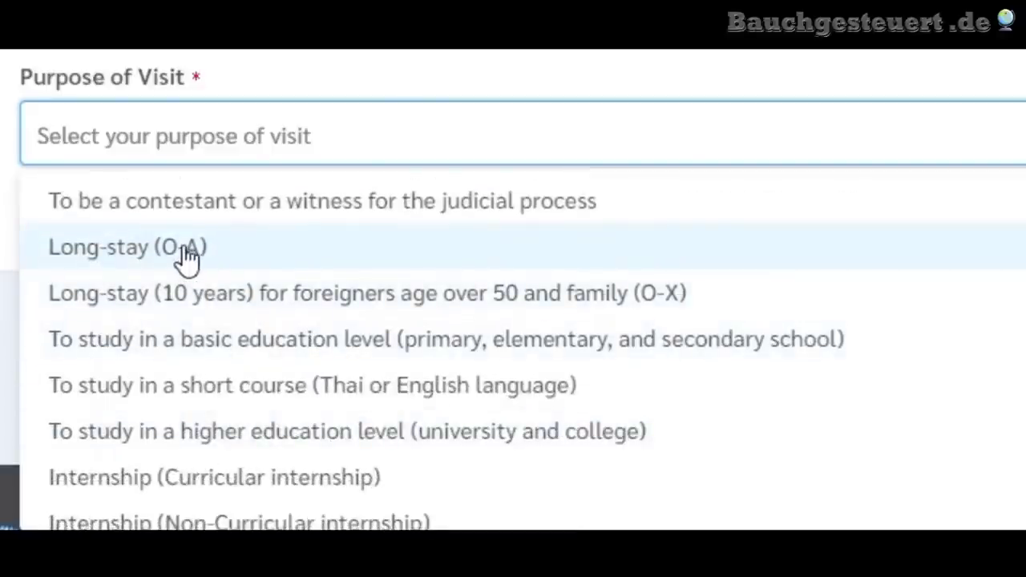
scroll(241, 417, down, 2)
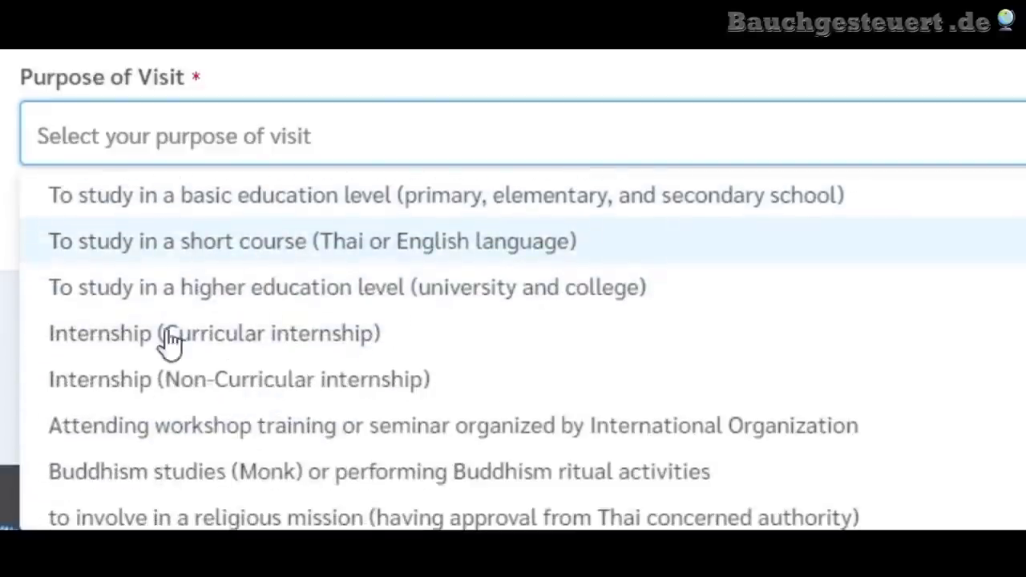
scroll(176, 371, up, 2)
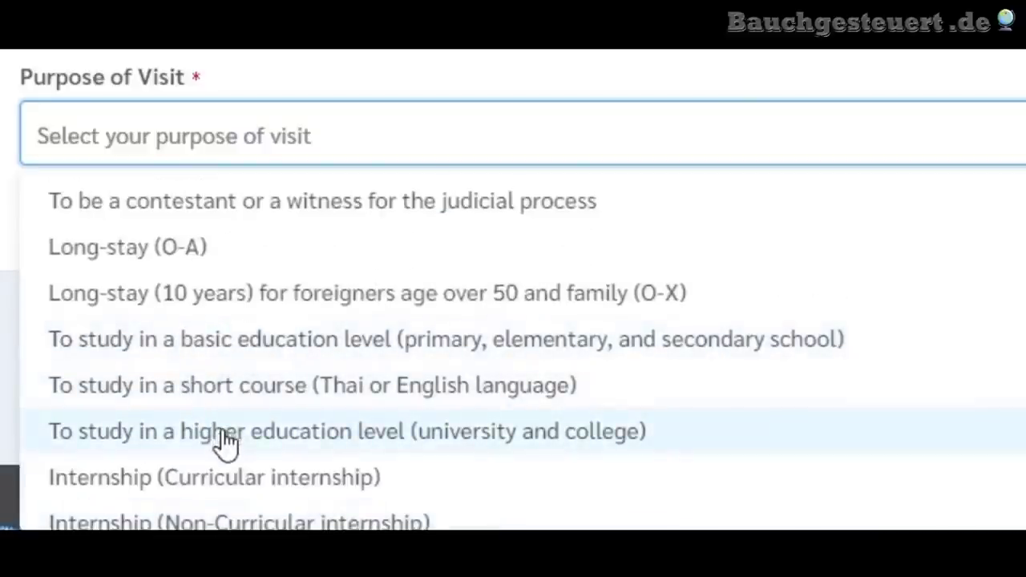
scroll(267, 400, down, 1)
scroll(267, 401, down, 7)
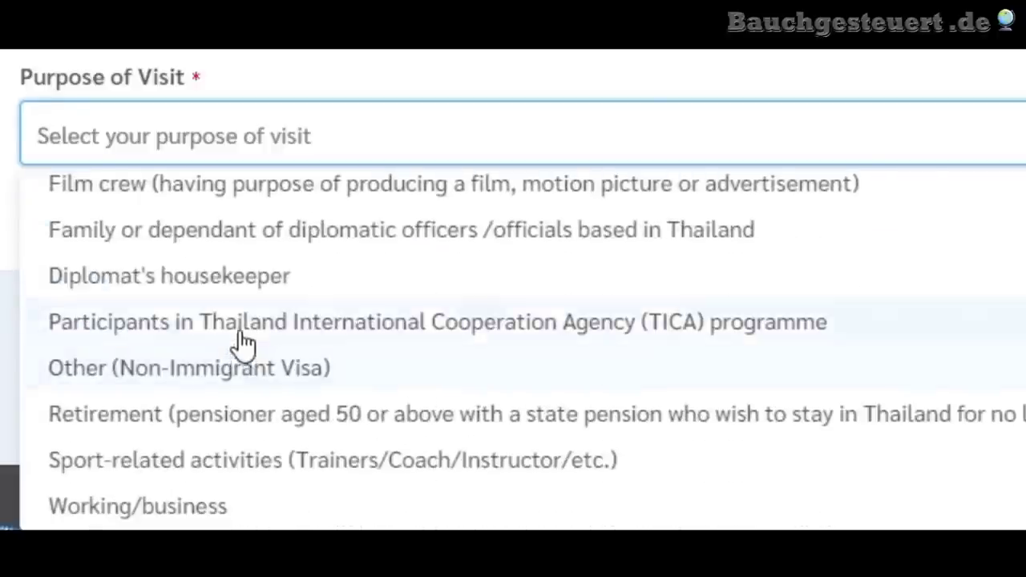
scroll(316, 328, down, 5)
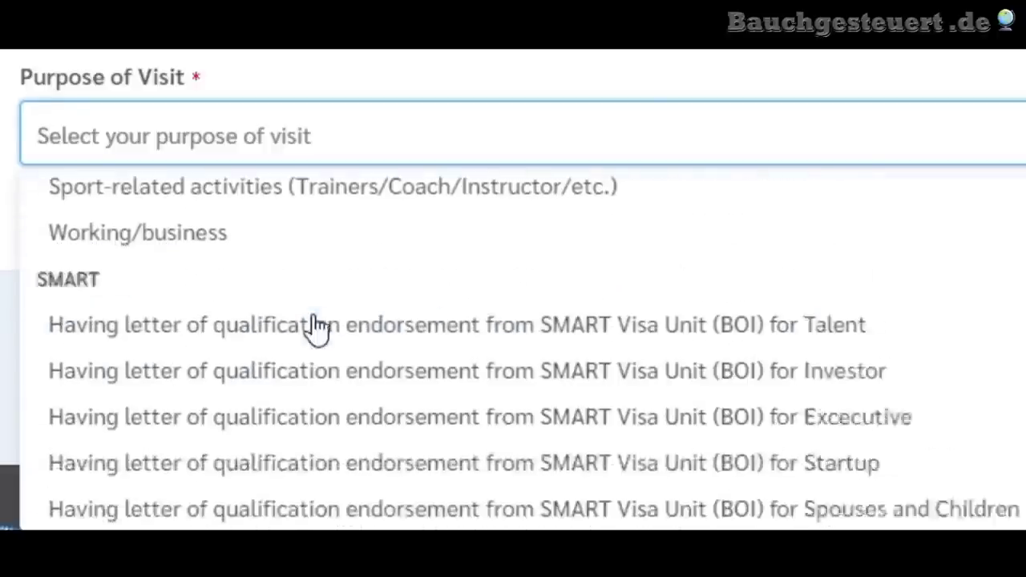
scroll(315, 325, up, 10)
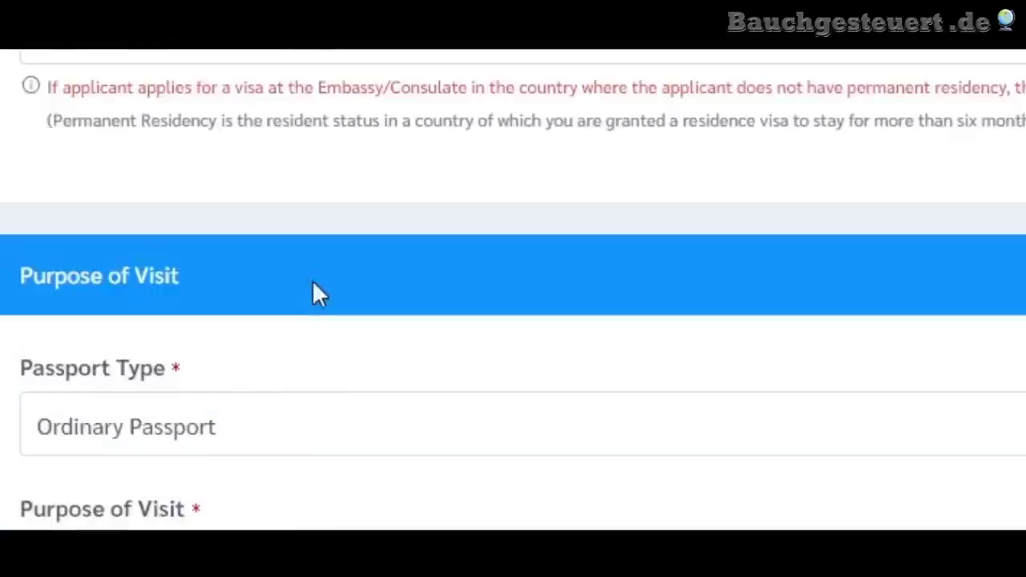
scroll(265, 267, down, 5)
scroll(264, 267, up, 3)
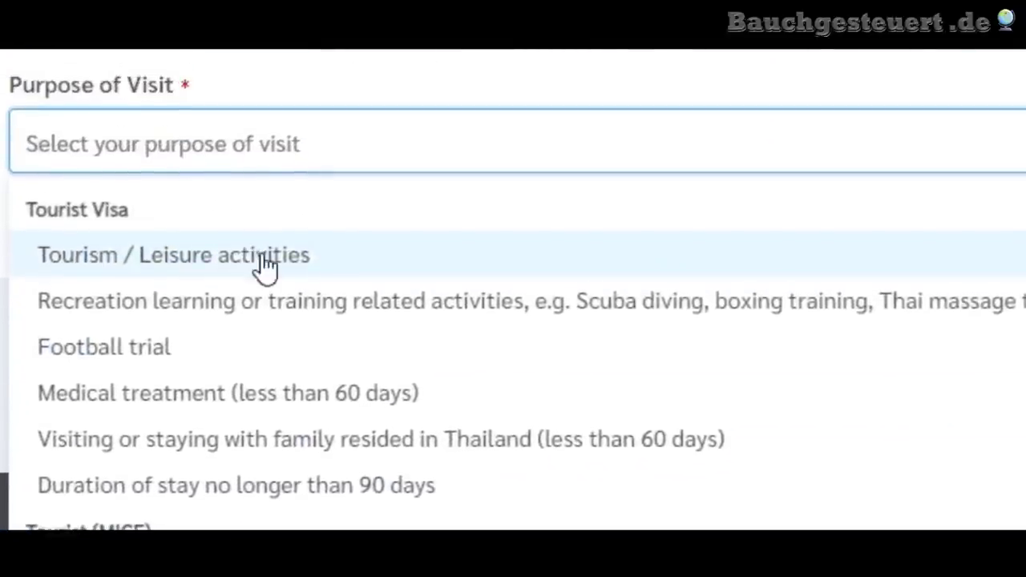
- Choose Tourism / Leisure activities with Single entry, then move on to Applicant Information
click(241, 271)
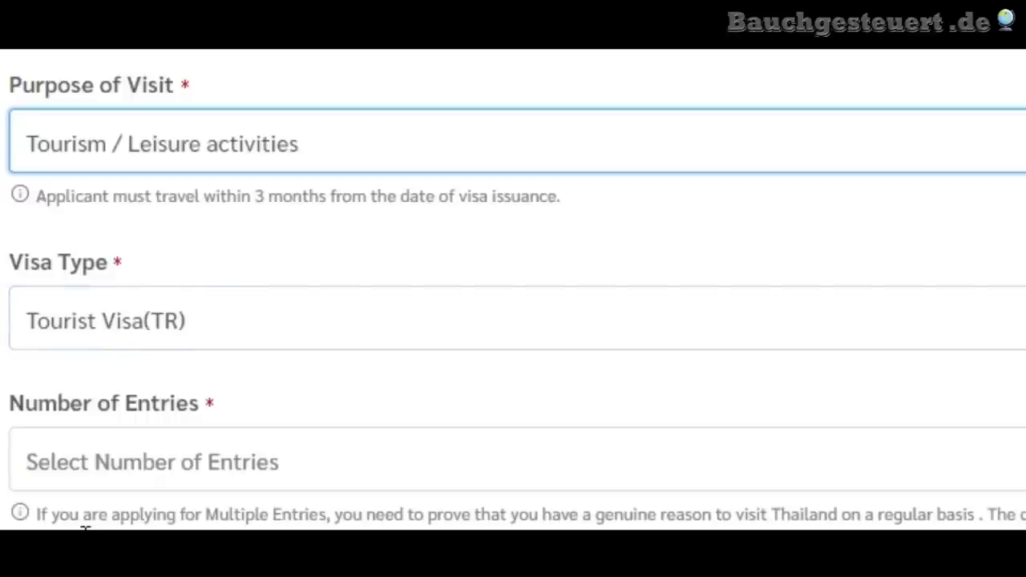
scroll(287, 474, down, 2)
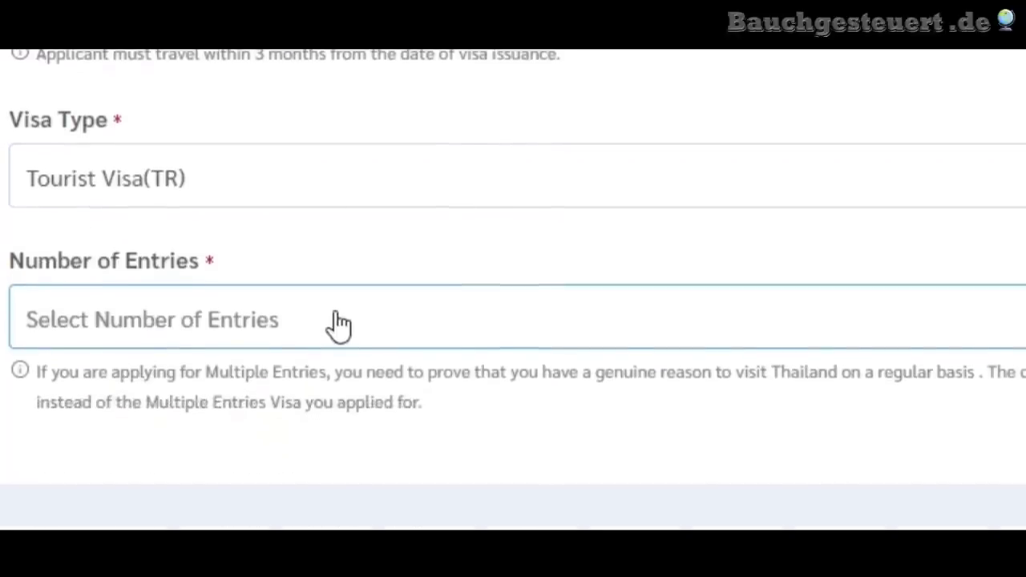
click(339, 323)
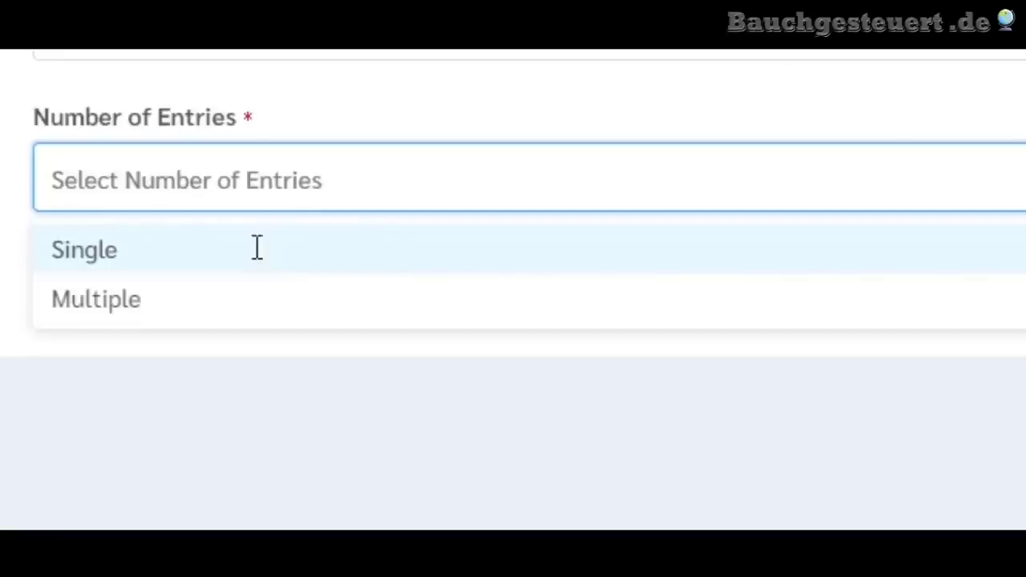
click(259, 261)
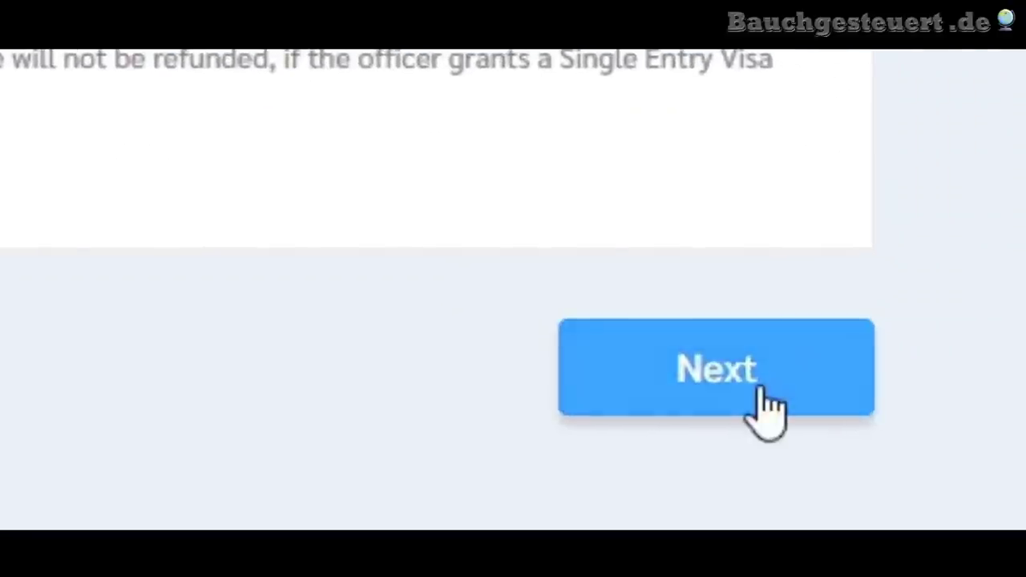
click(766, 409)
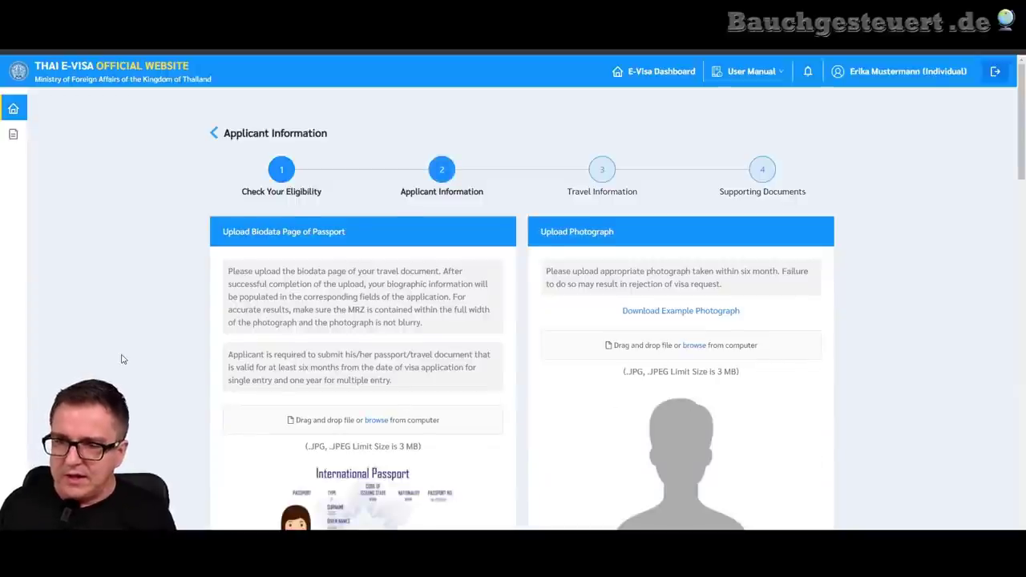
scroll(121, 359, down, 2)
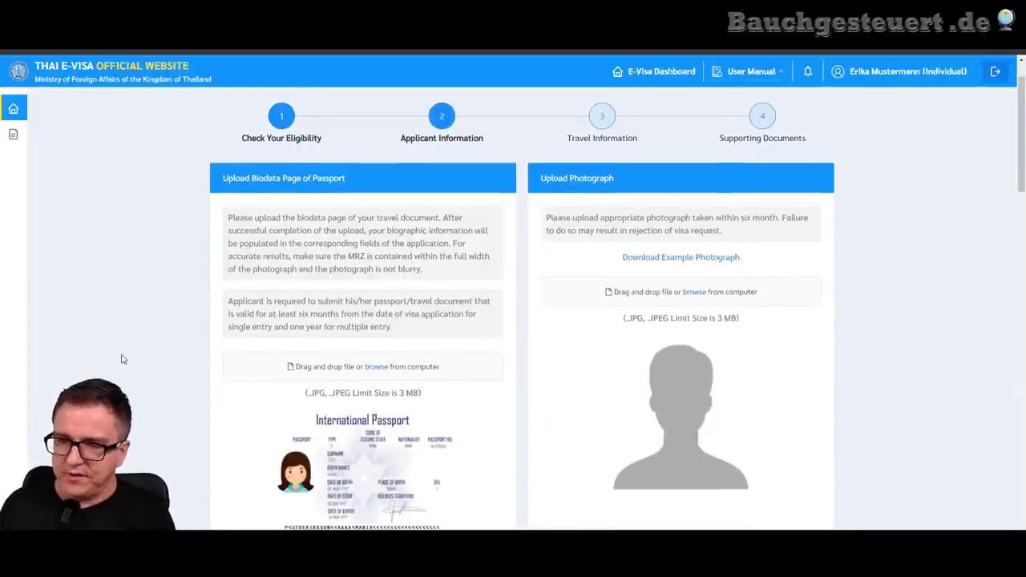
scroll(122, 359, down, 1)
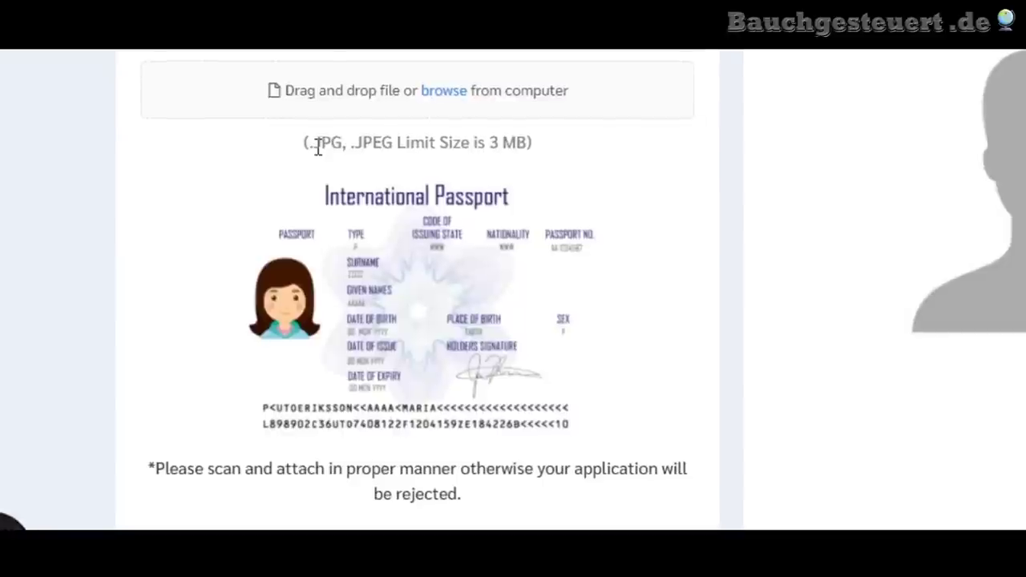
drag(311, 287, 330, 289)
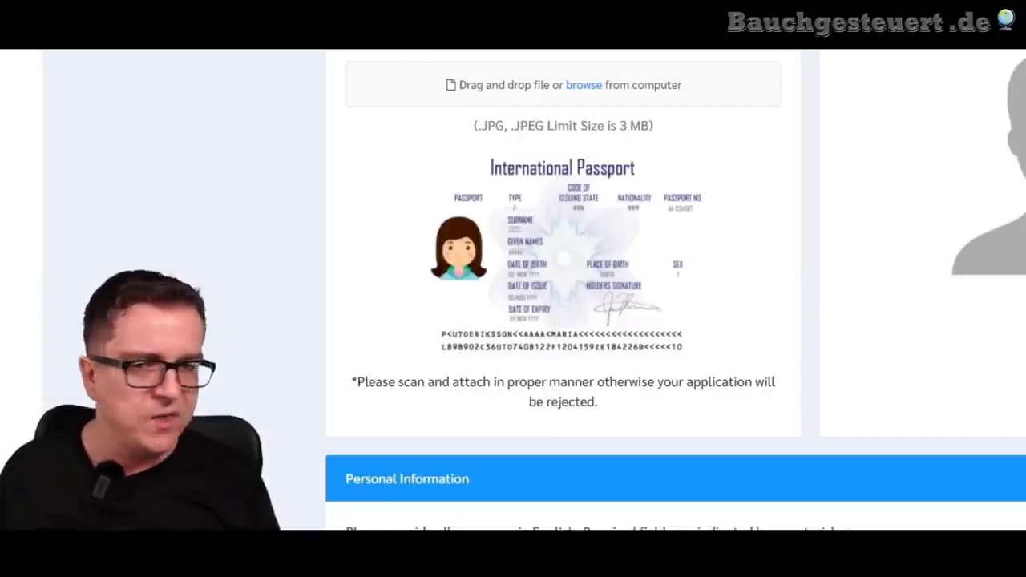
- Drop the passport scan on the biodata upload area and add its read details to the application
drag(609, 179, 571, 107)
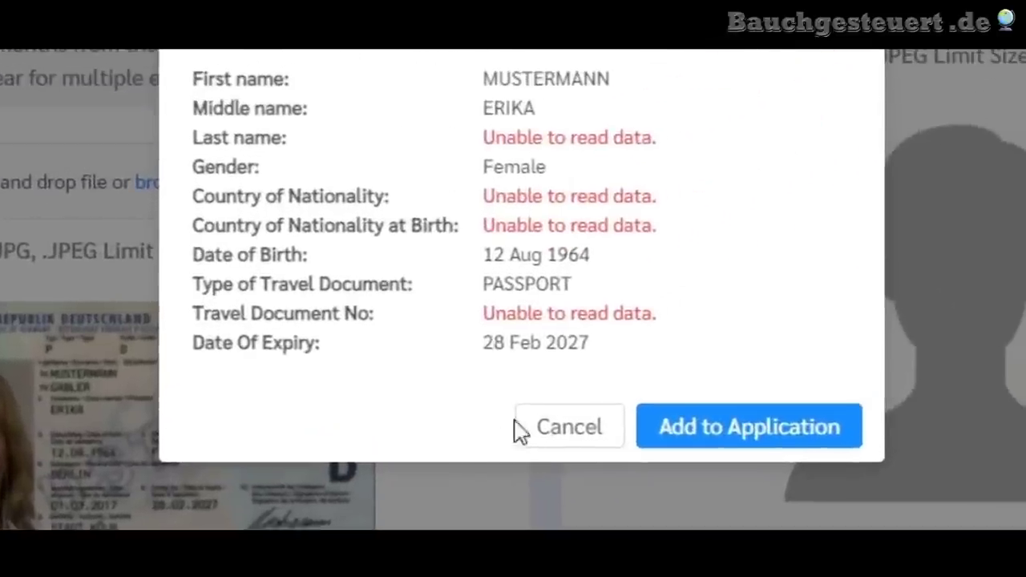
click(718, 445)
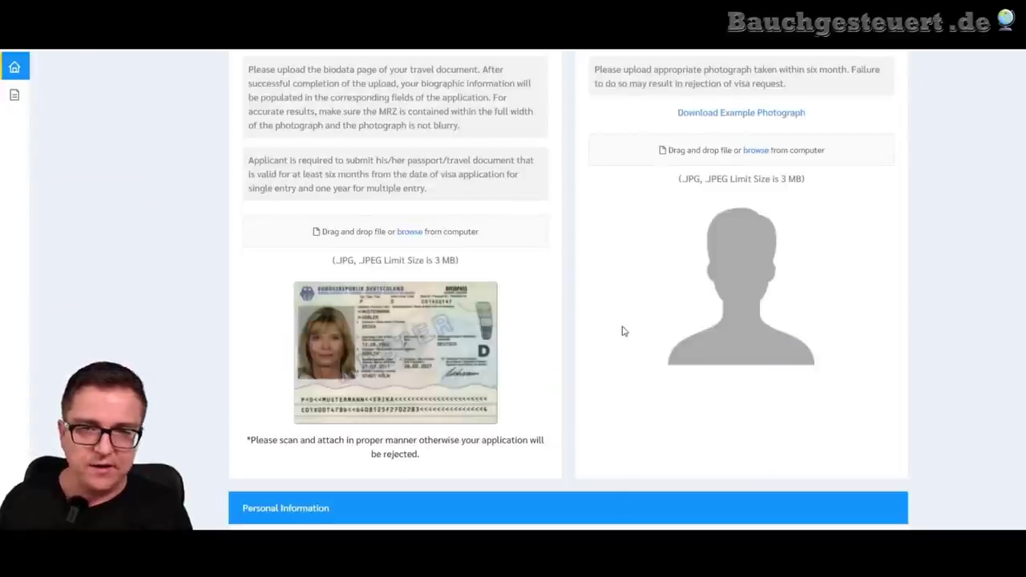
scroll(625, 333, up, 1)
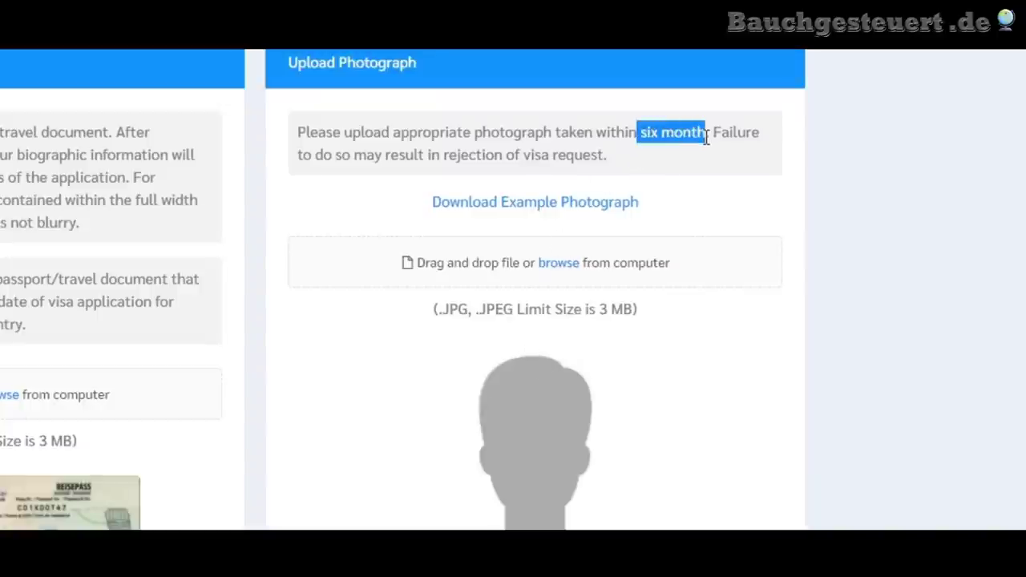
- Upload the portrait photo and highlight the eye separation out-of-range warning
click(691, 179)
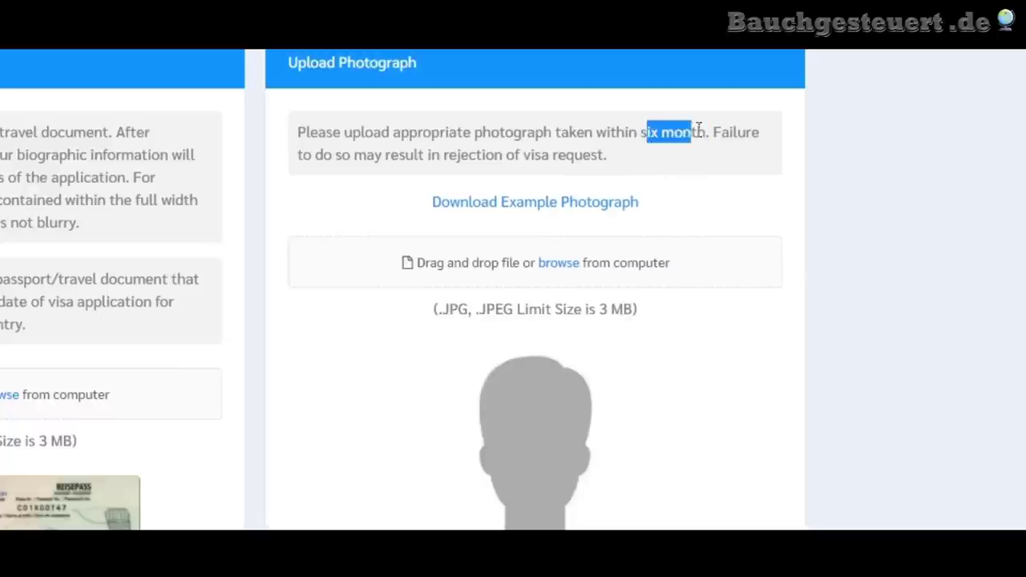
click(721, 200)
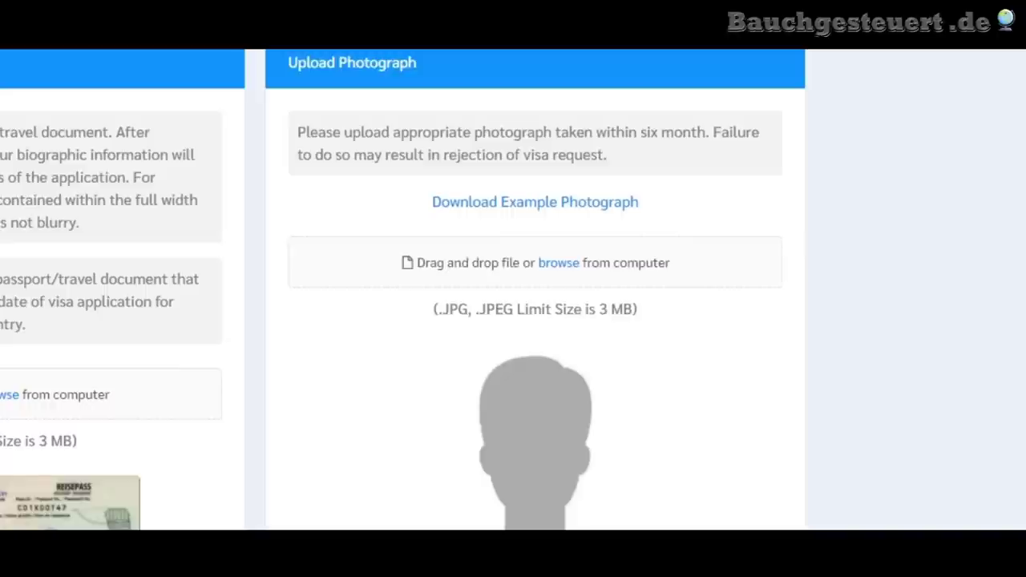
drag(962, 385, 537, 261)
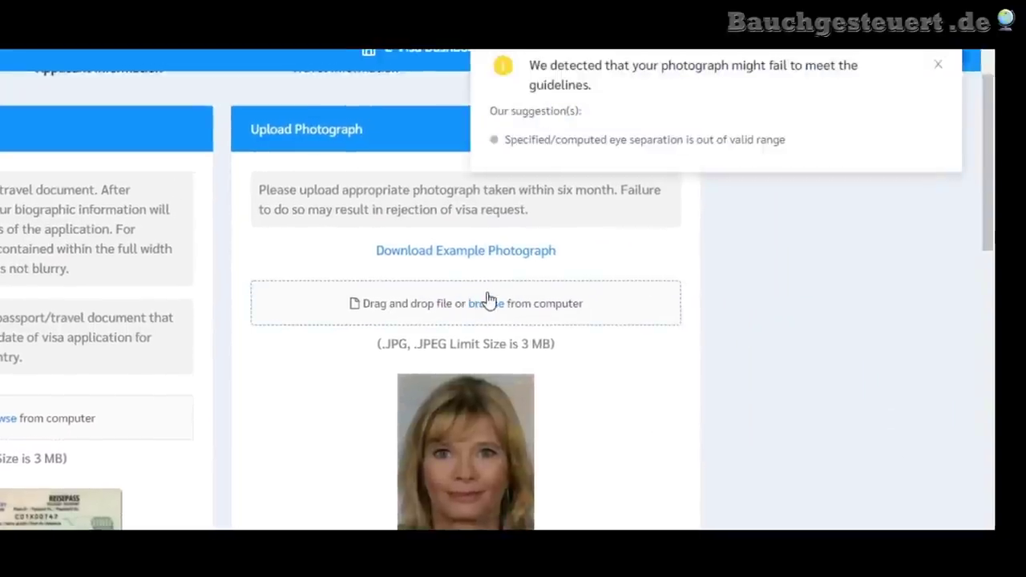
drag(331, 202, 639, 202)
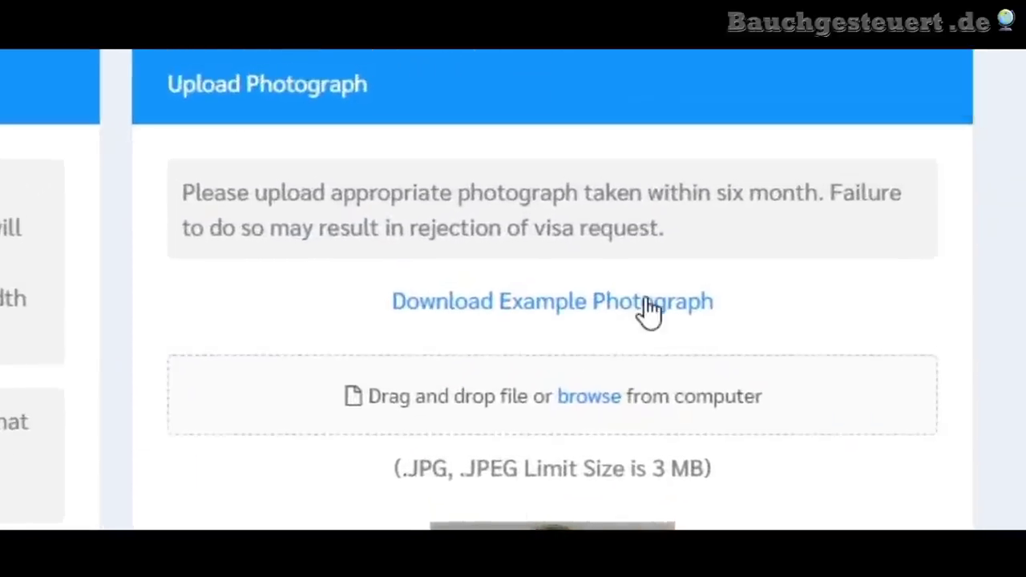
click(649, 309)
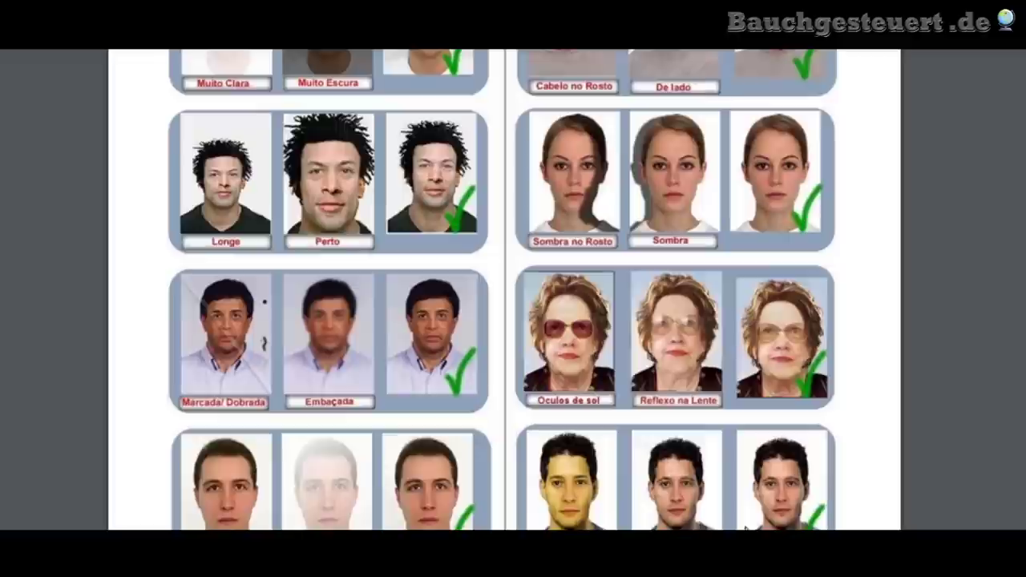
scroll(745, 525, down, 3)
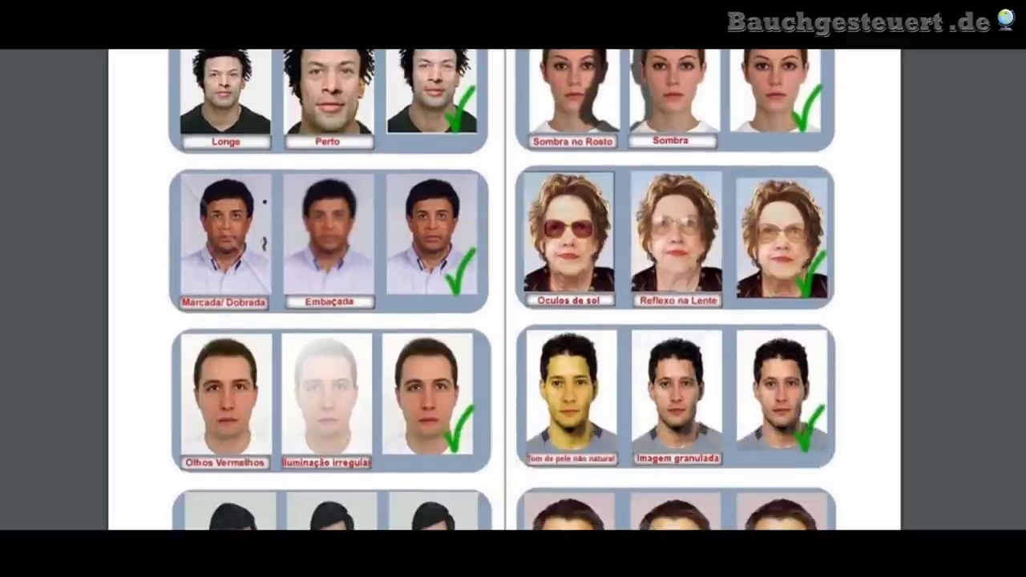
scroll(632, 505, down, 2)
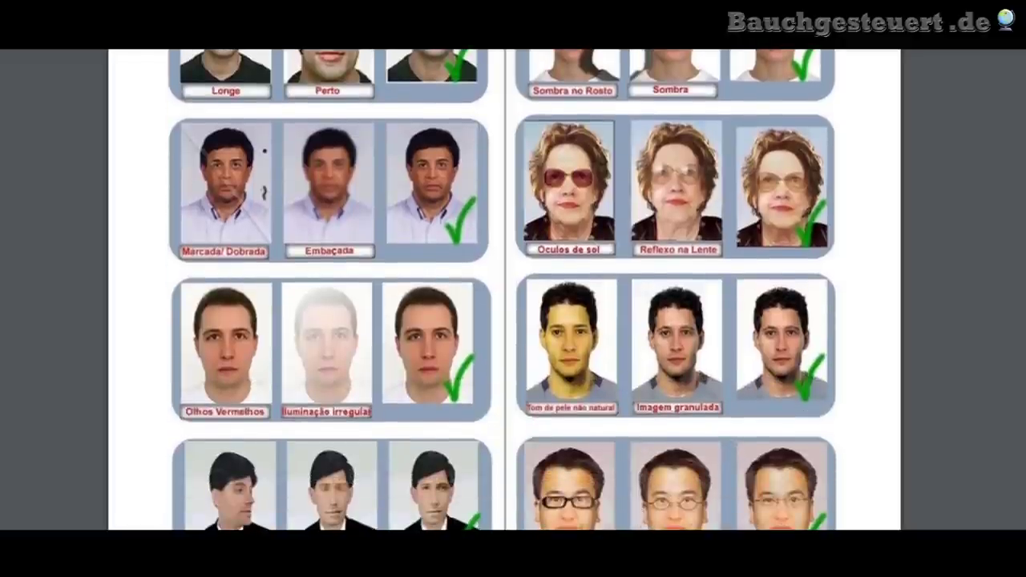
scroll(503, 290, up, 7)
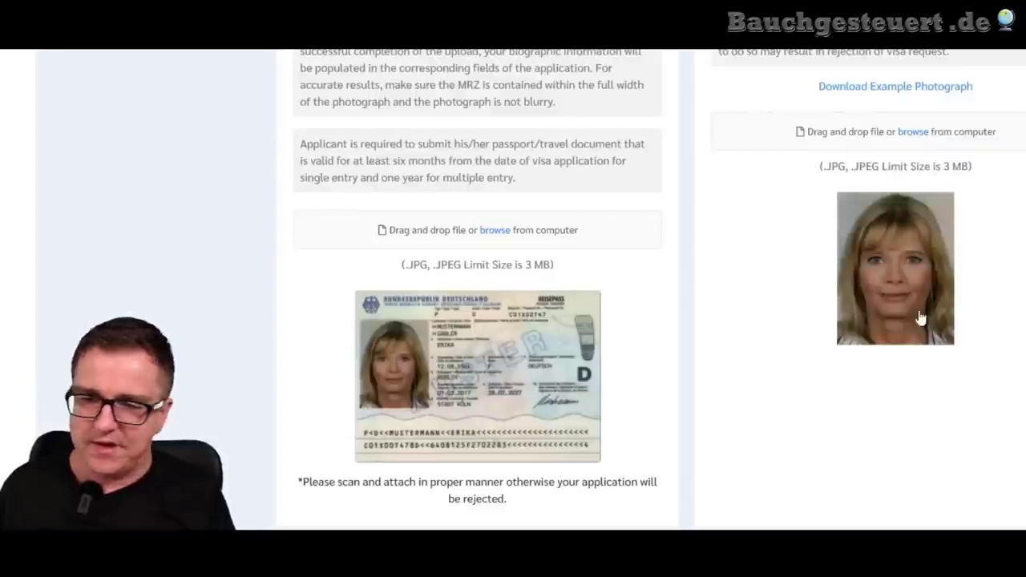
- Retype the applicant's given name in First Name and clear the Middle Name field
scroll(743, 197, down, 3)
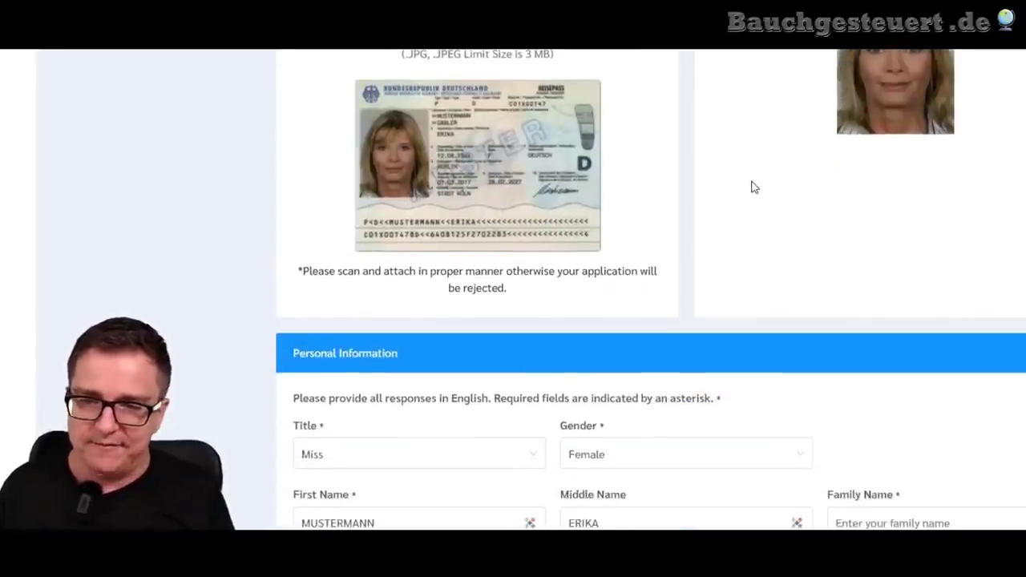
scroll(753, 187, down, 5)
click(696, 171)
scroll(696, 171, down, 1)
scroll(692, 175, up, 6)
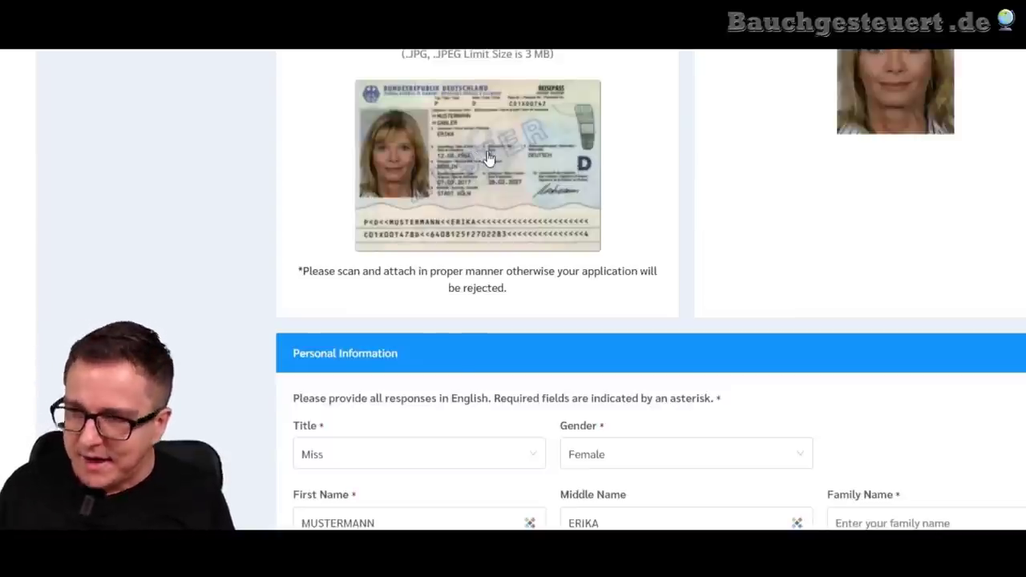
scroll(485, 156, down, 5)
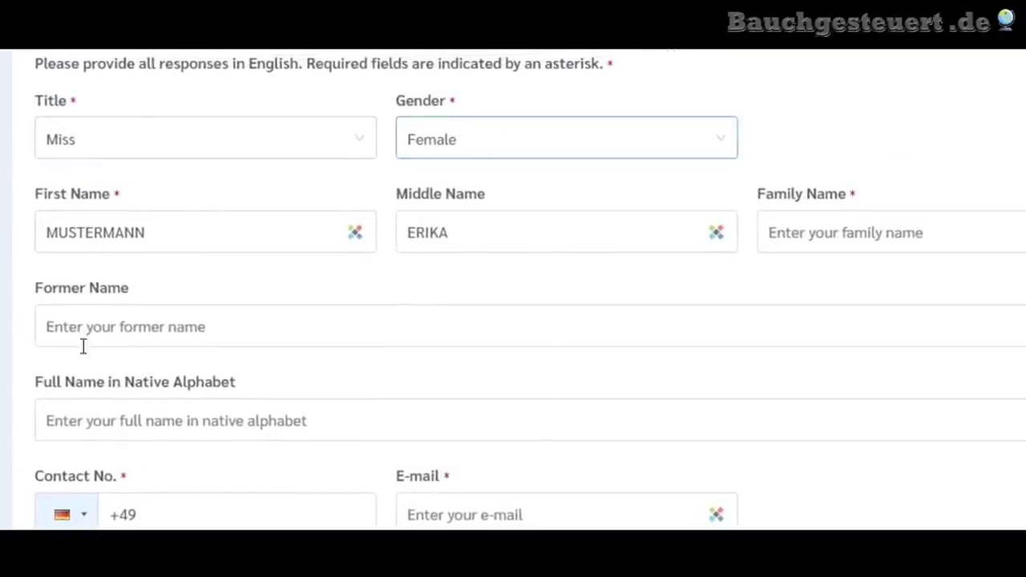
click(69, 232)
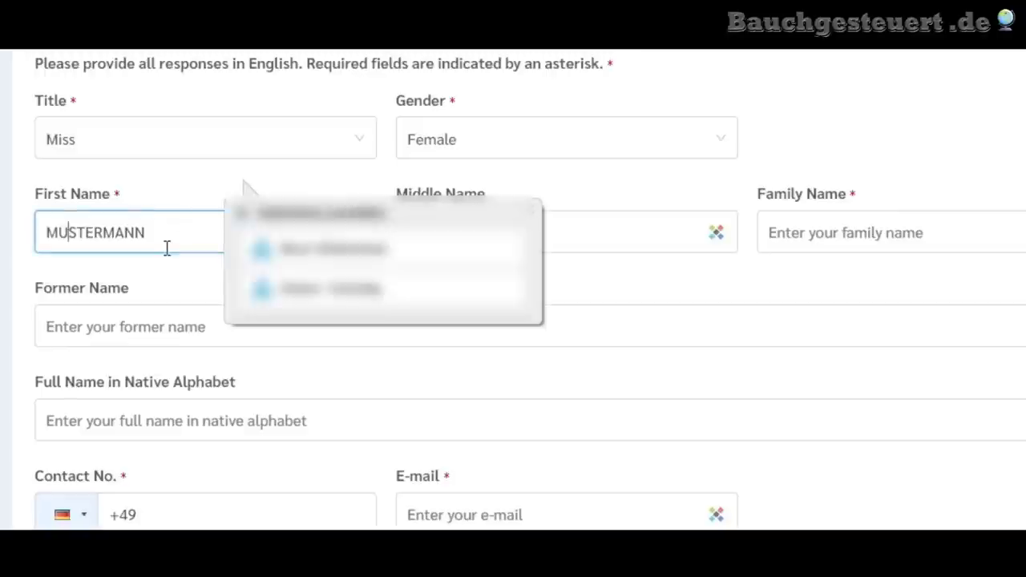
key(ctrl+a)
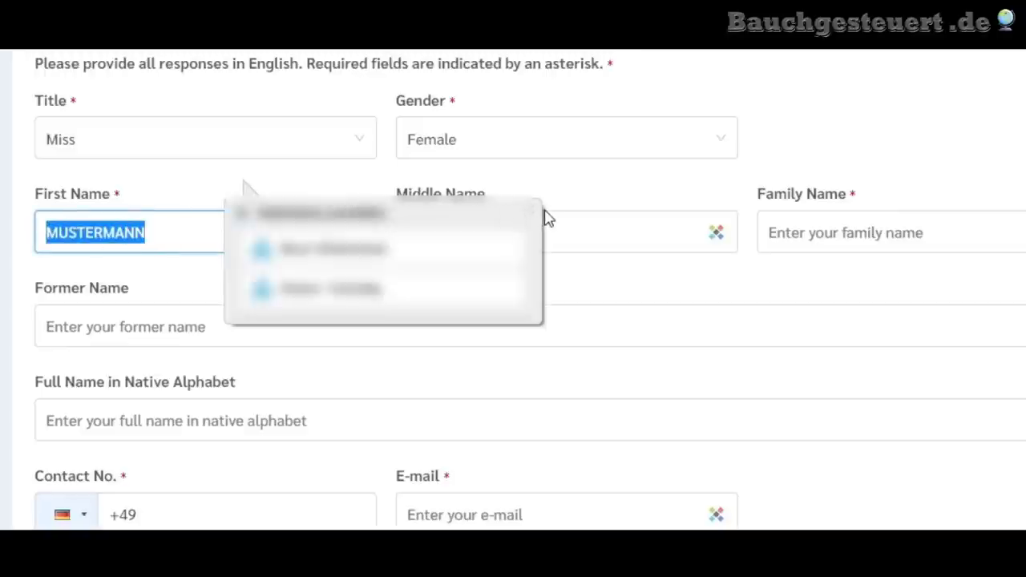
click(534, 217)
text(ERIKA)
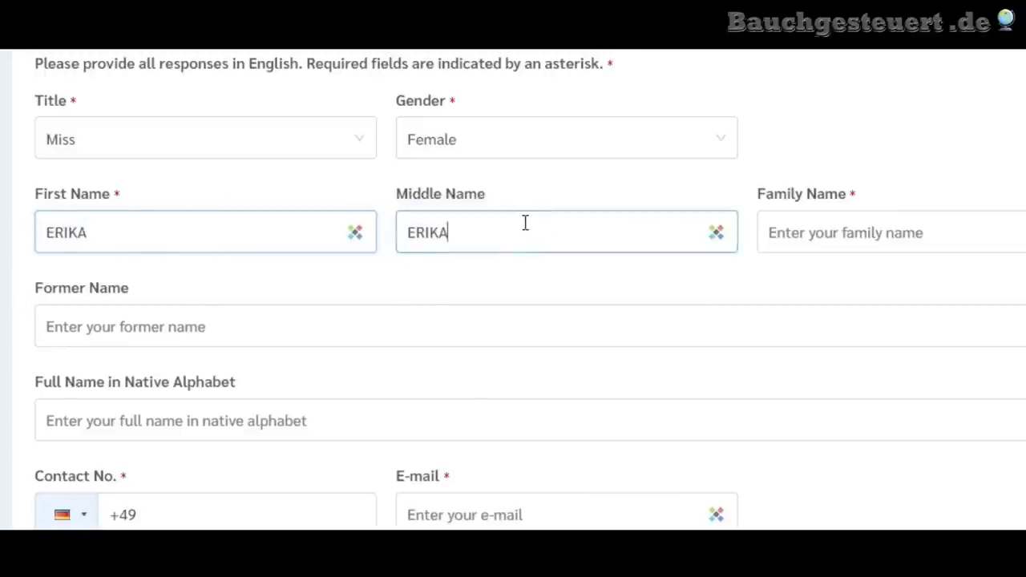
drag(524, 222, 360, 238)
key(BackSpace)
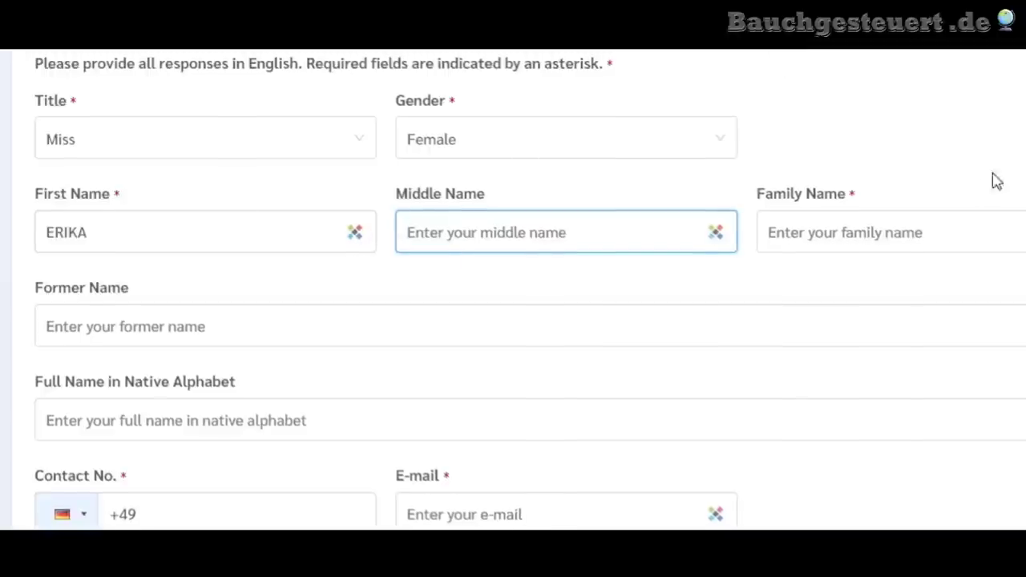
- Fill in the applicant's family name, former name and full name in native alphabet
click(849, 236)
text(MUSTERMANN)
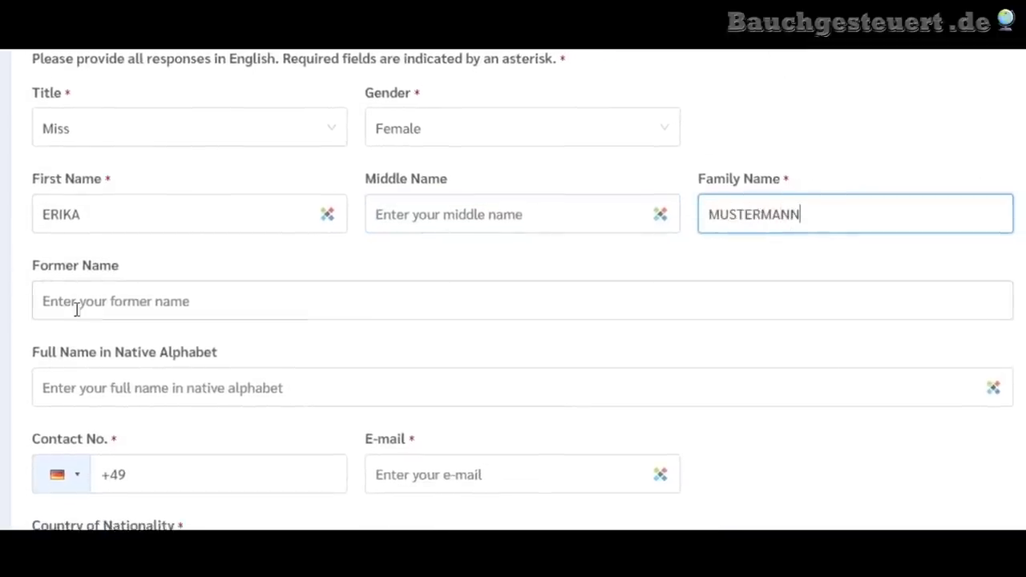
click(125, 295)
text(Gabler)
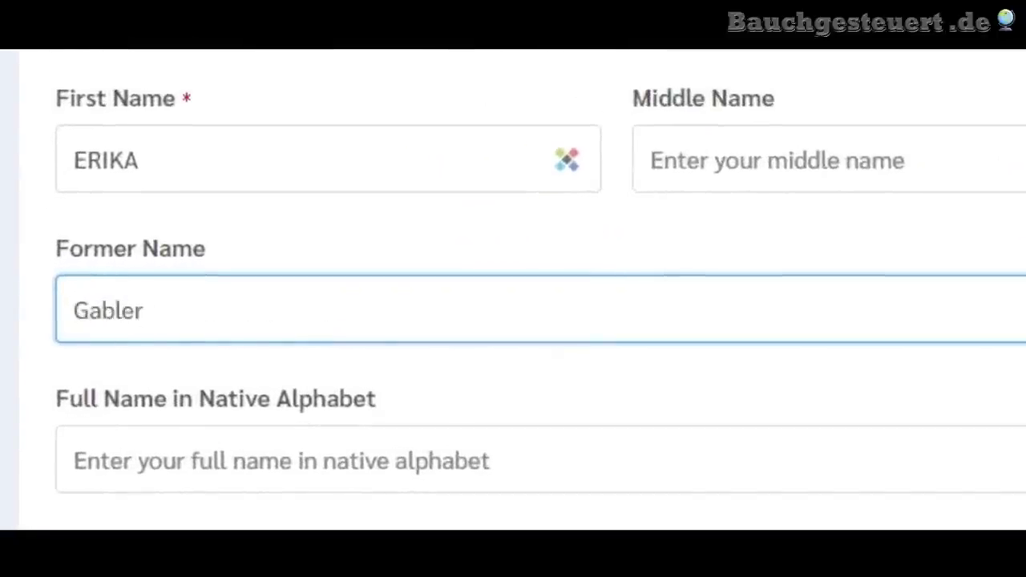
scroll(513, 320, down, 4)
click(131, 161)
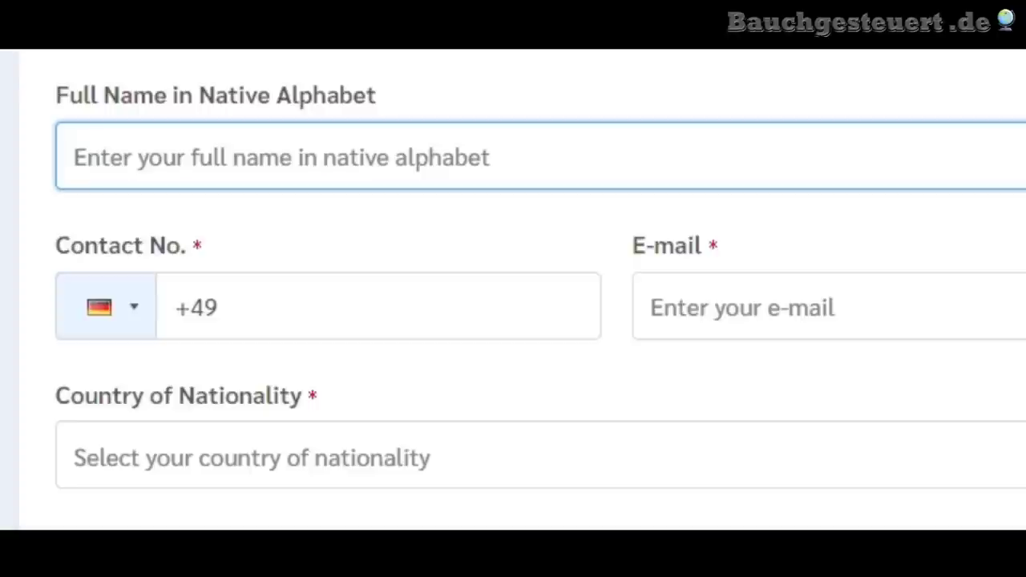
text(Erik)
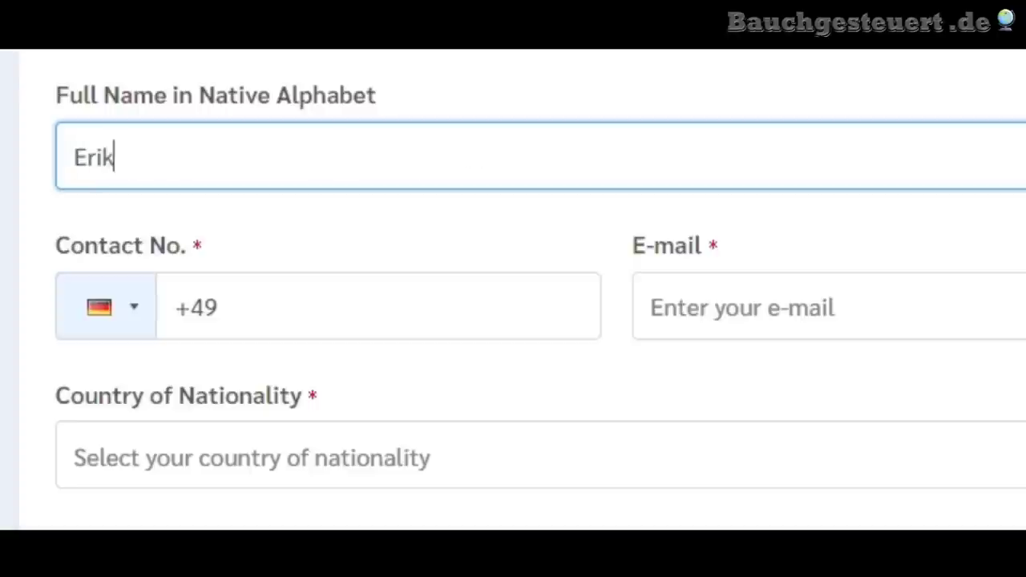
text(a Mustermann)
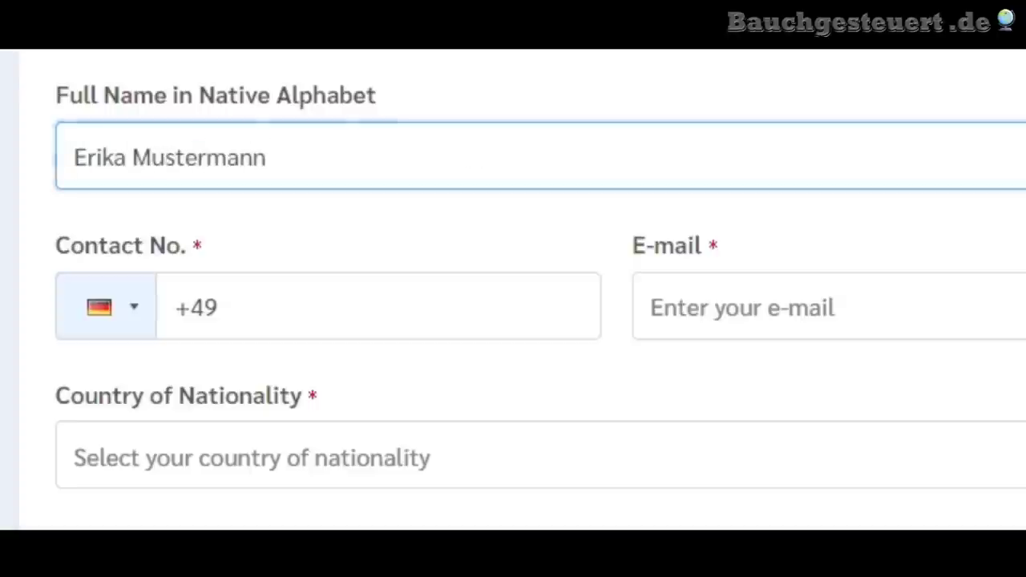
scroll(337, 224, down, 2)
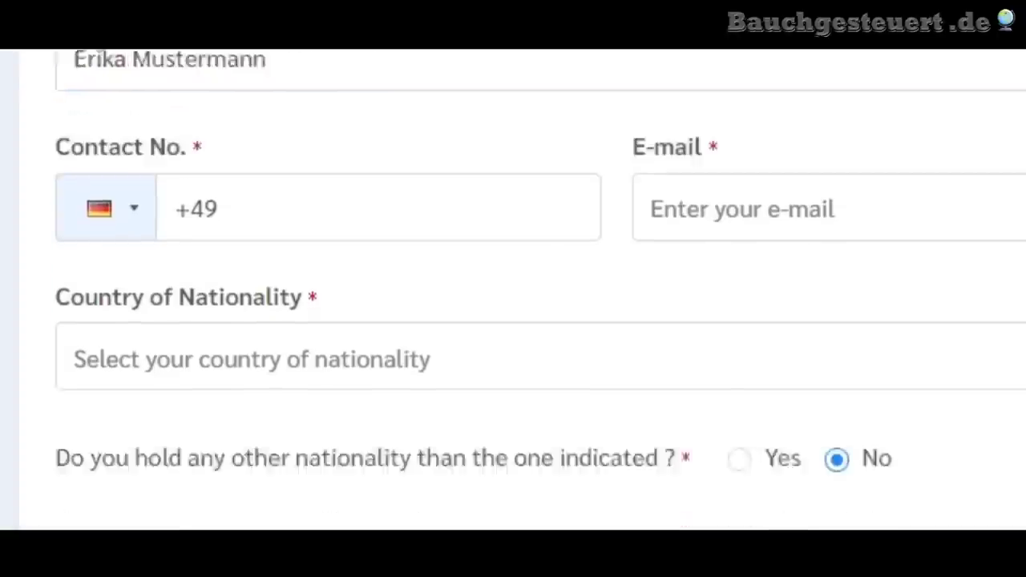
- Enter the applicant's mobile number after +49 and their e-mail address
click(308, 165)
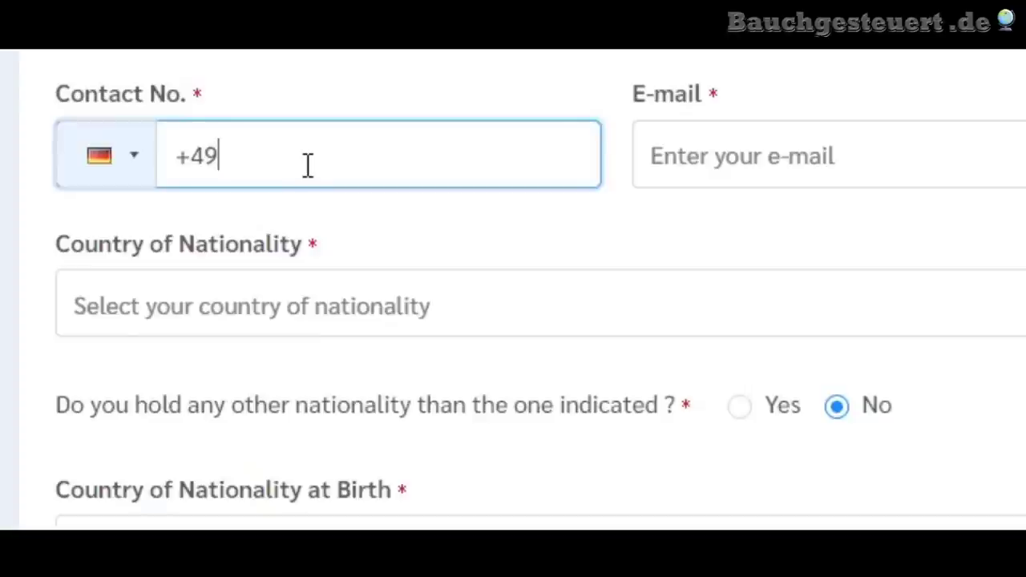
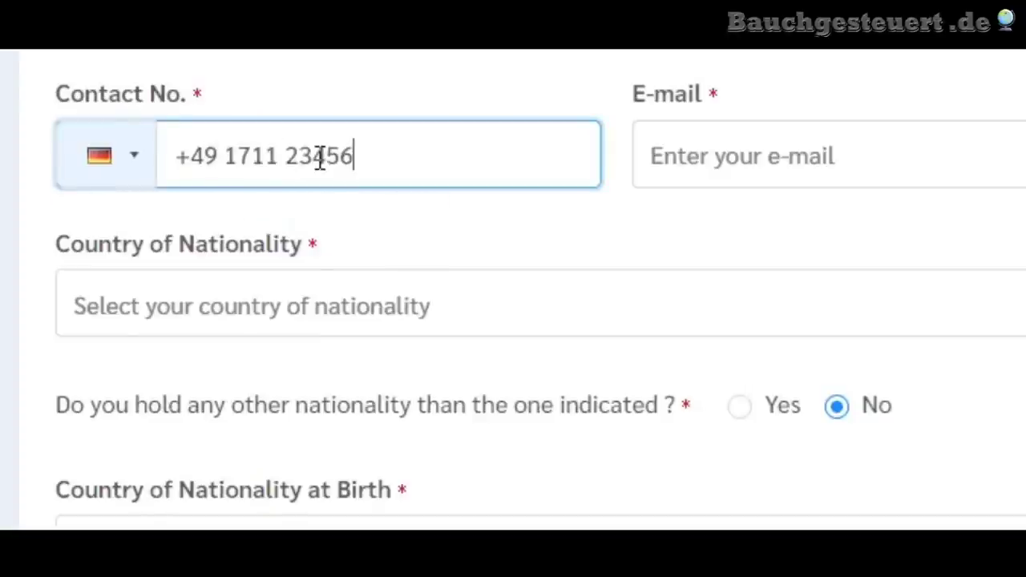
click(738, 153)
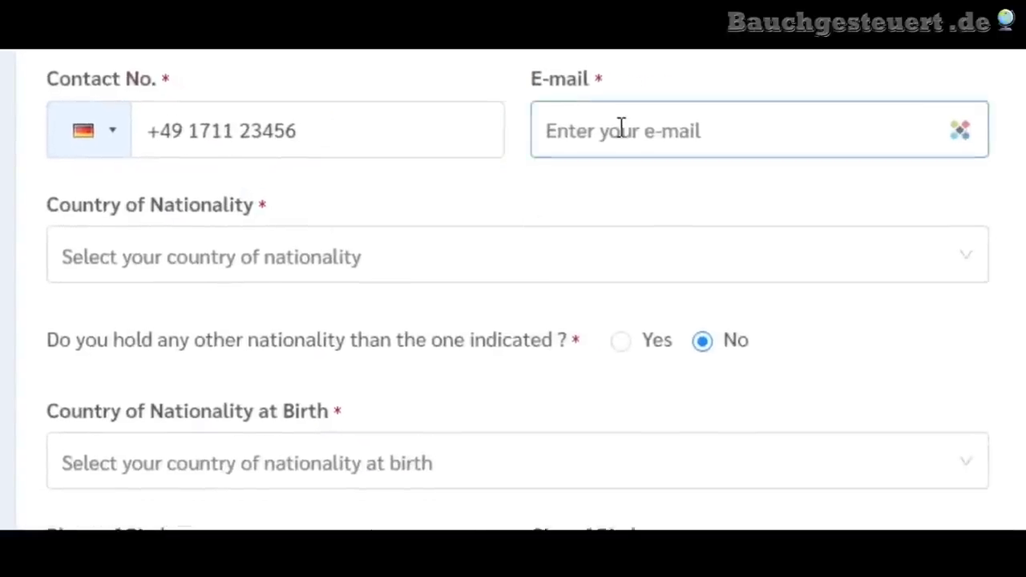
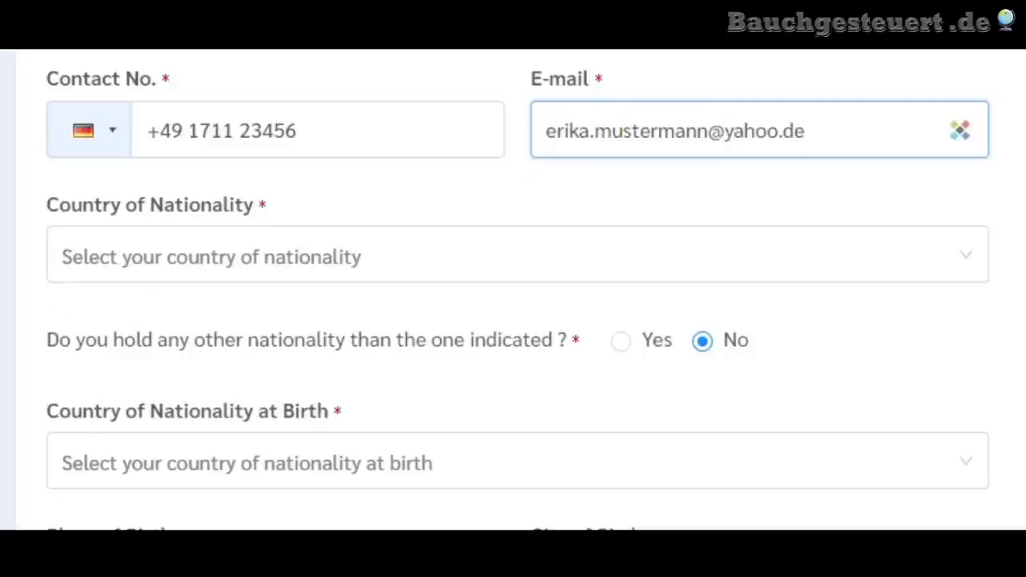
scroll(447, 217, down, 2)
scroll(19, 335, up, 1)
scroll(19, 334, down, 1)
- Set the country of nationality to Germany and answer no to holding another nationality
click(260, 137)
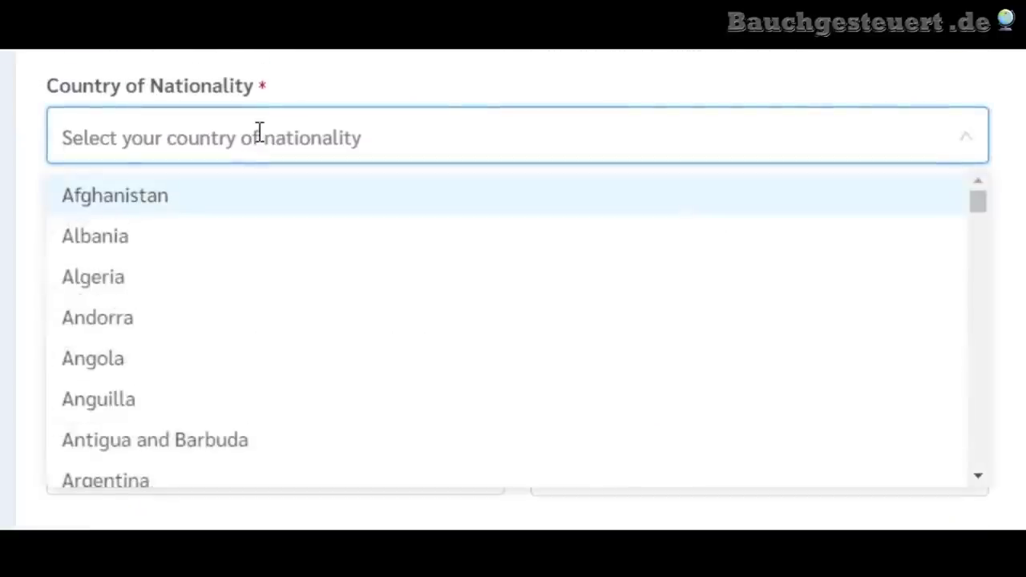
text(ger)
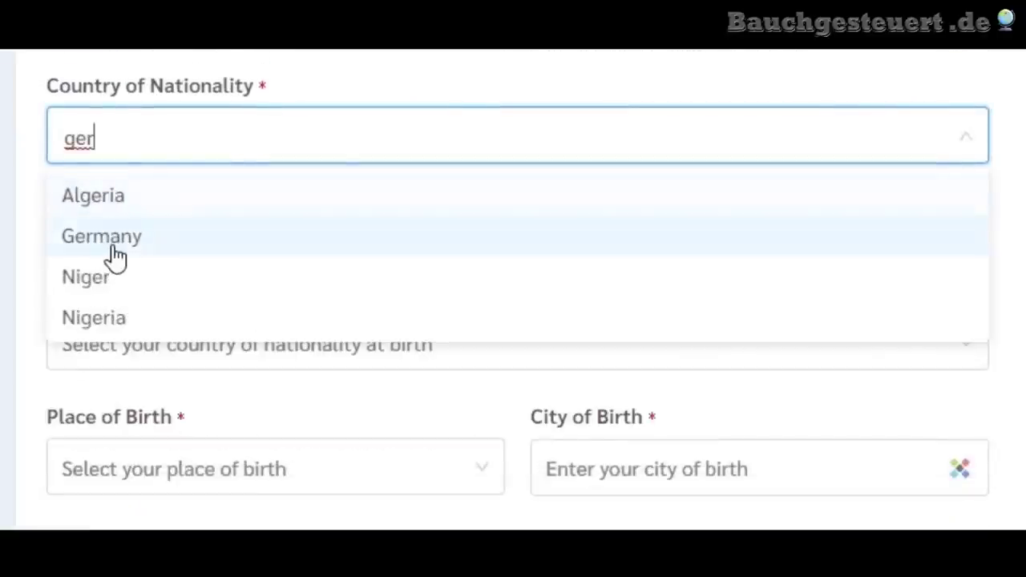
click(110, 235)
scroll(32, 240, down, 1)
scroll(513, 321, down, 1)
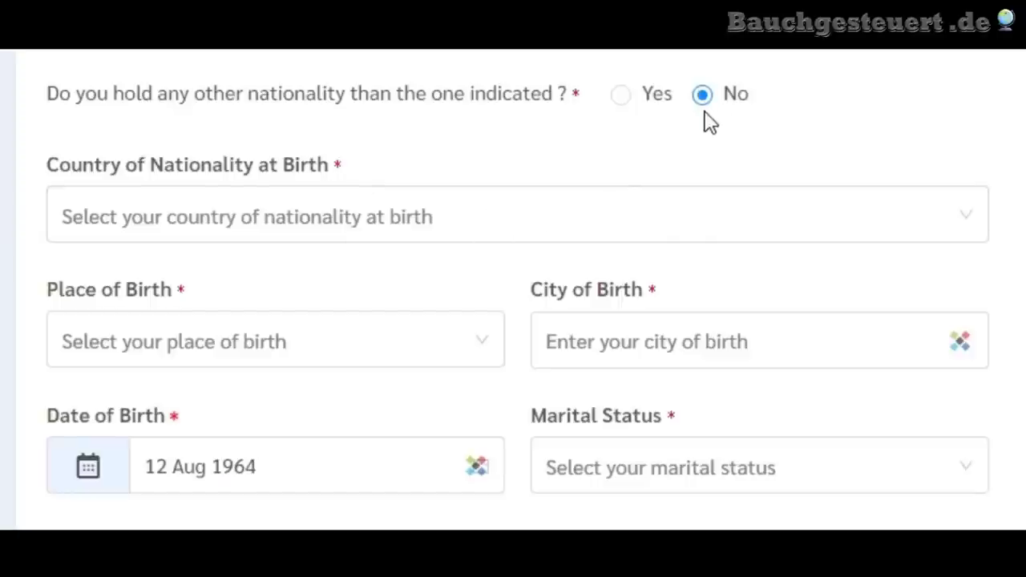
click(618, 97)
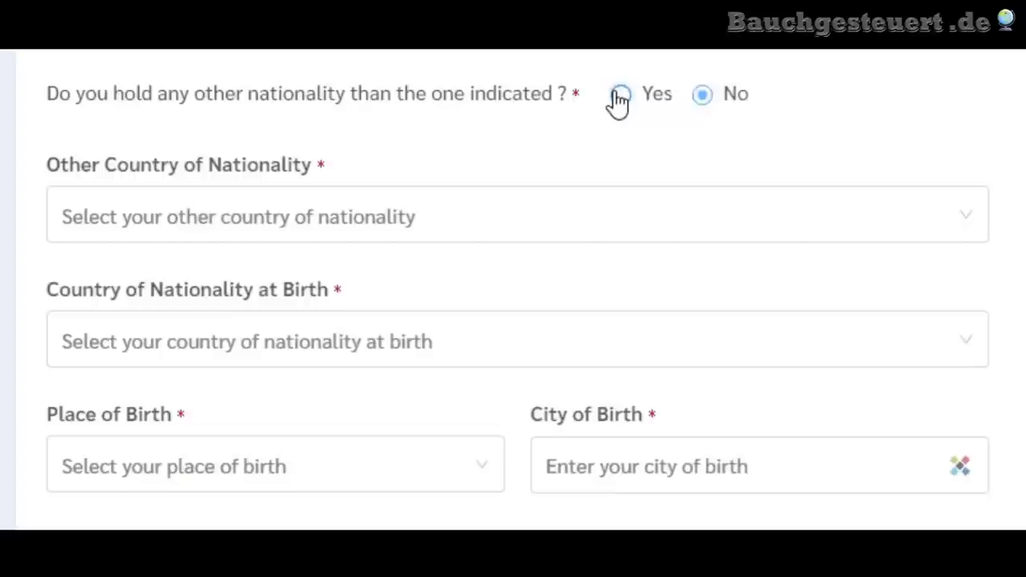
click(710, 106)
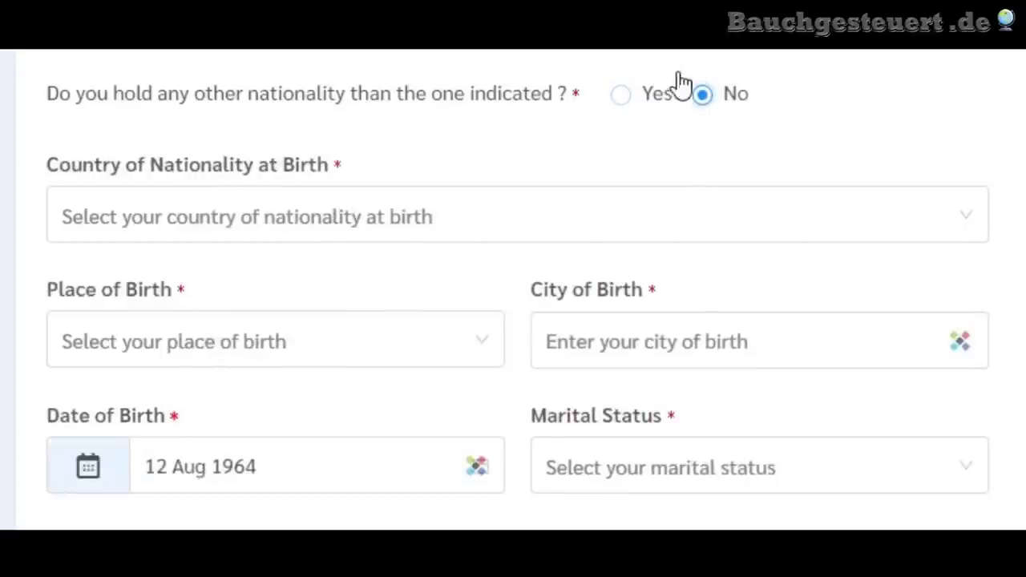
scroll(51, 195, up, 1)
scroll(517, 293, down, 3)
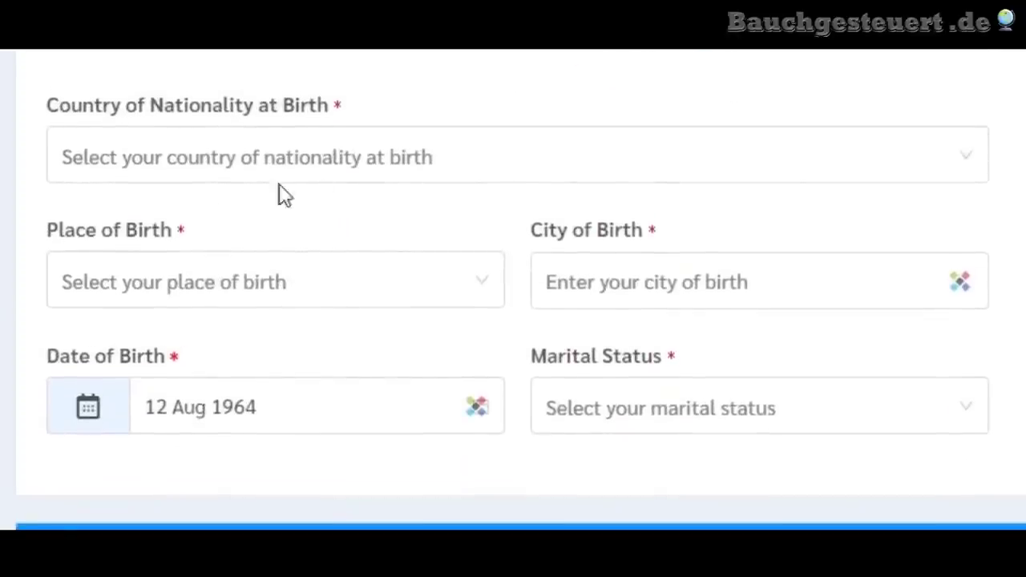
- Choose Germany for both nationality at birth and place of birth
click(386, 169)
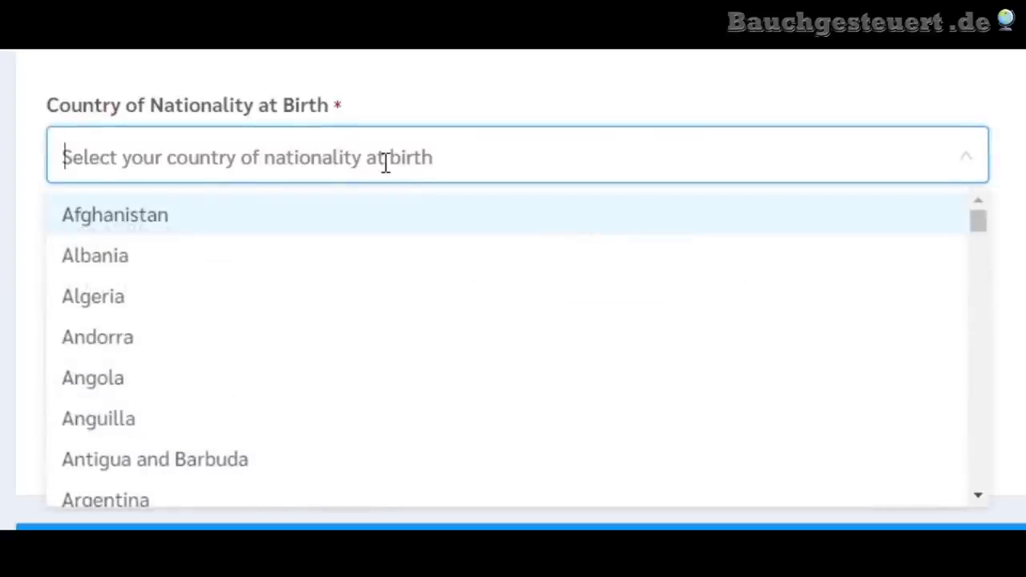
text(ger)
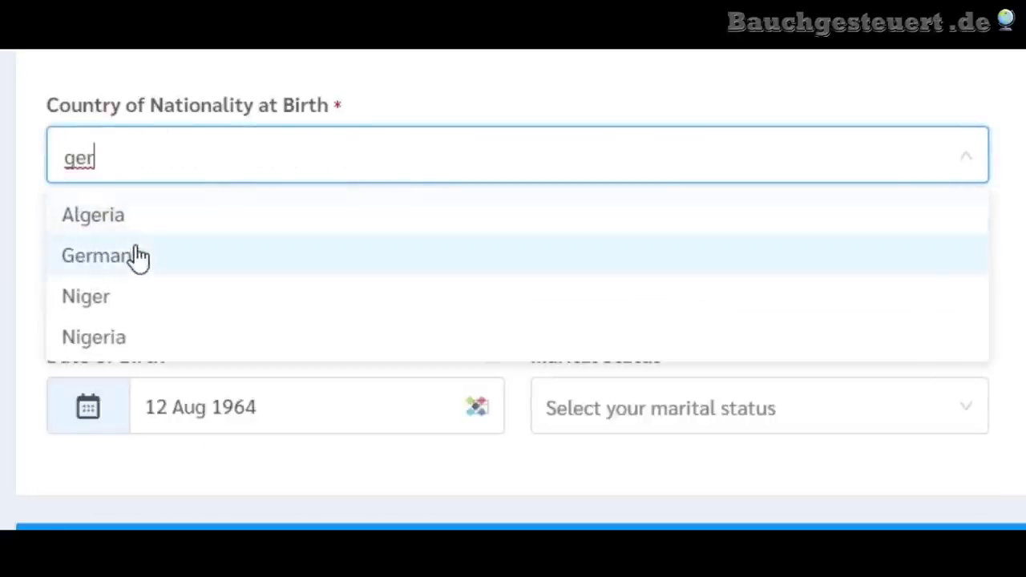
click(137, 255)
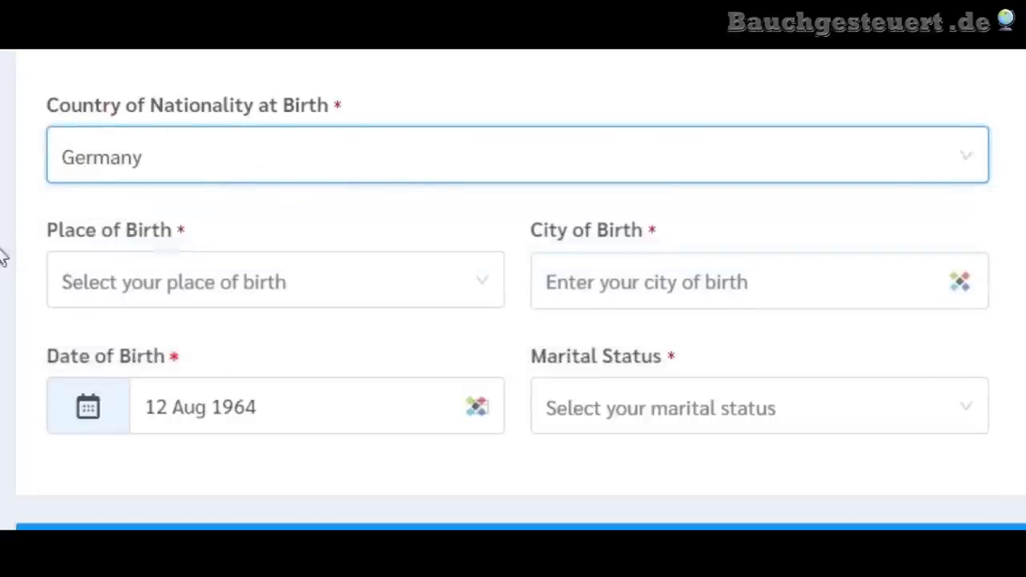
click(244, 282)
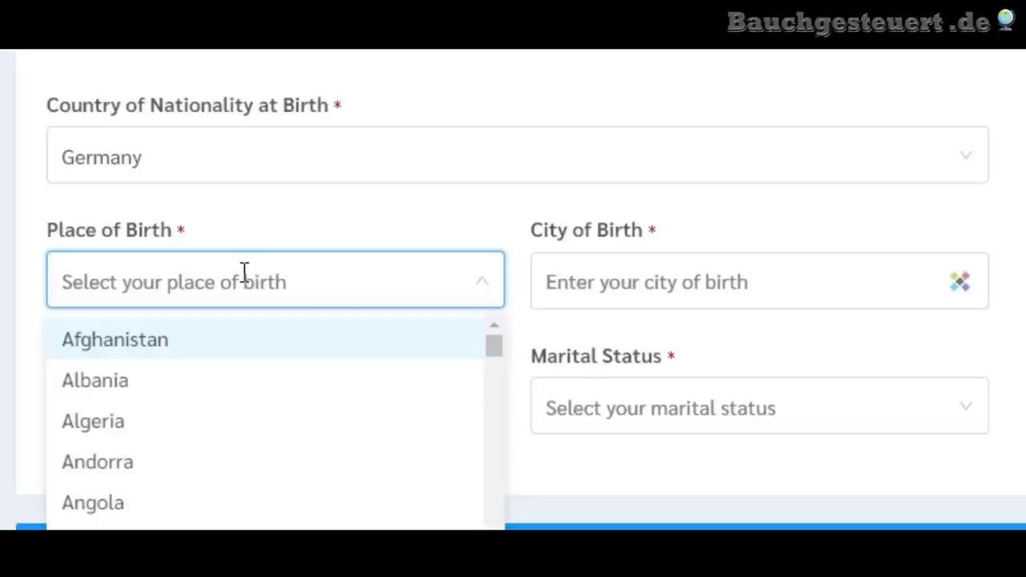
text(ger)
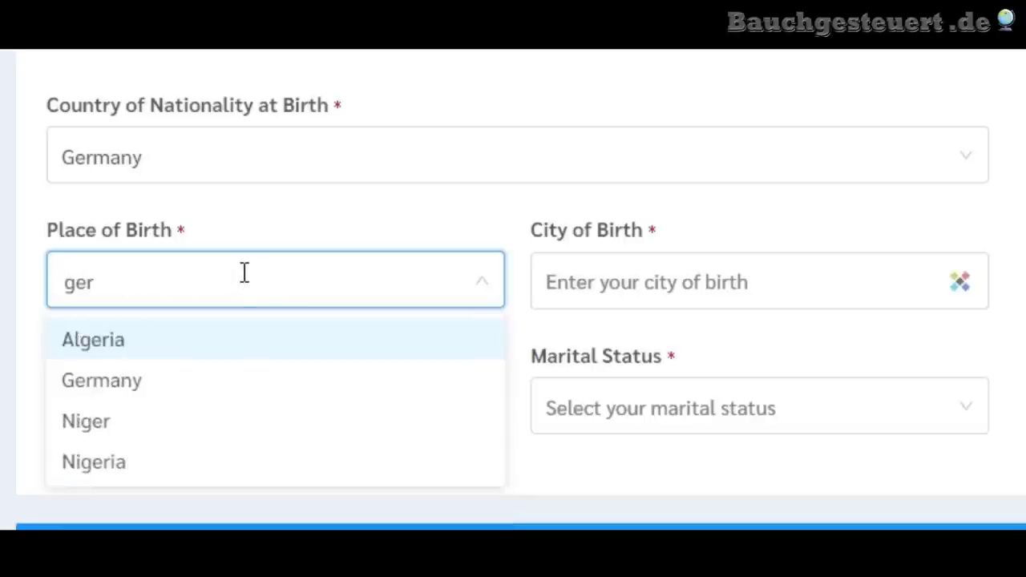
click(136, 385)
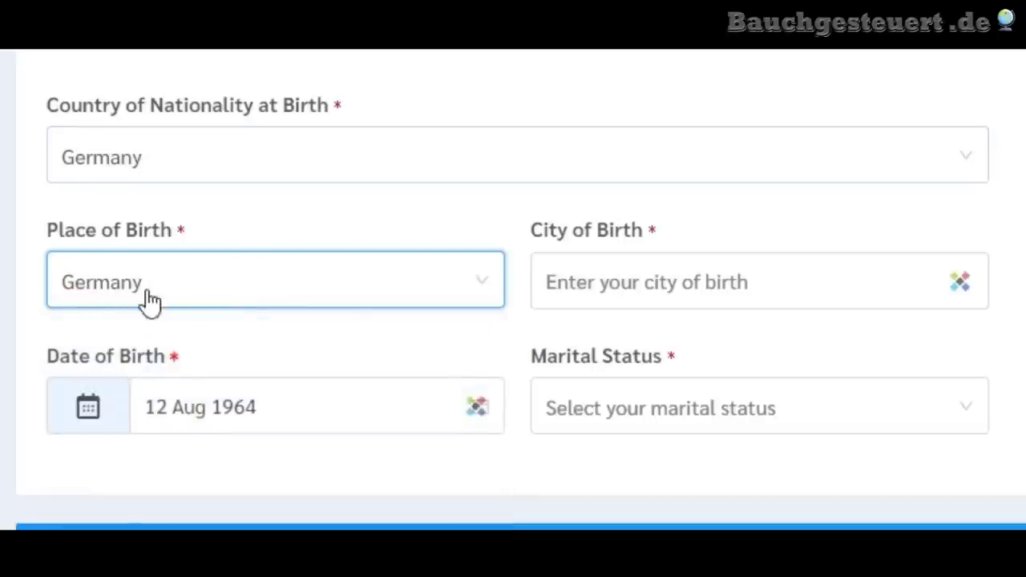
- Enter Koln as the city of birth, replacing the Cologne attempt and fixing typos
click(766, 278)
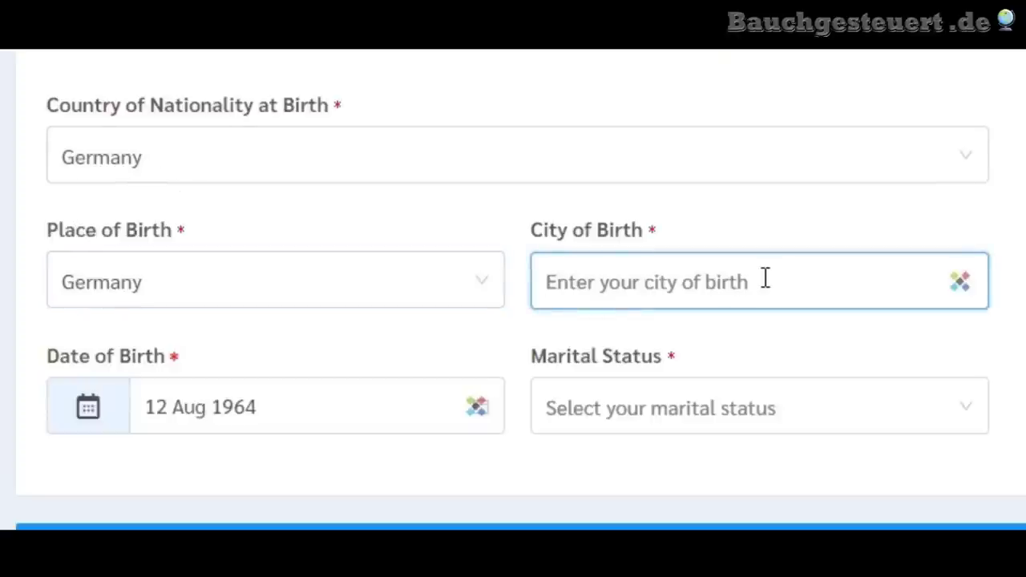
text(Ko)
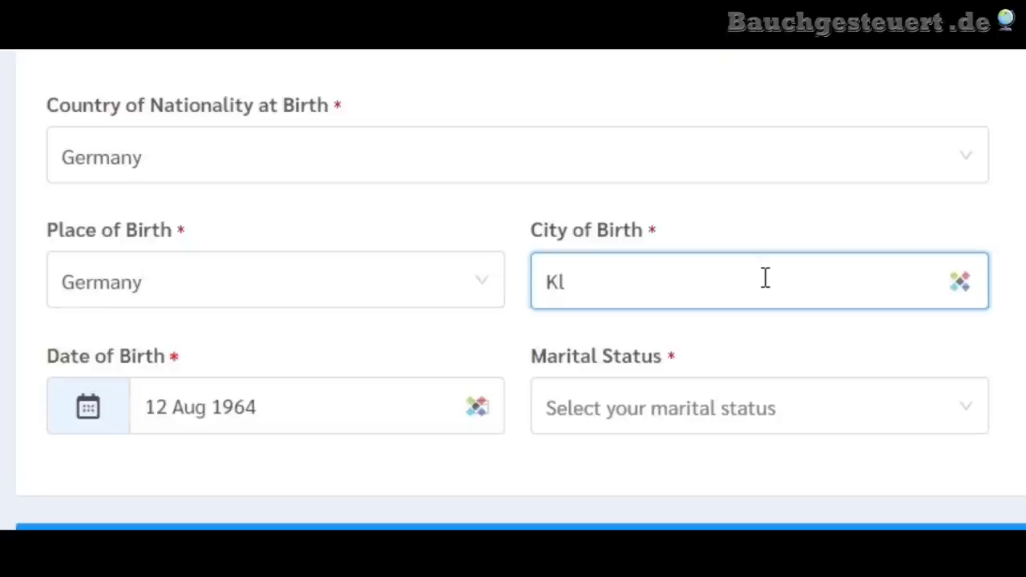
key(BackSpace)
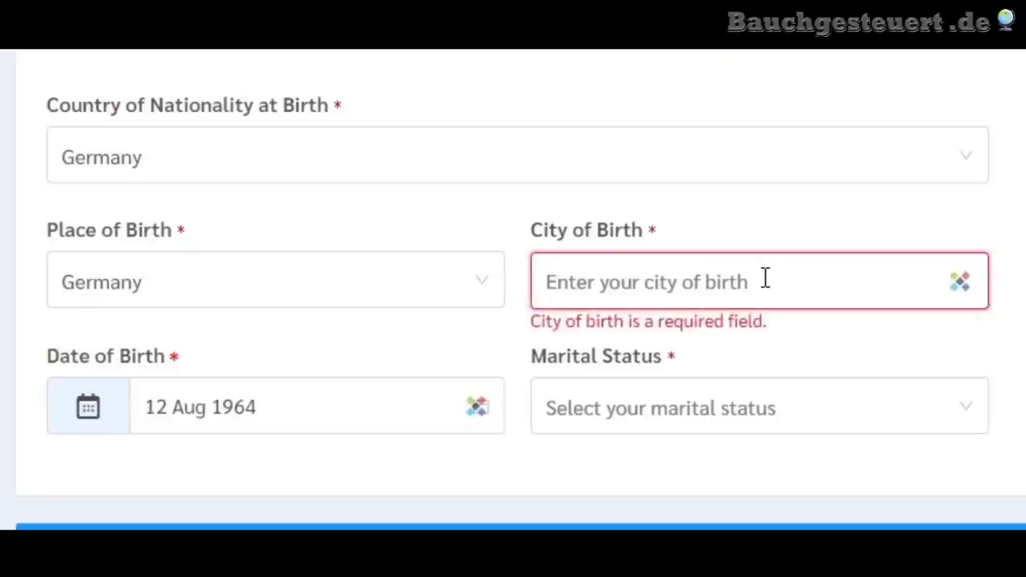
text(Colo)
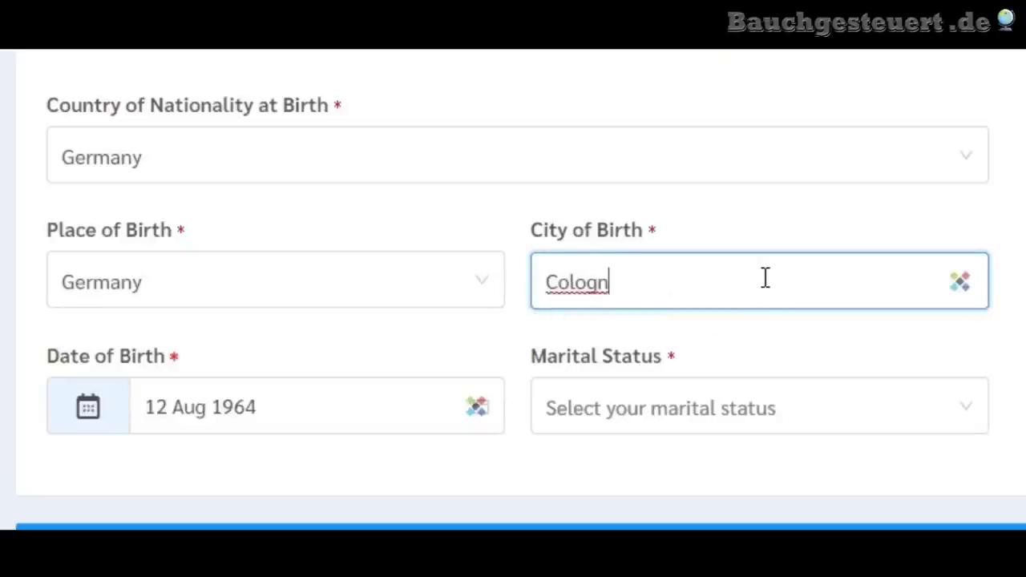
text(gn)
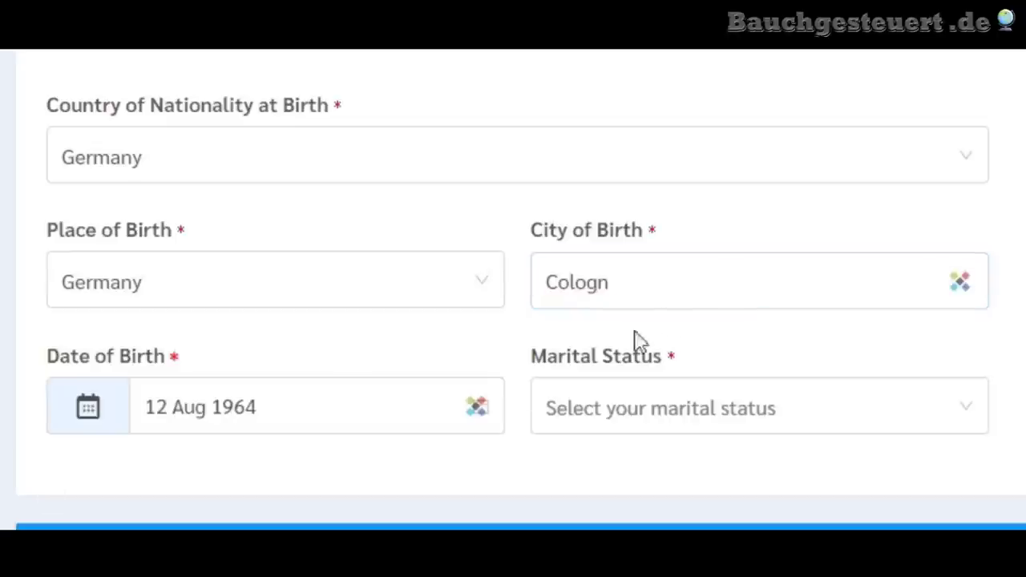
key(ctrl+a)
text(K)
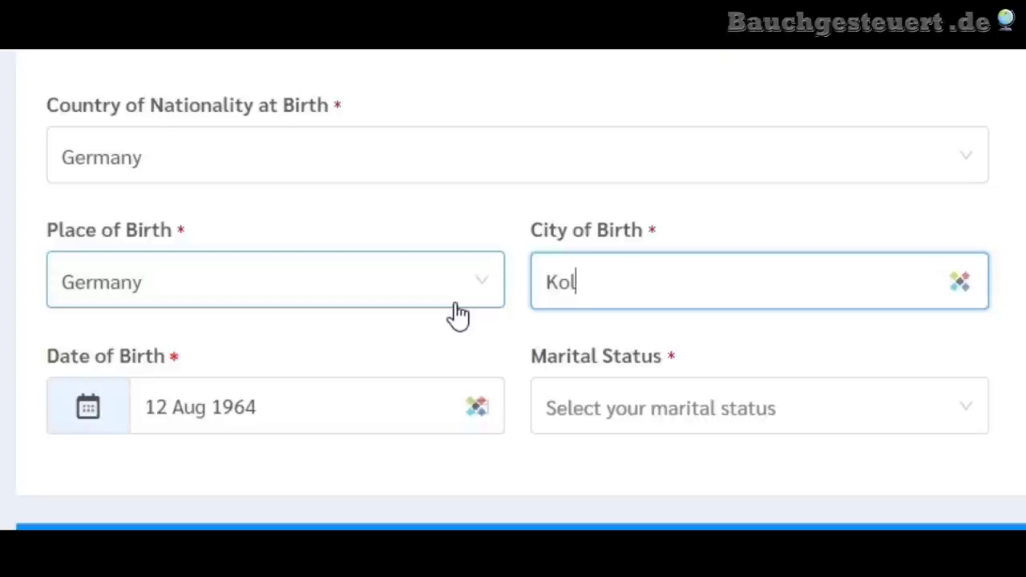
key(Tab)
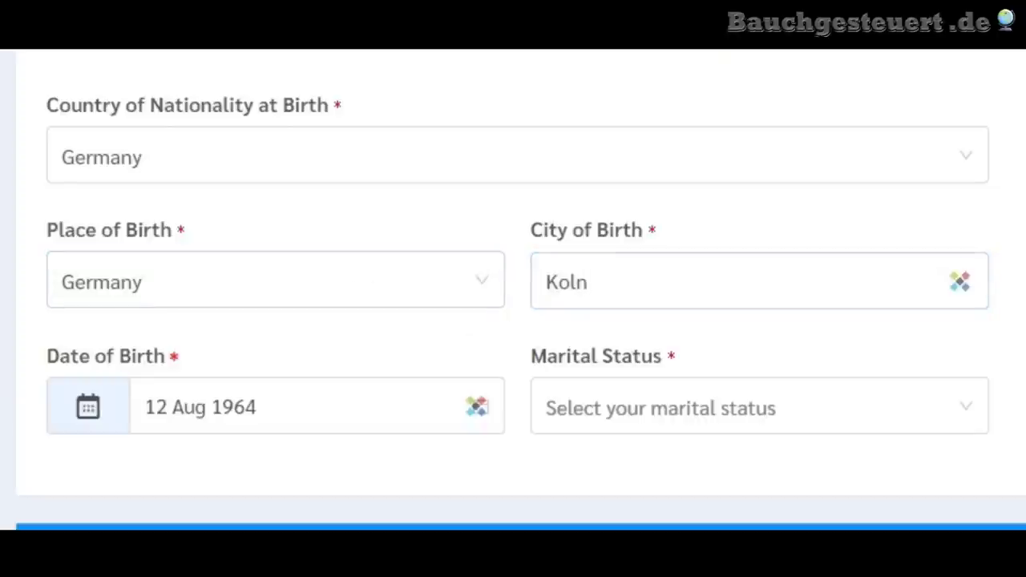
click(566, 279)
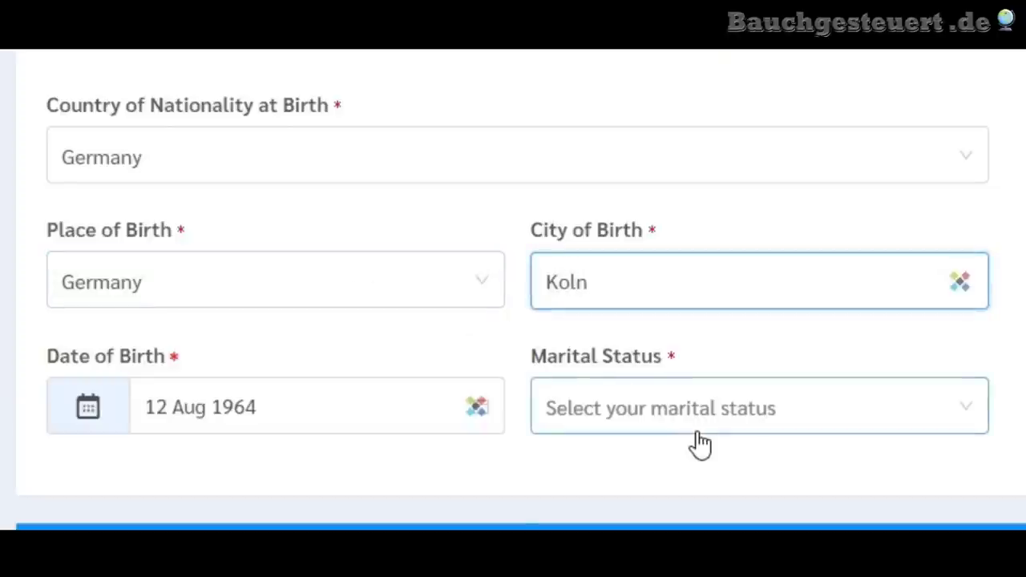
key(BackSpace)
- Finish the Koln city entry and set Marital Status to MARRIED
click(675, 280)
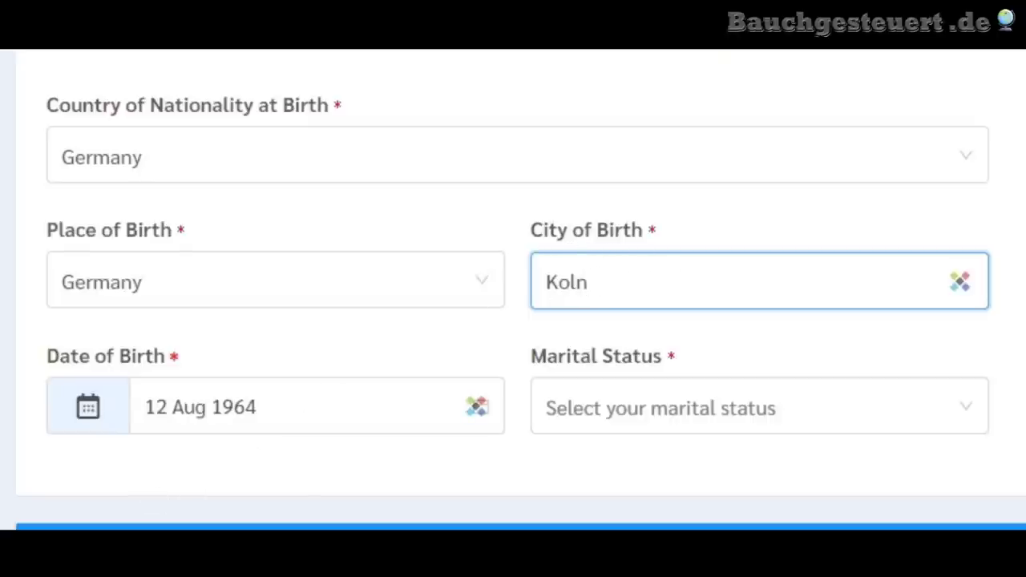
scroll(513, 289, down, 2)
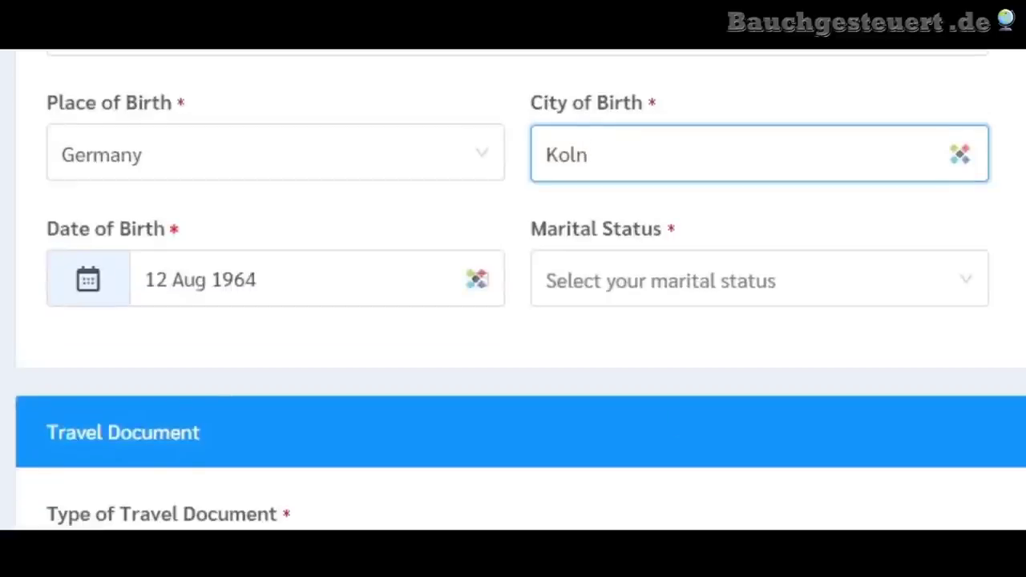
key(Tab)
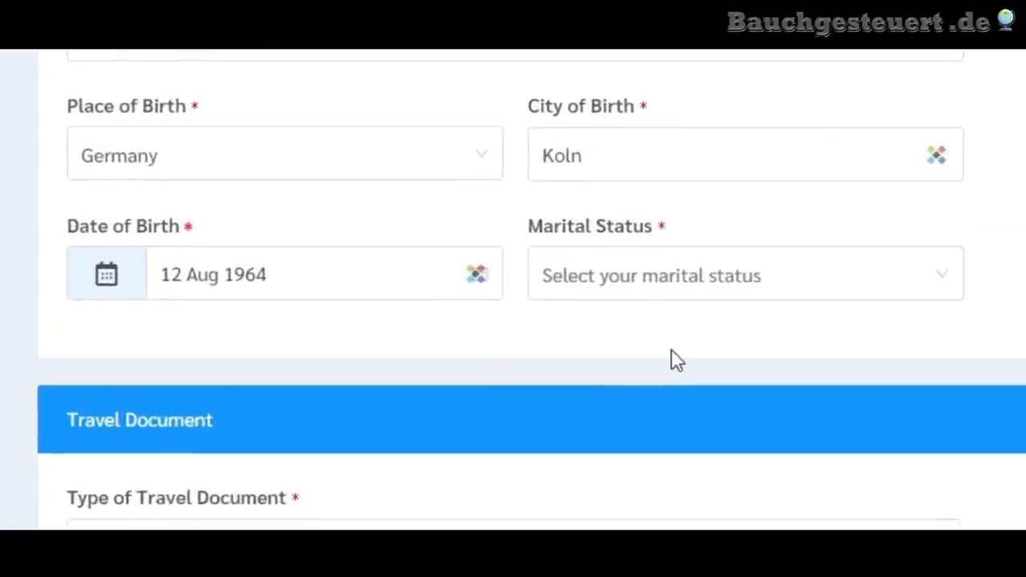
click(678, 276)
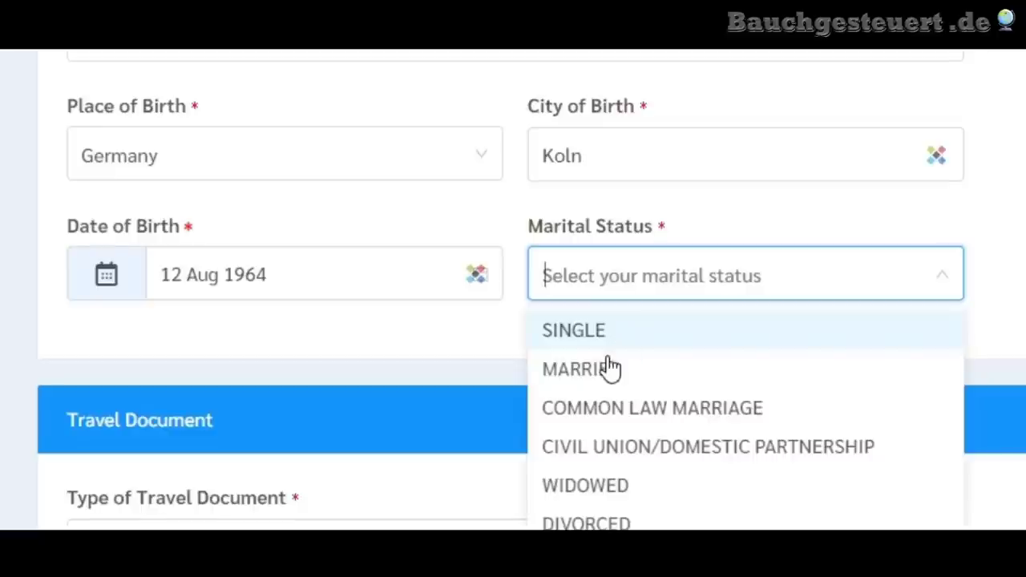
click(609, 369)
scroll(24, 337, down, 5)
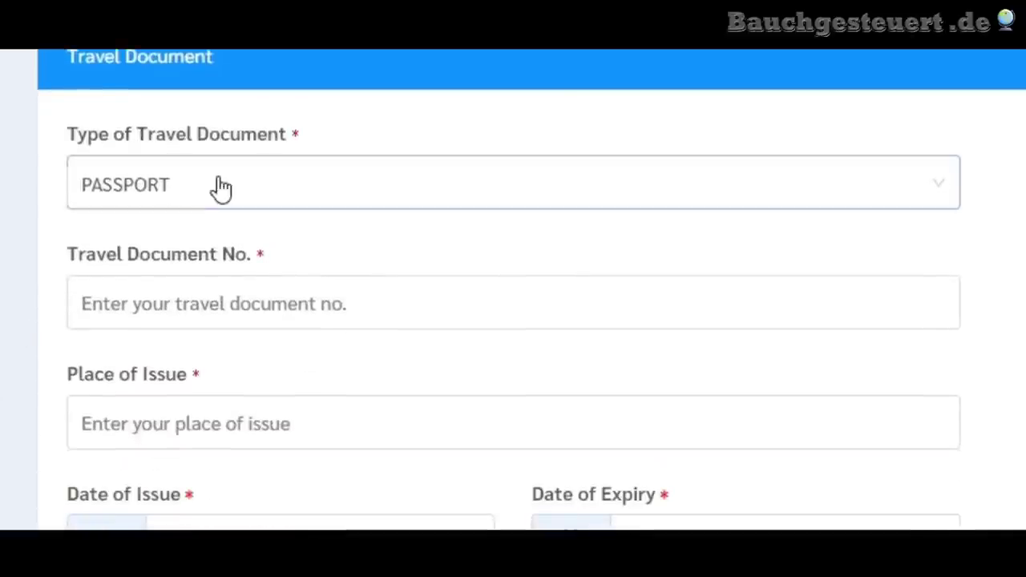
- Choose PASSPORT as the travel document type and enter the passport number
click(220, 174)
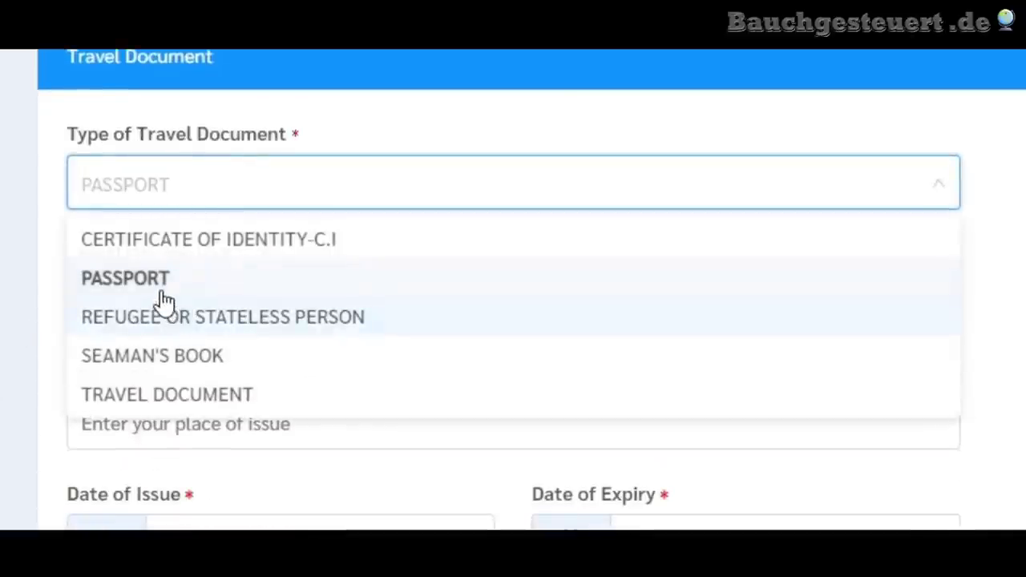
click(152, 279)
click(152, 303)
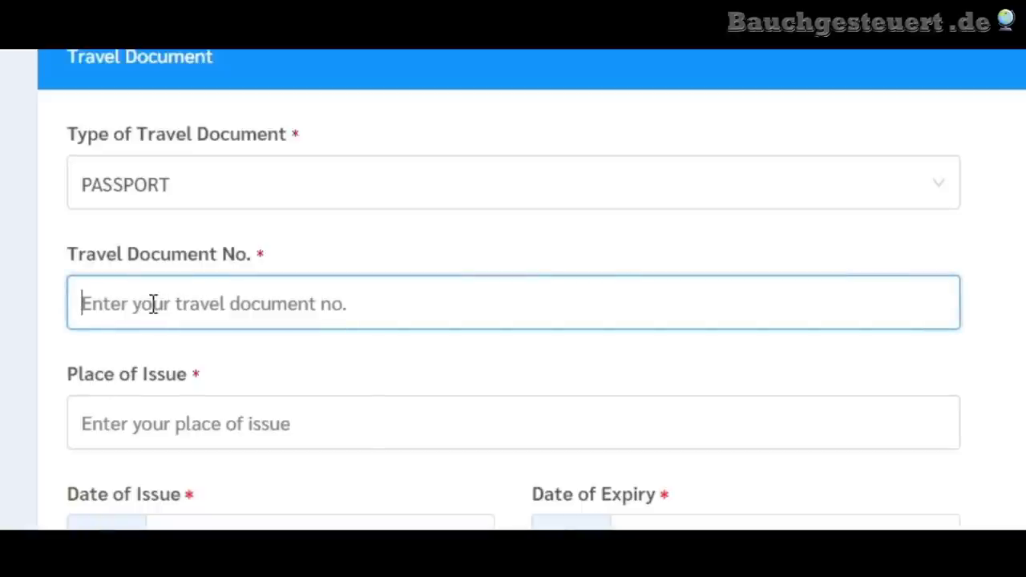
text(C)
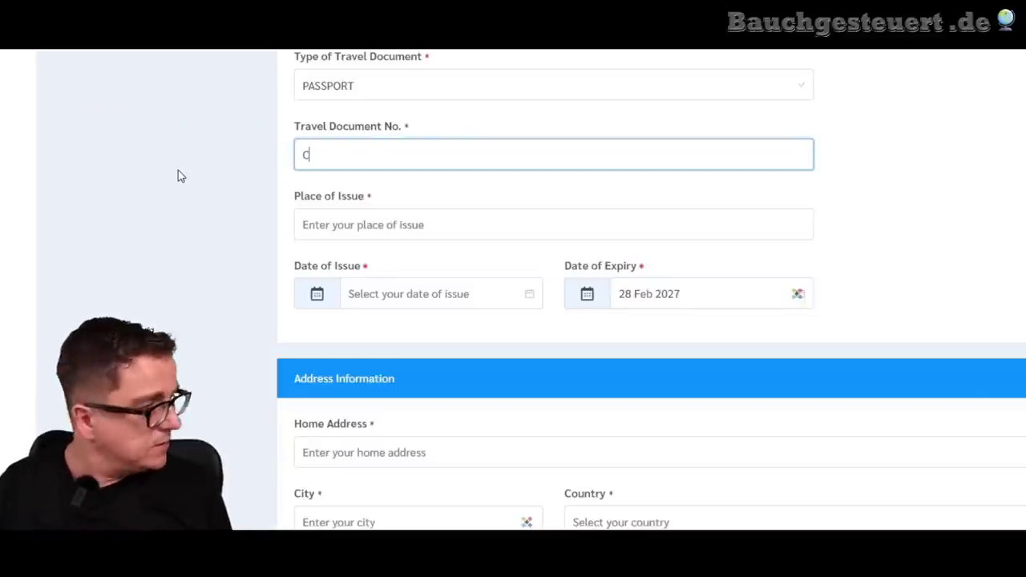
text(01)
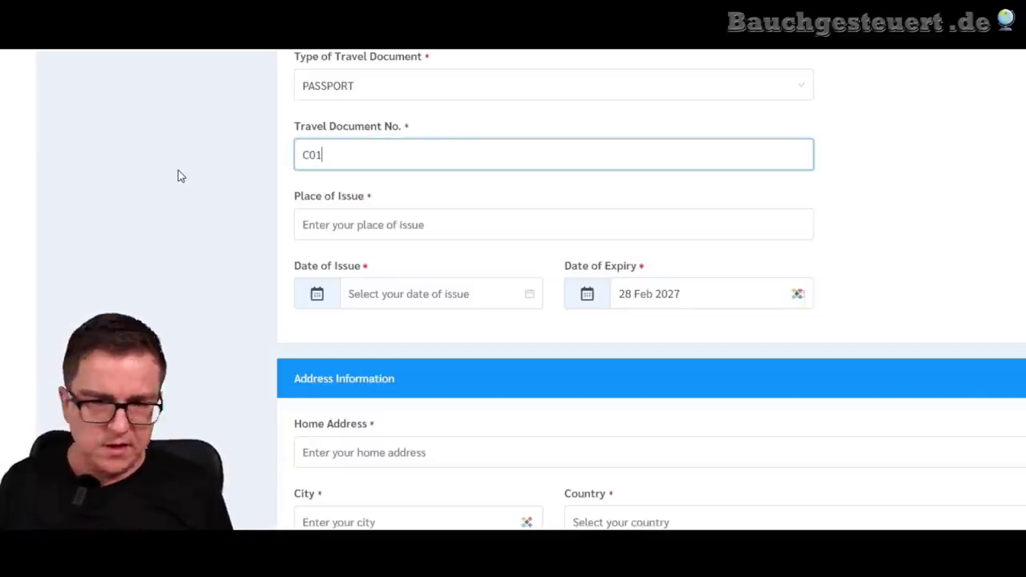
text(X00T)
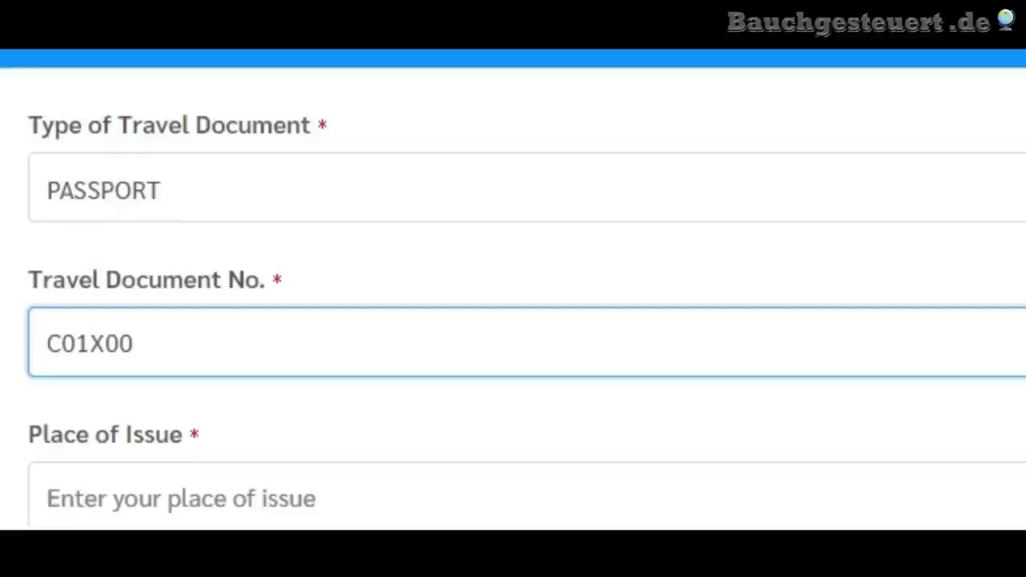
text(47)
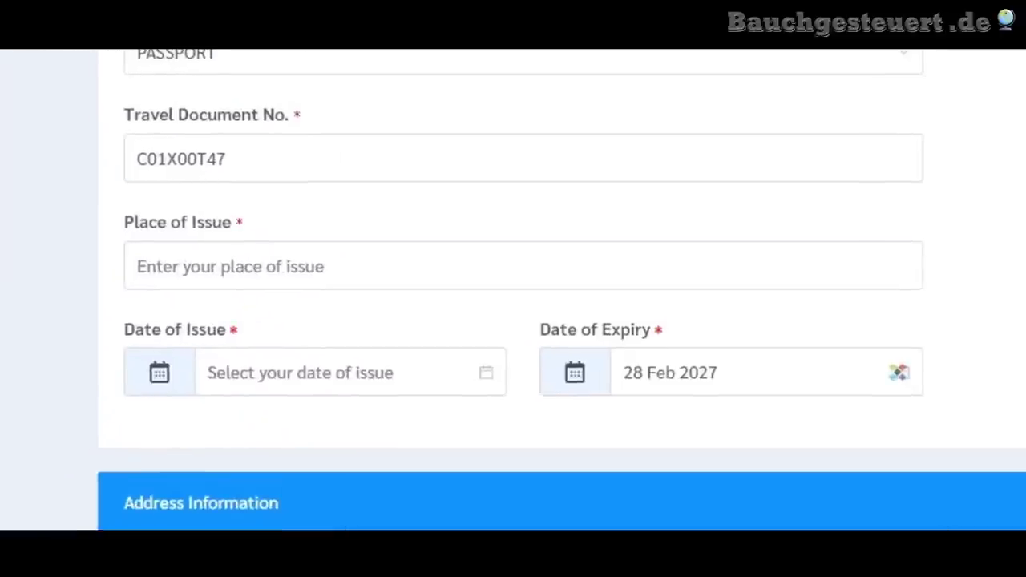
- Enter GERMANY as the place of issue, replacing the earlier KOLN and COLLOGN attempts
click(729, 260)
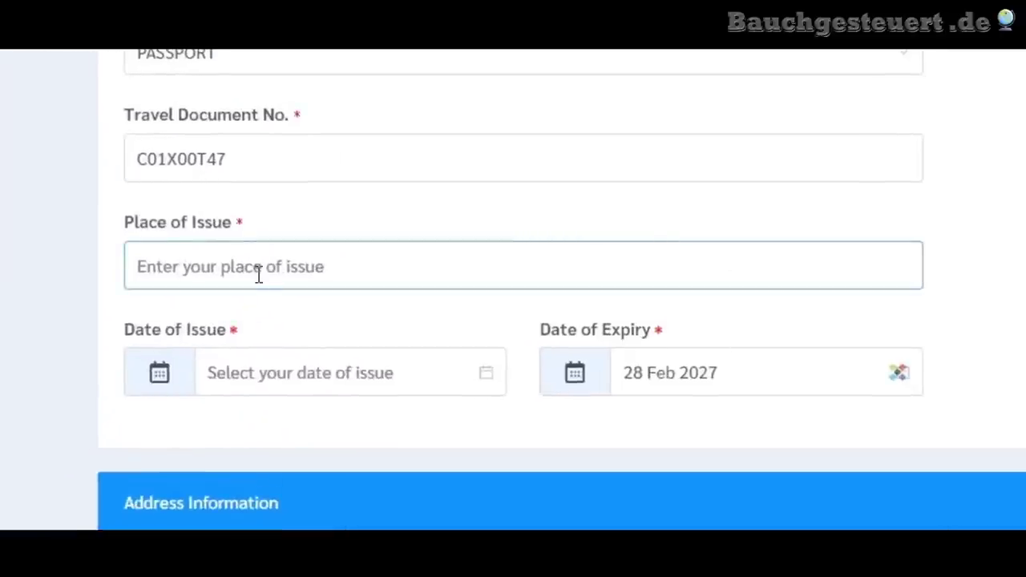
scroll(54, 310, down, 1)
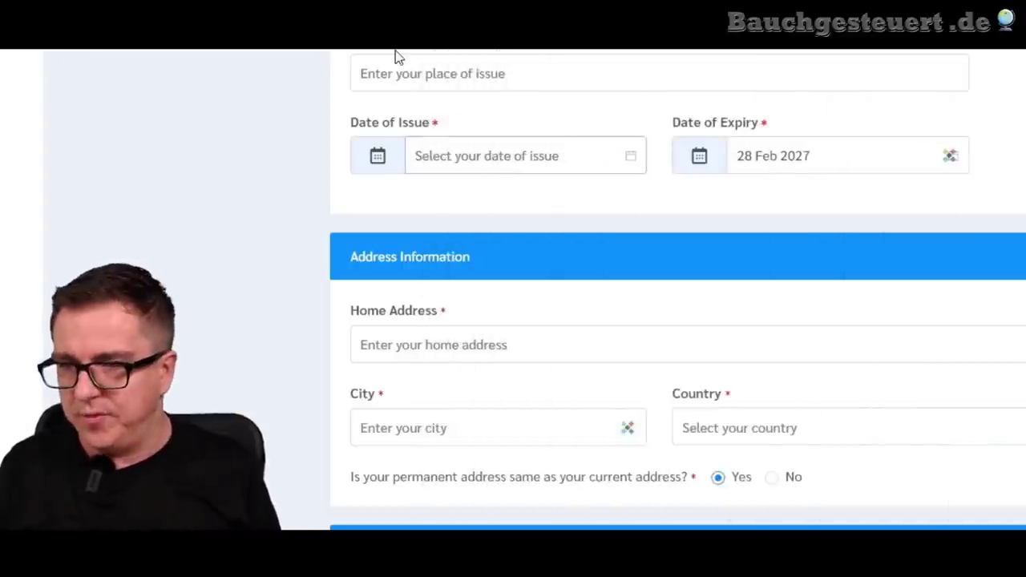
click(410, 72)
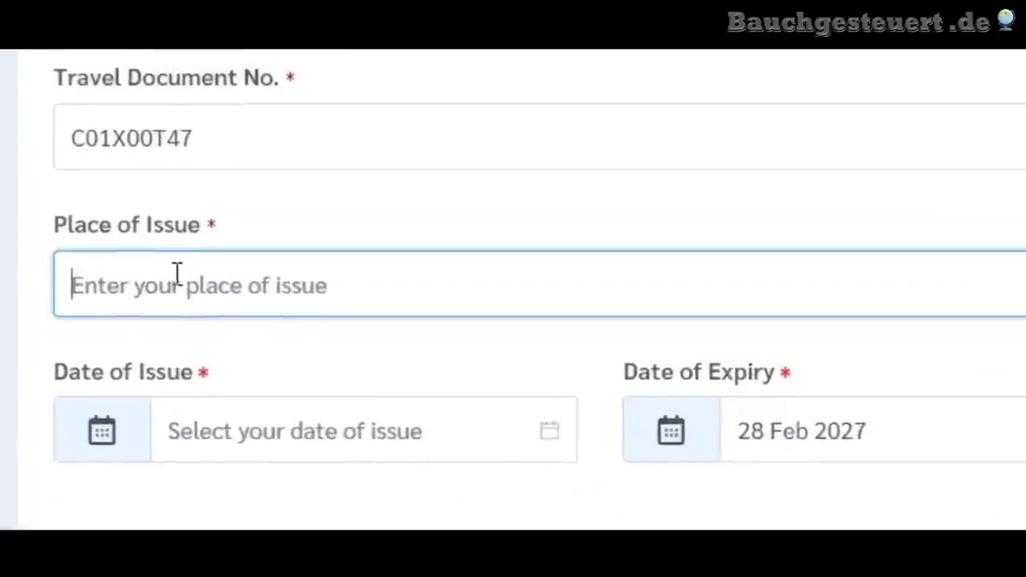
text(KOLN)
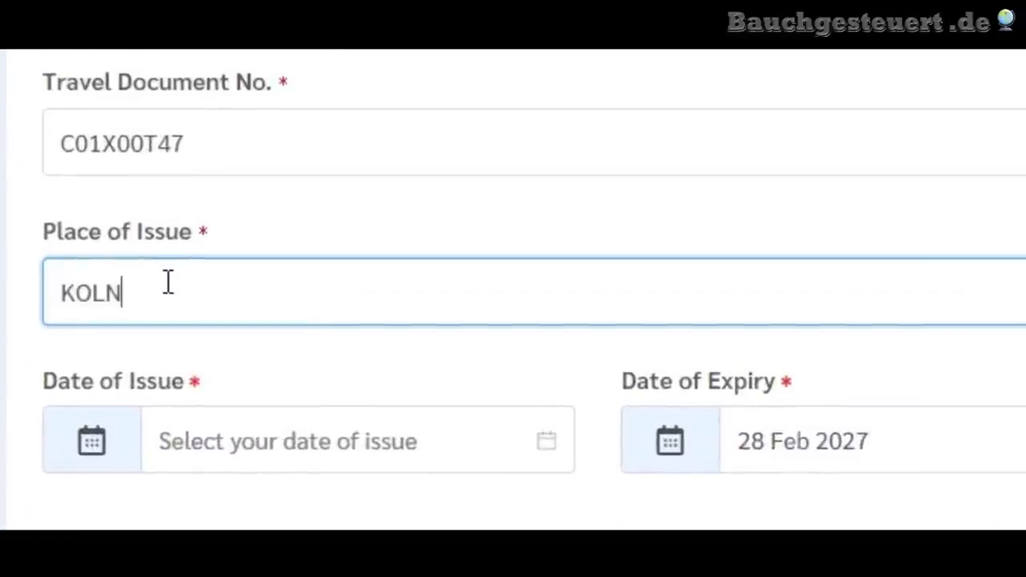
key(BackSpace)
key(BackSpace)
key(BackSpace)
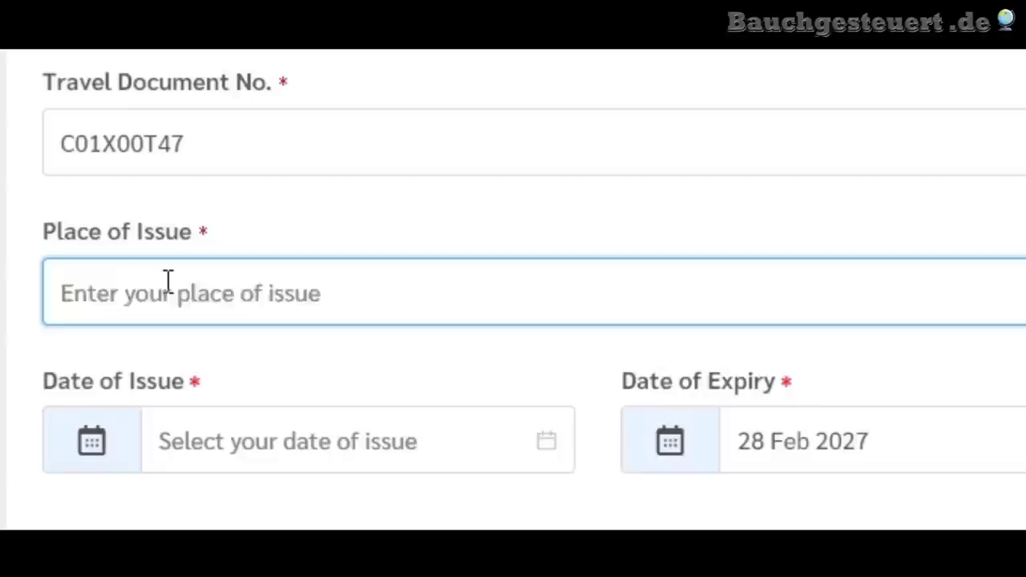
text(KOLN)
key(BackSpace)
key(BackSpace)
key(BackSpace)
key(BackSpace)
text(COLLOGN)
key(BackSpace)
key(BackSpace)
key(BackSpace)
key(BackSpace)
key(BackSpace)
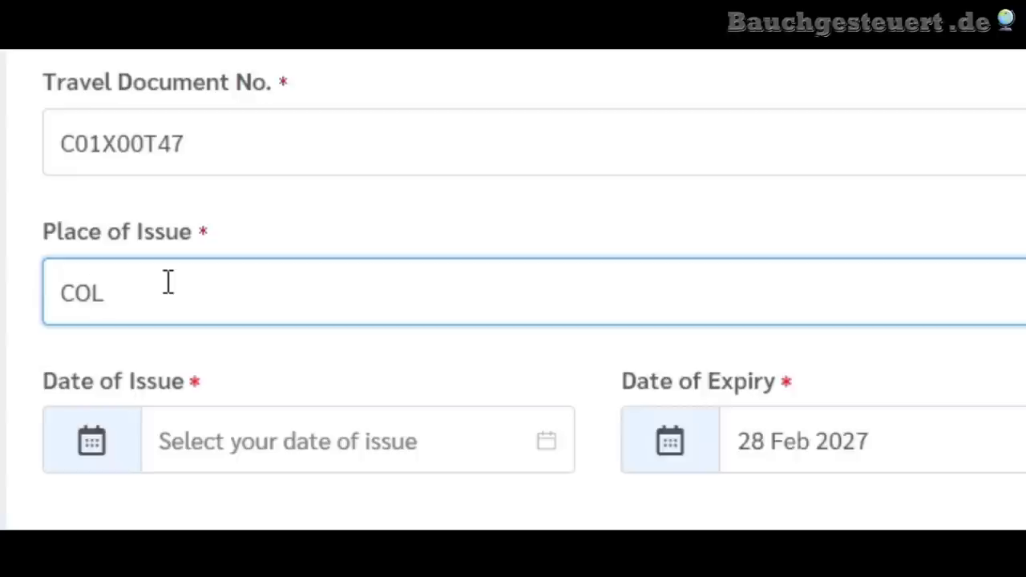
key(BackSpace)
key(BackSpace)
key(BackSpace)
text(GERMANY)
key(Tab)
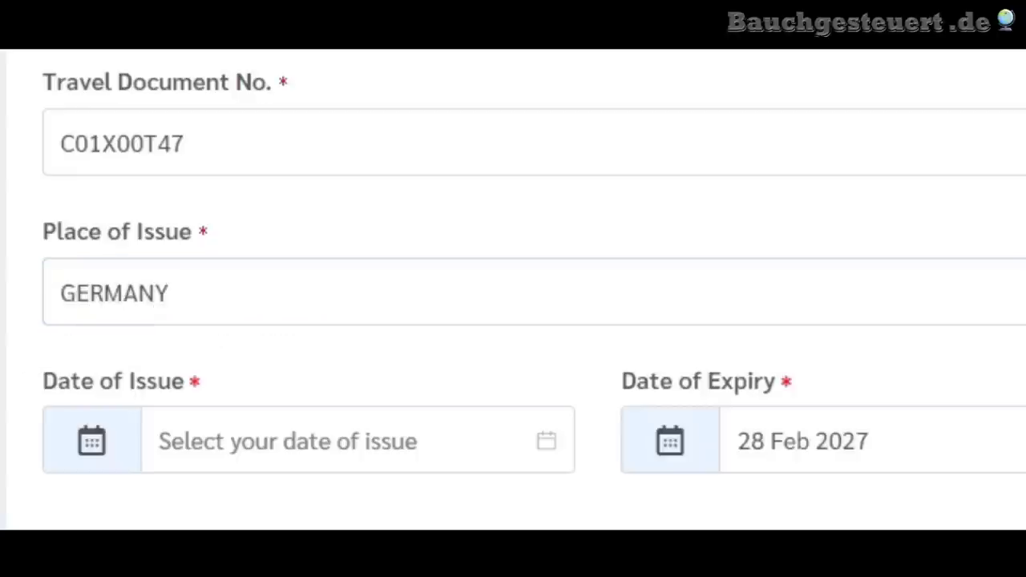
scroll(513, 288, down, 2)
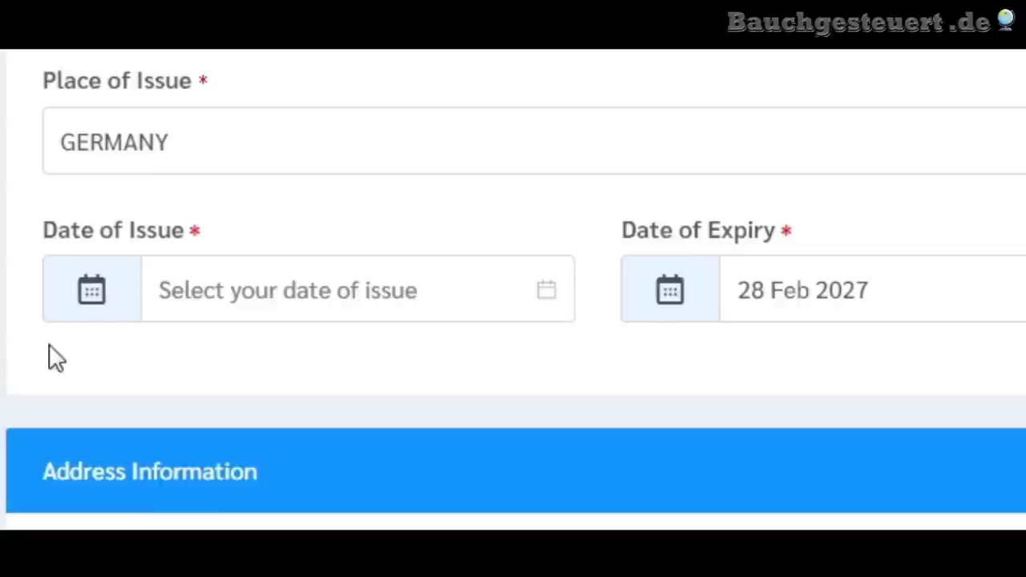
- Set the passport Date of Issue to 01 Mar 2017 using the calendar
click(170, 281)
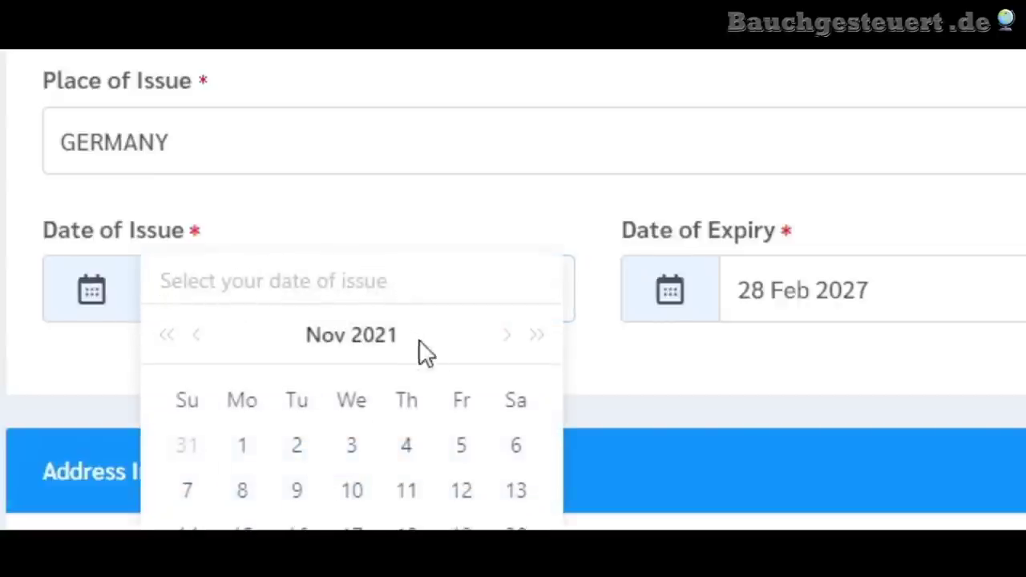
click(374, 346)
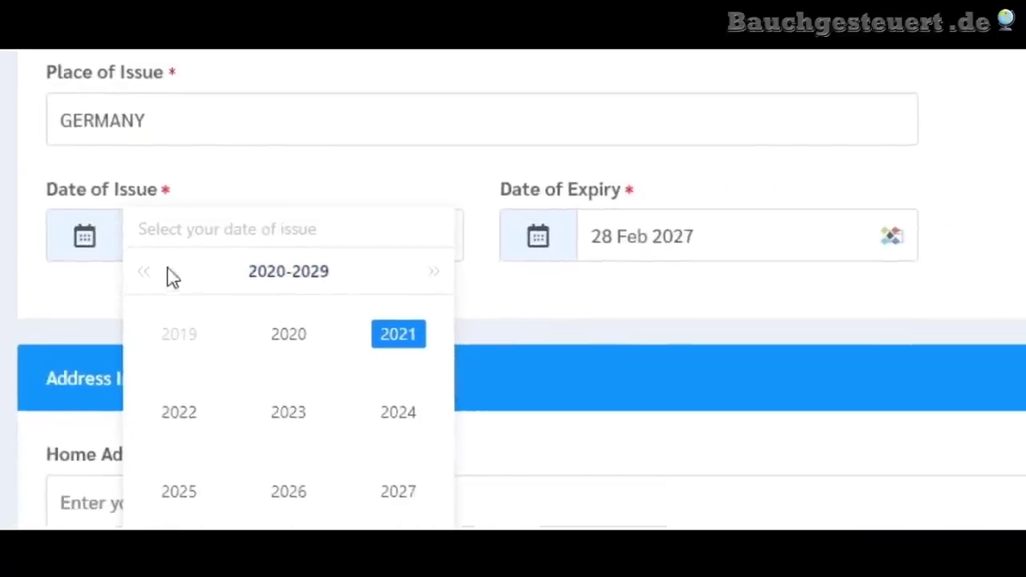
click(142, 274)
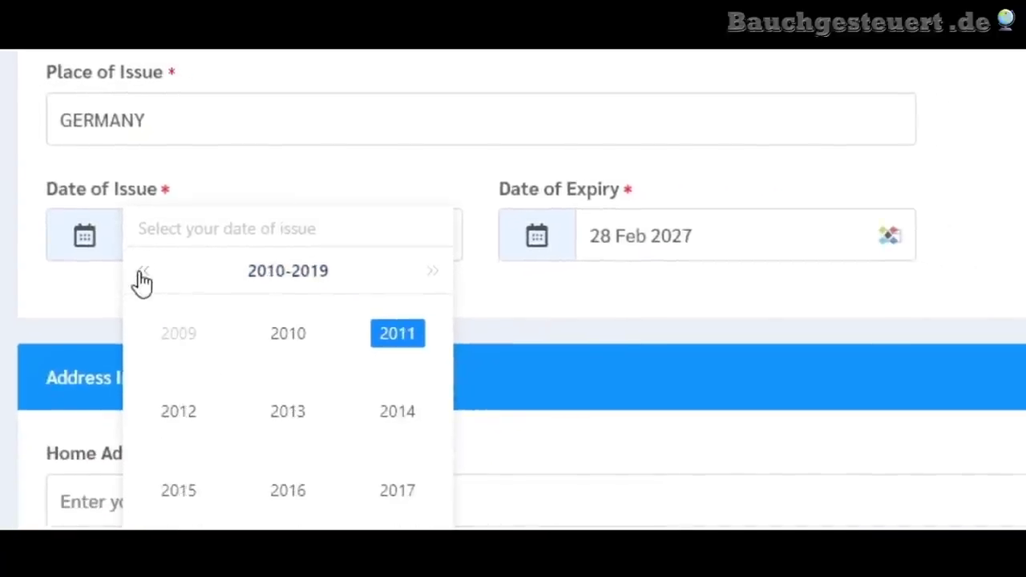
click(397, 492)
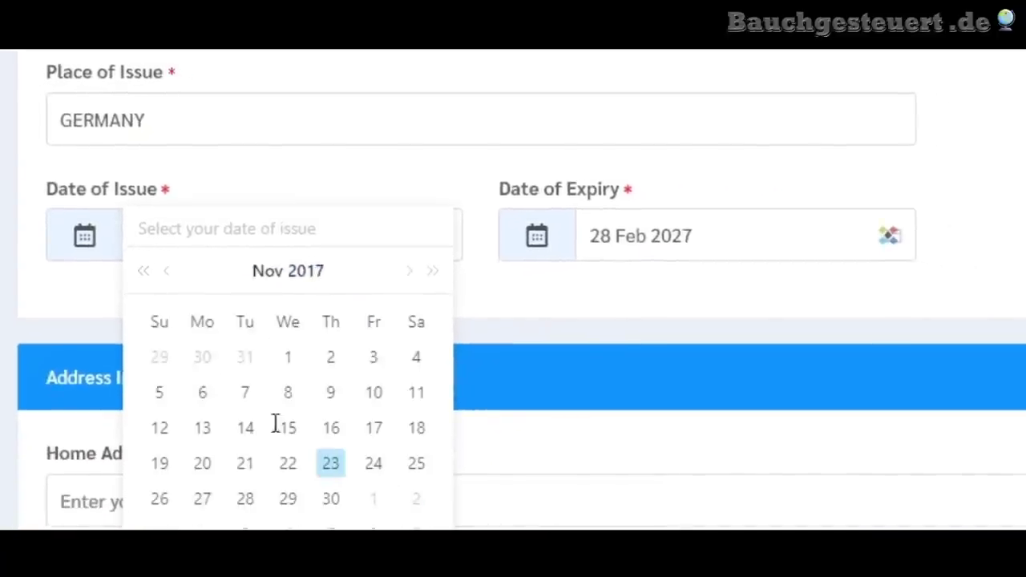
click(267, 282)
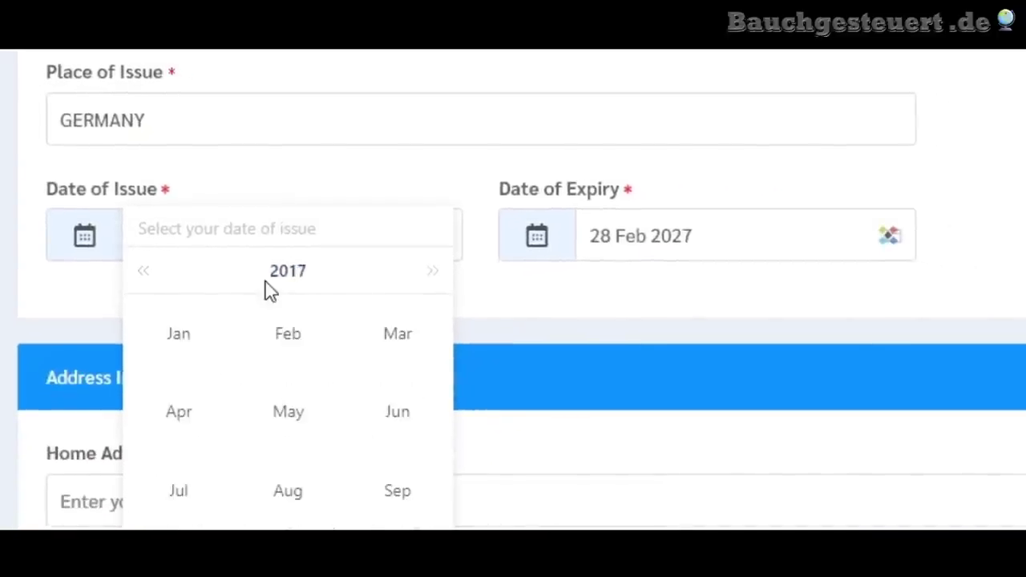
click(388, 337)
click(288, 360)
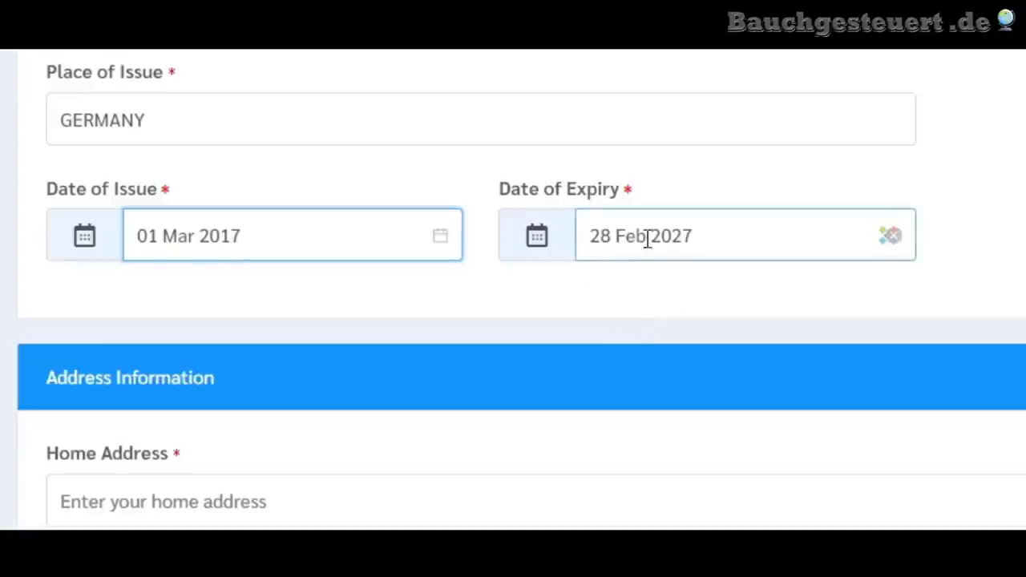
- Confirm the Date of Expiry stays at 28 Feb 2027, leaving its calendar unchanged
drag(593, 241, 689, 236)
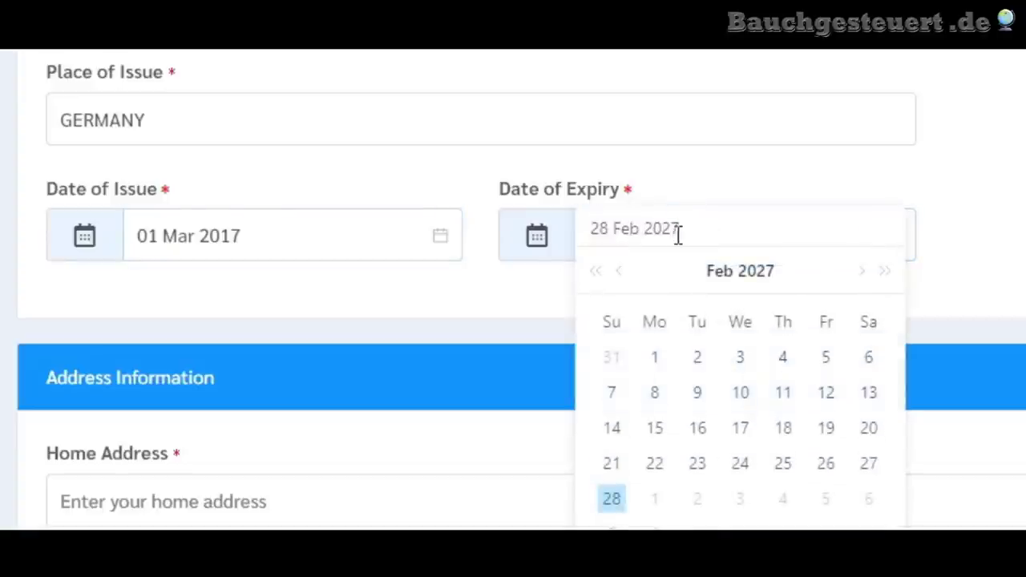
key(Return)
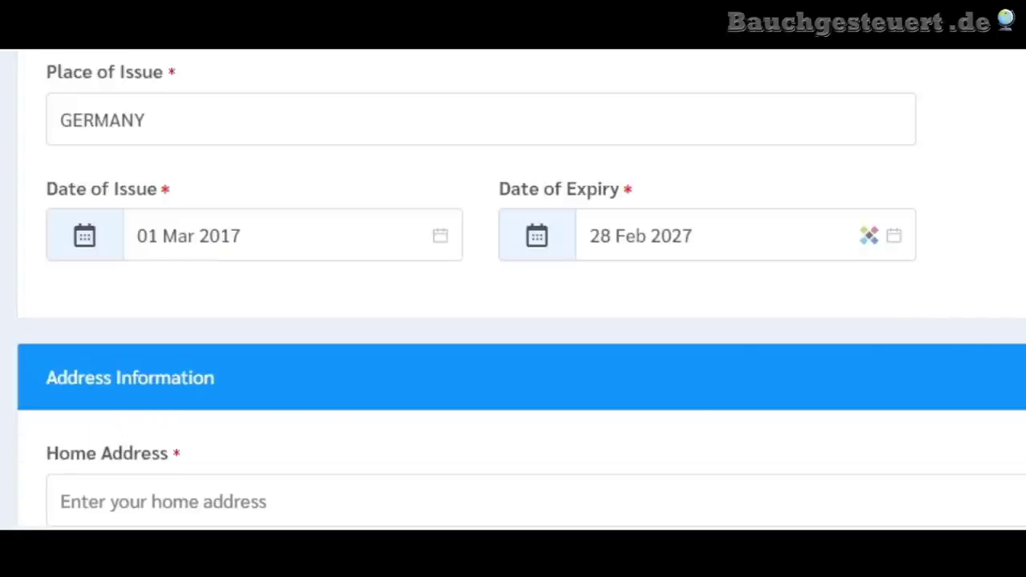
scroll(273, 420, down, 5)
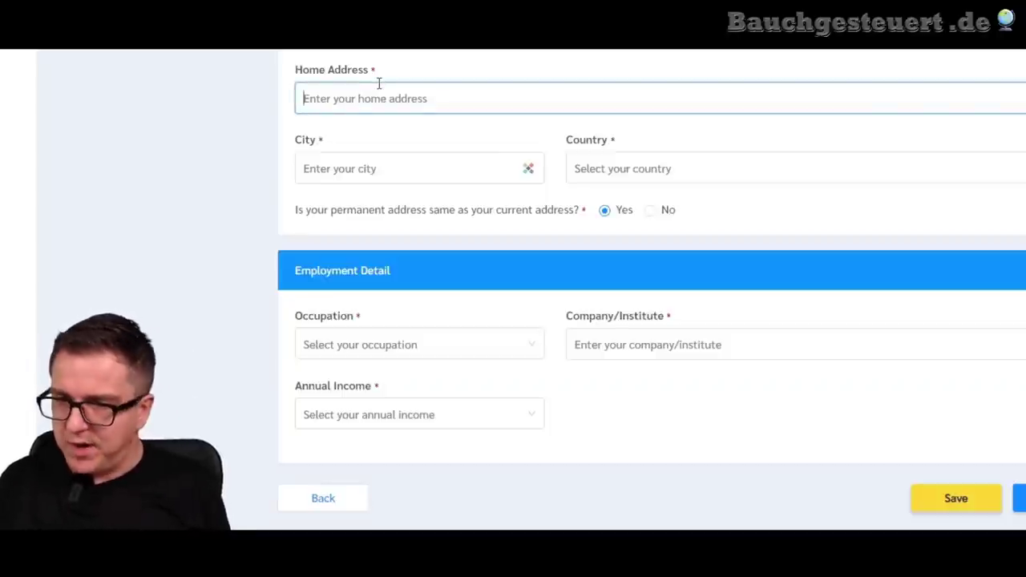
- Enter the street in Home Address, Koln as City and Germany as Country
click(379, 83)
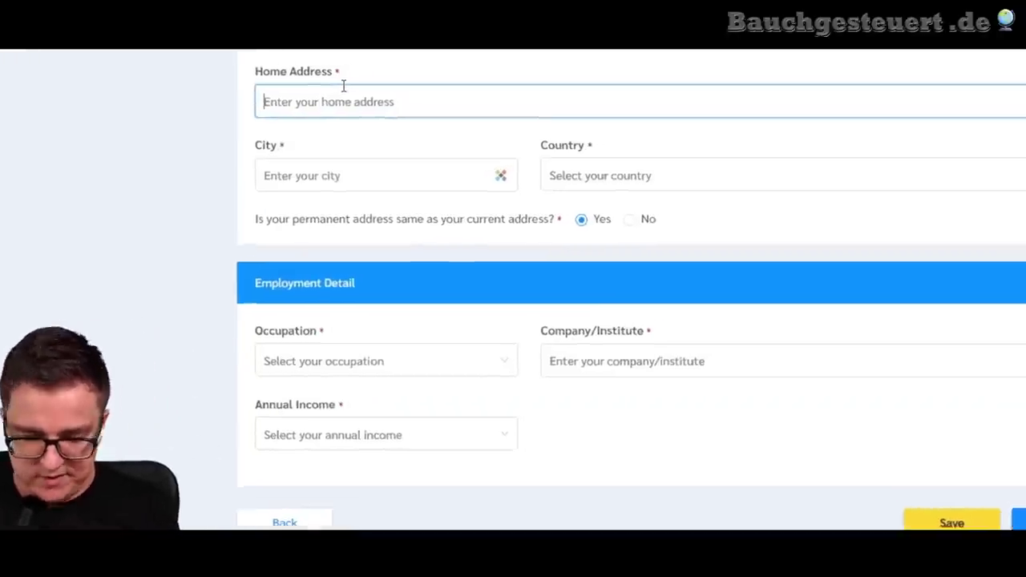
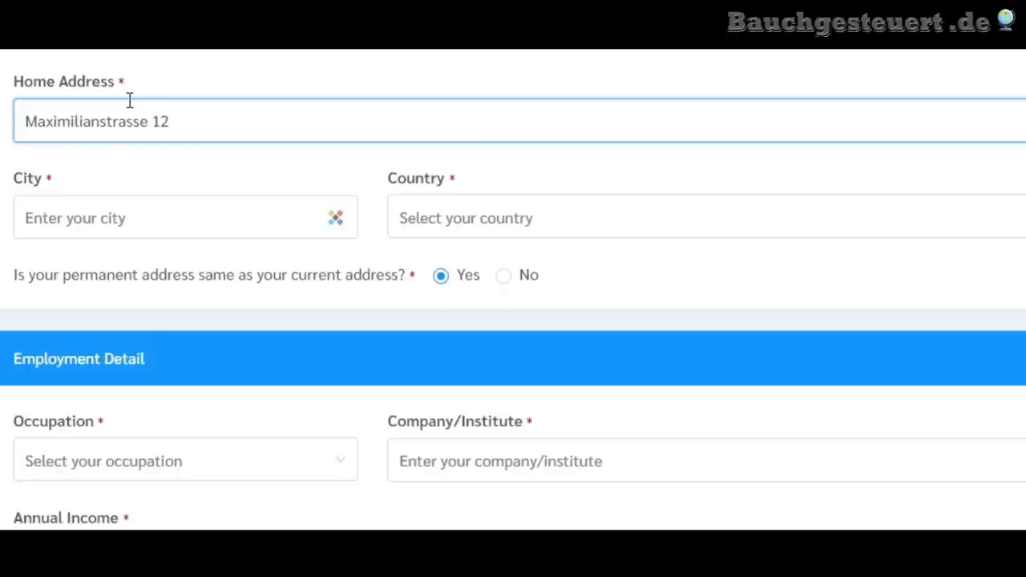
click(99, 215)
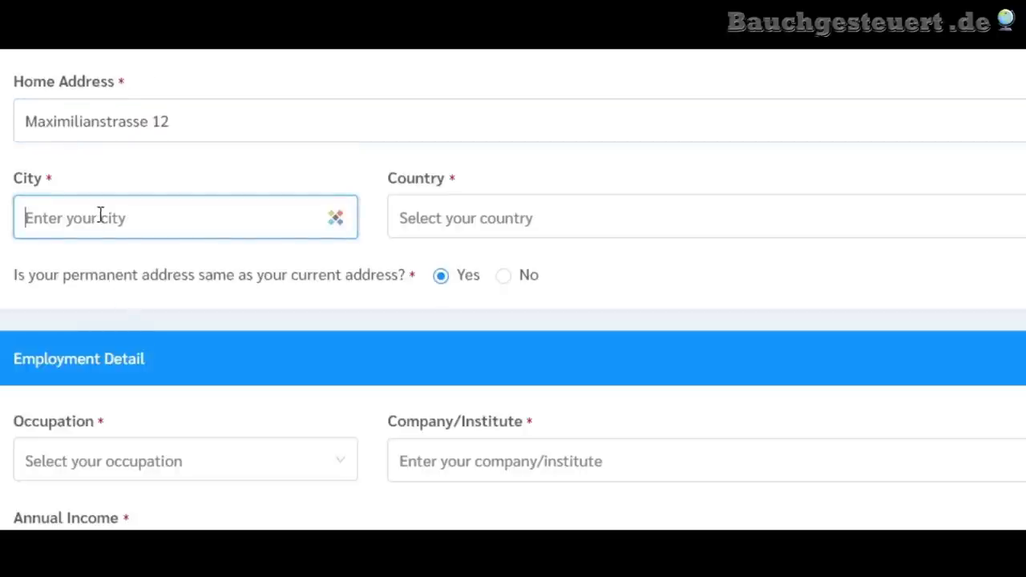
text(Koln)
key(Tab)
click(577, 225)
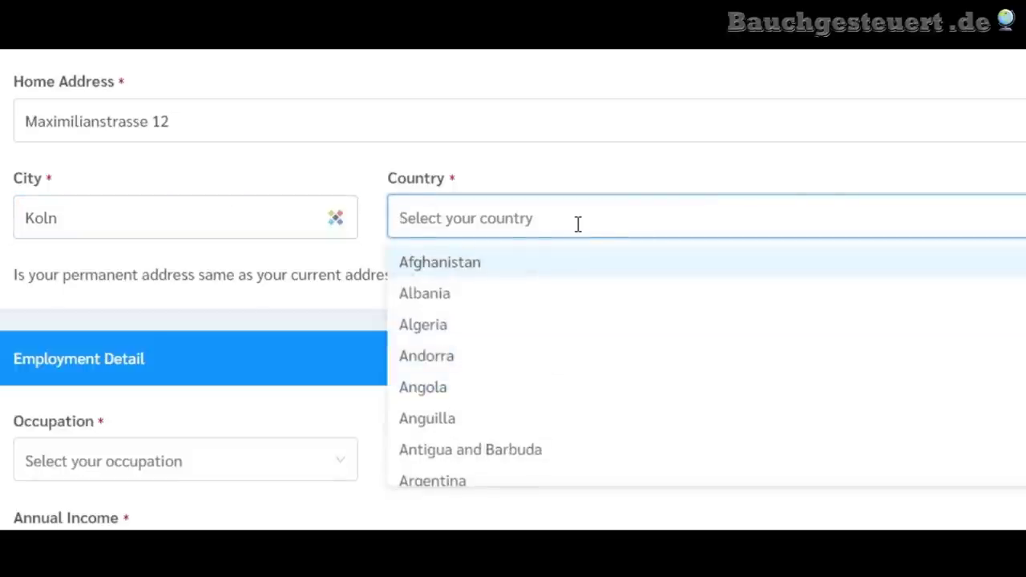
text(germ)
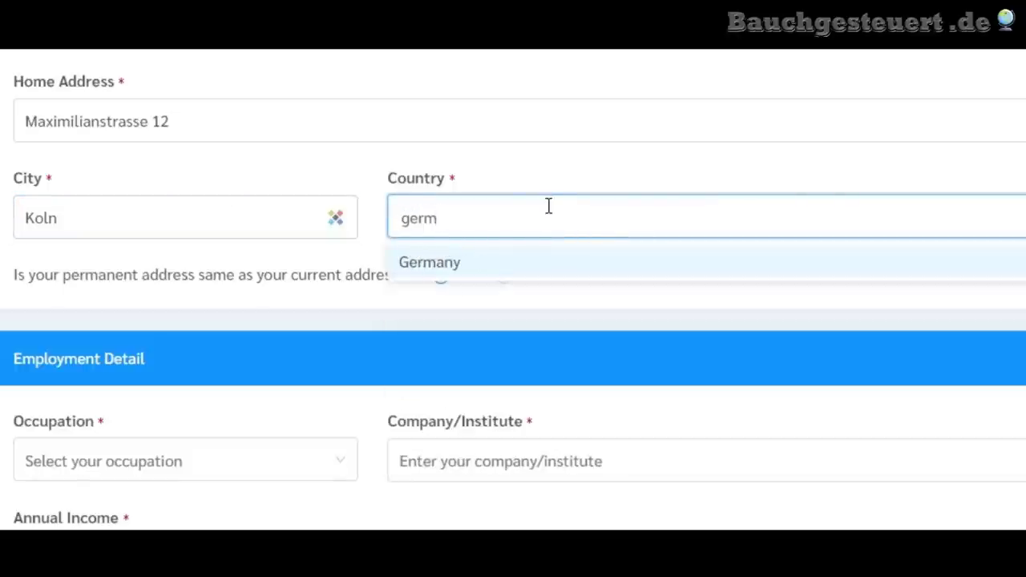
click(430, 267)
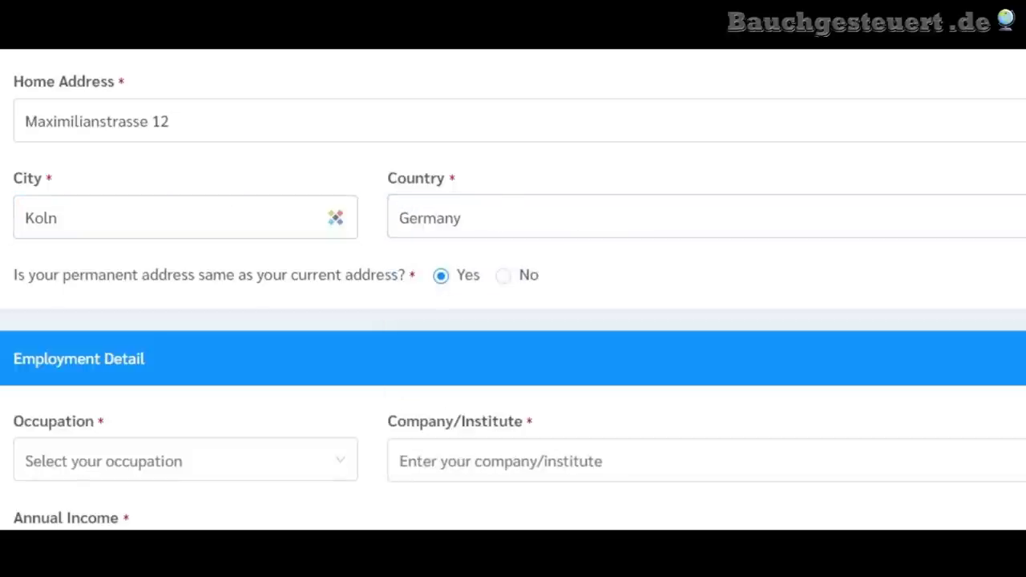
scroll(513, 289, down, 1)
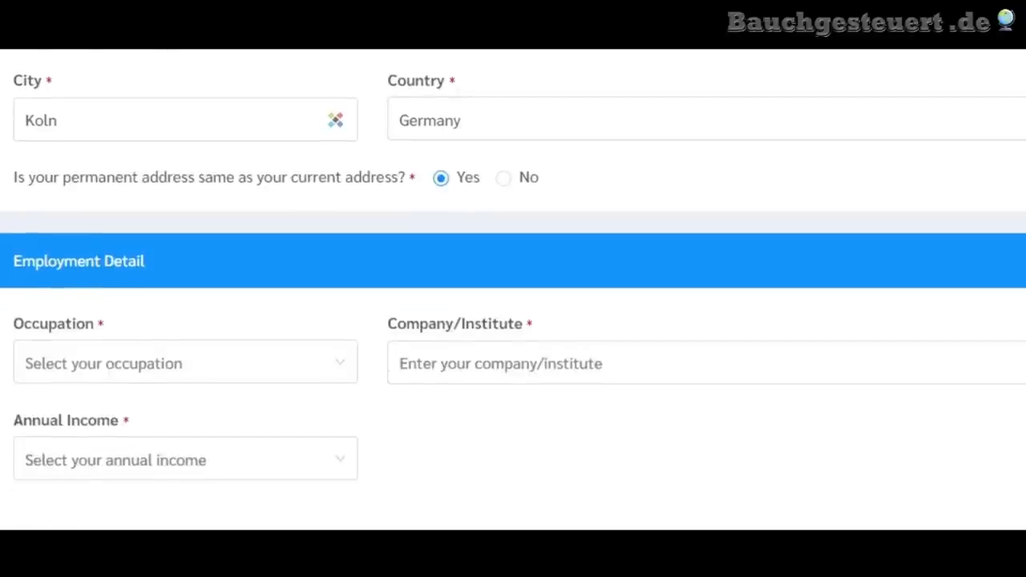
drag(98, 178, 236, 175)
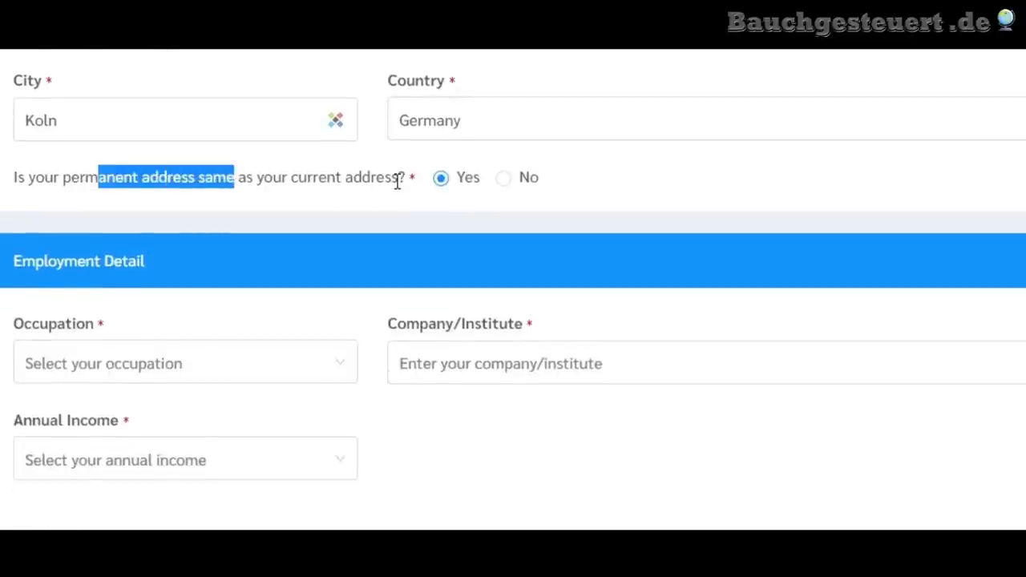
scroll(361, 212, up, 1)
click(141, 282)
drag(60, 275, 198, 278)
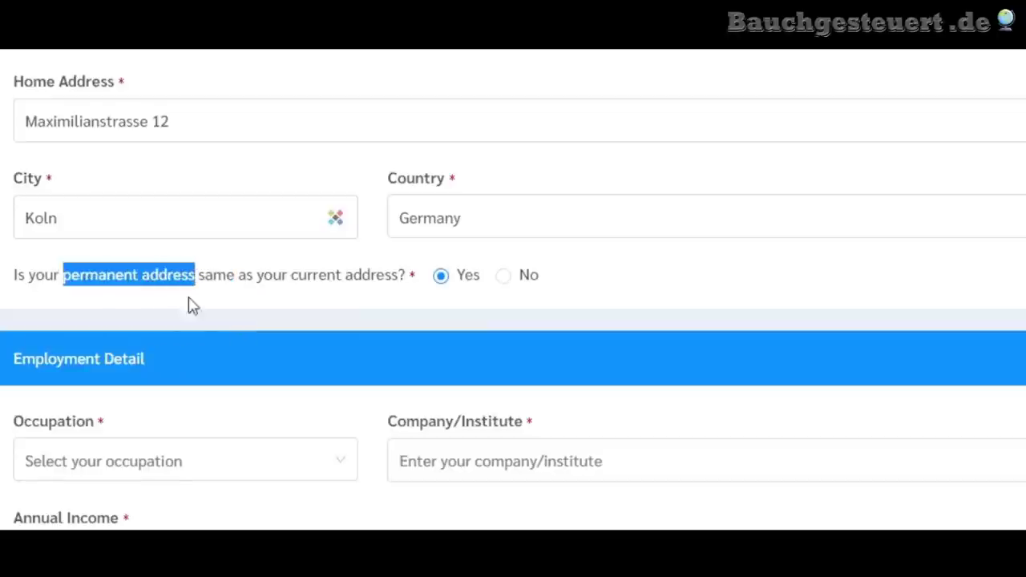
drag(290, 276, 396, 287)
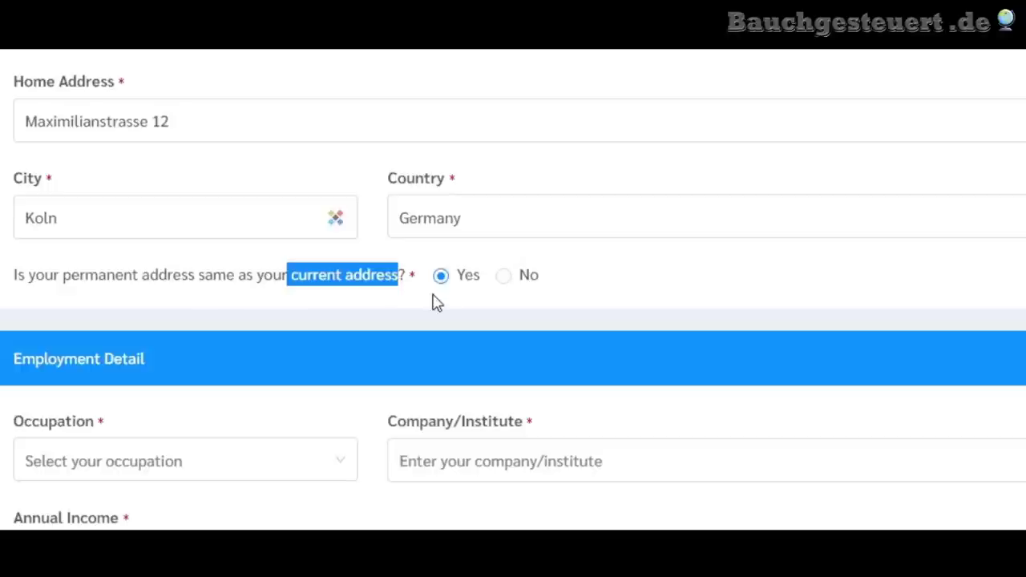
click(505, 276)
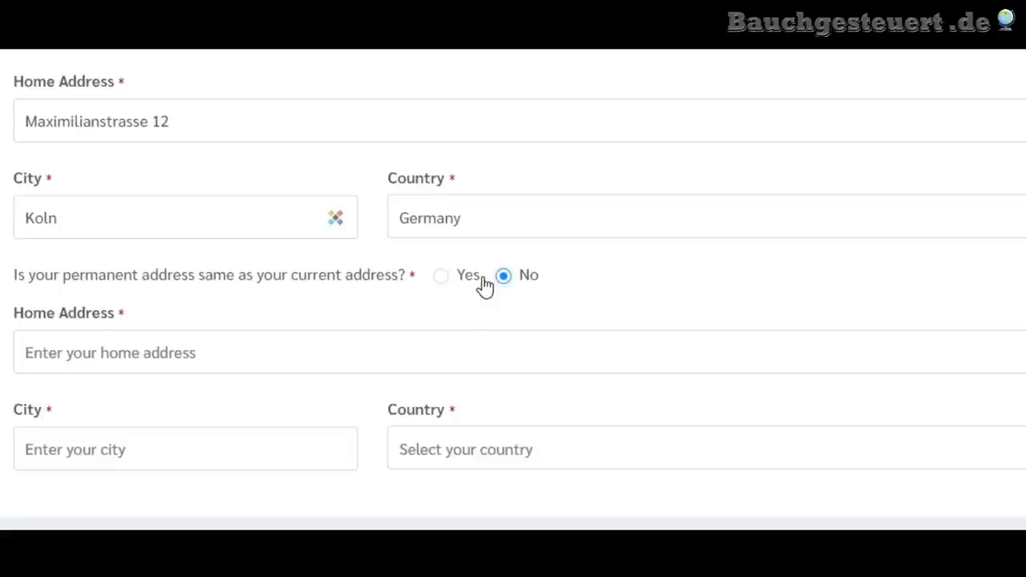
drag(16, 87, 120, 101)
drag(21, 320, 120, 332)
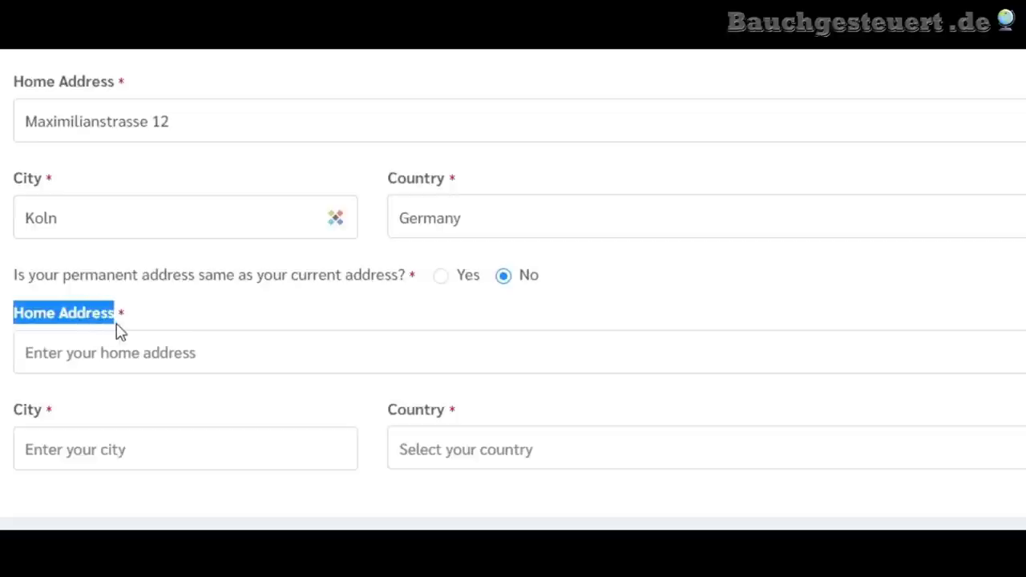
click(22, 85)
drag(22, 86, 164, 80)
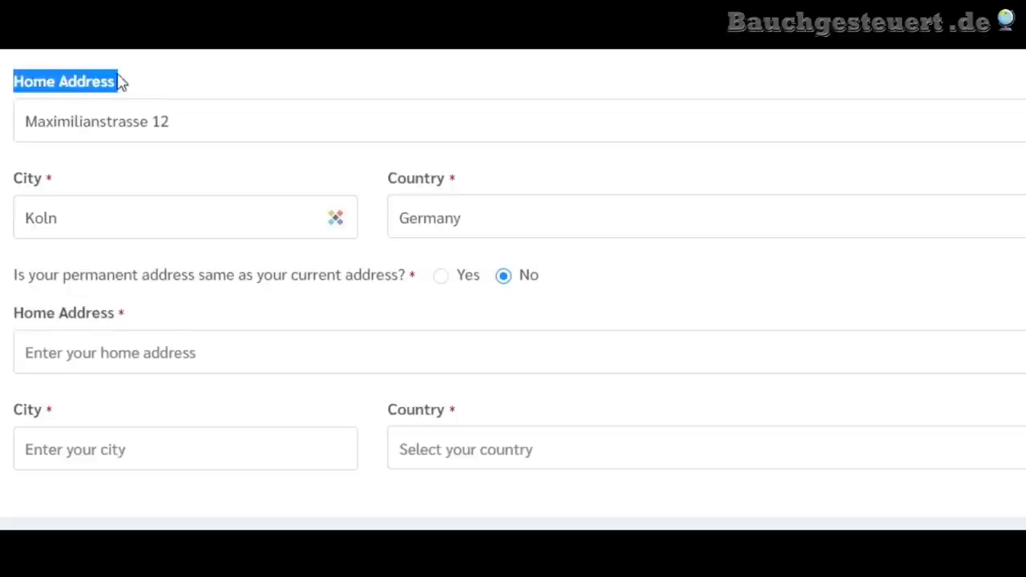
drag(19, 320, 120, 315)
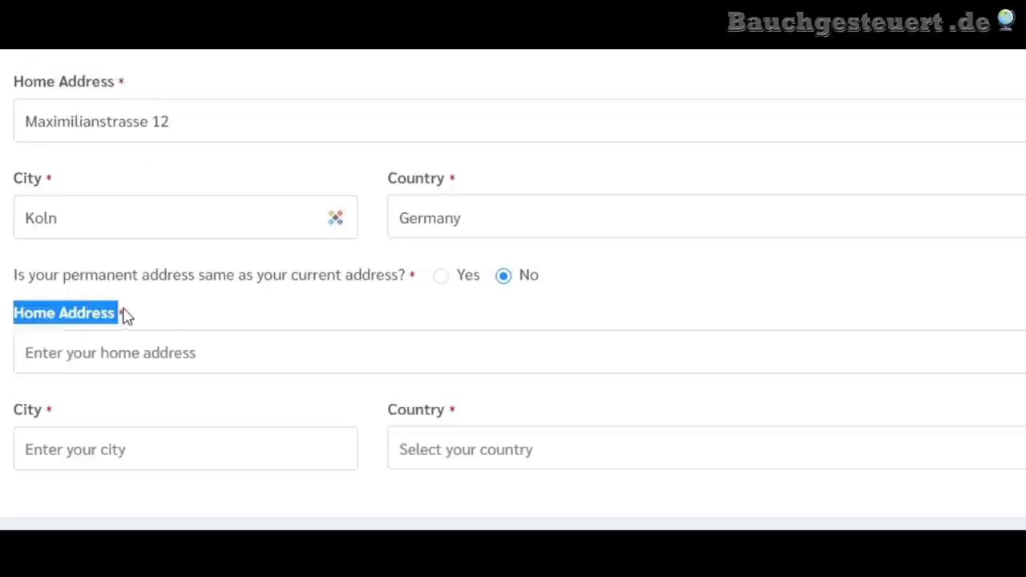
click(188, 317)
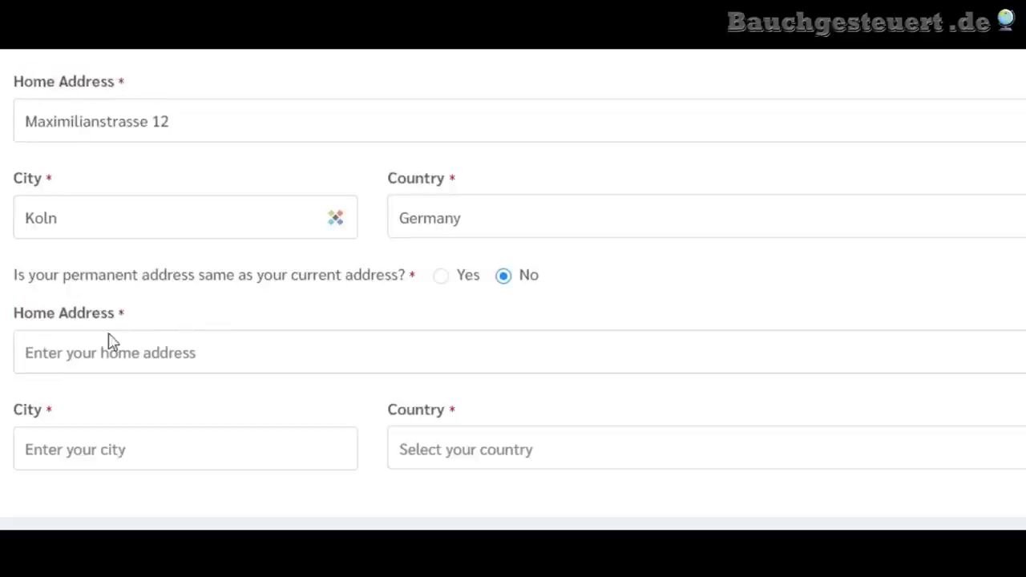
click(442, 280)
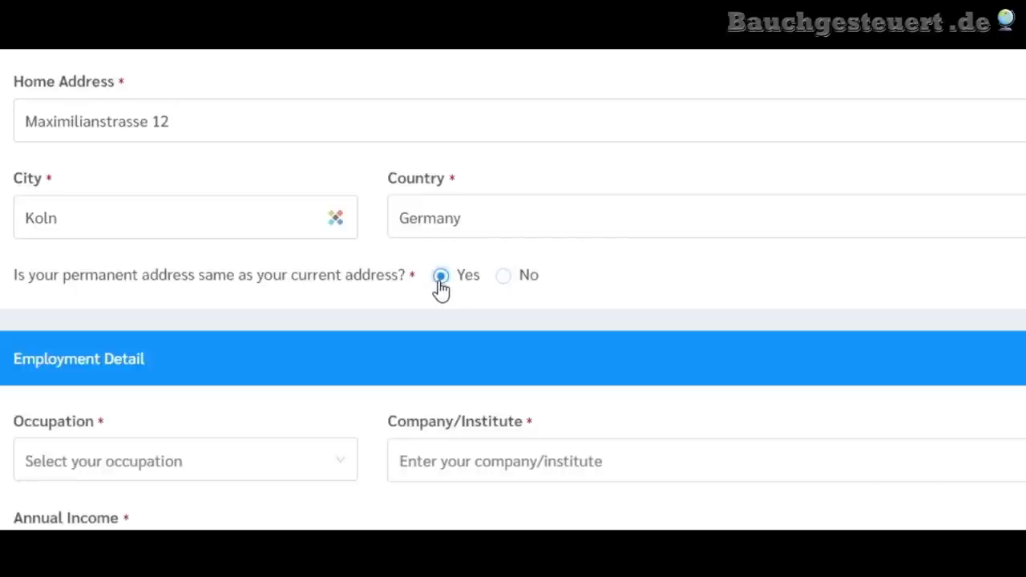
scroll(442, 289, down, 3)
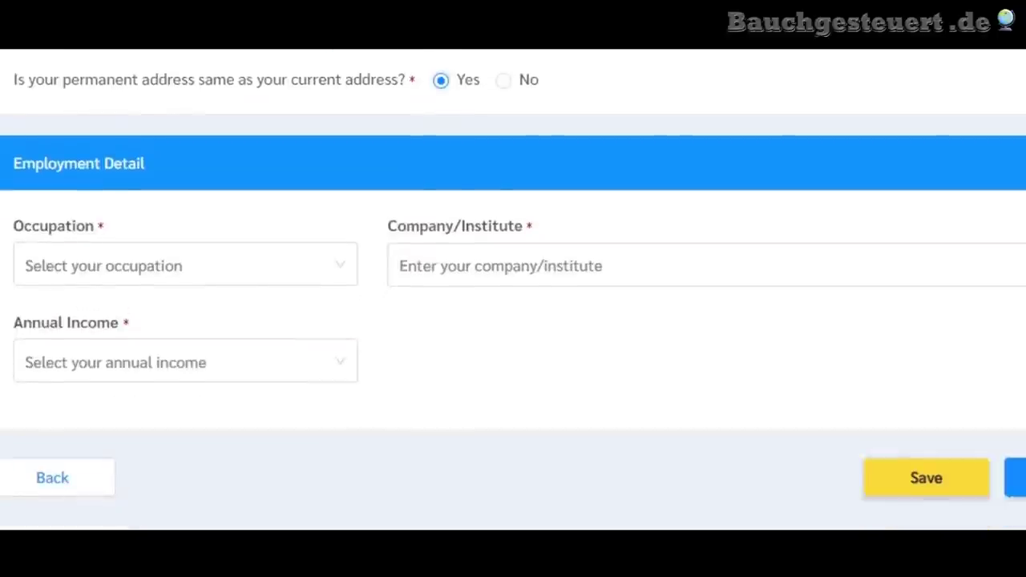
- Choose Freelance occupation and 20,000 - 40,000 US$ annual income, then proceed to Travel Information
click(222, 264)
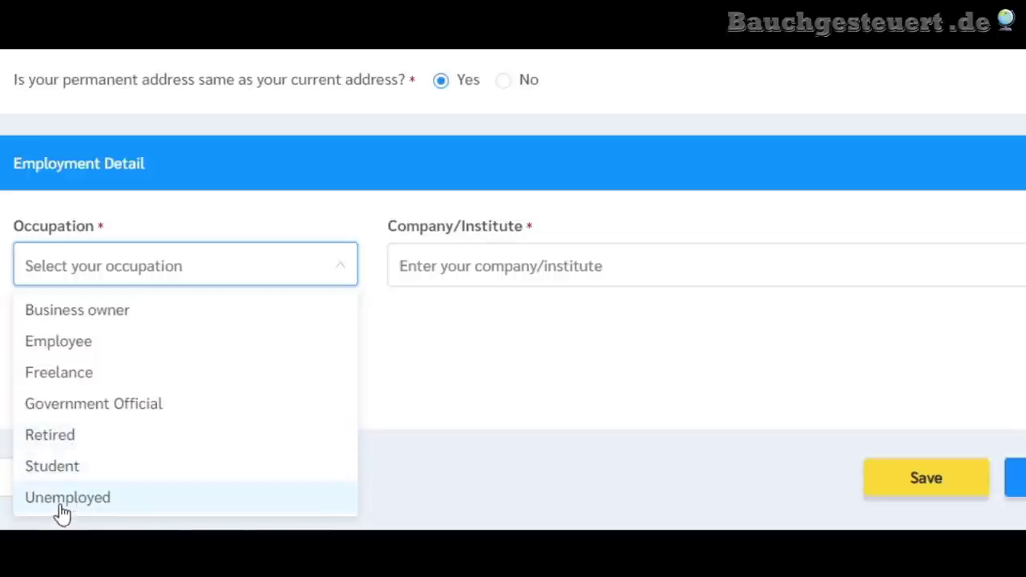
click(88, 383)
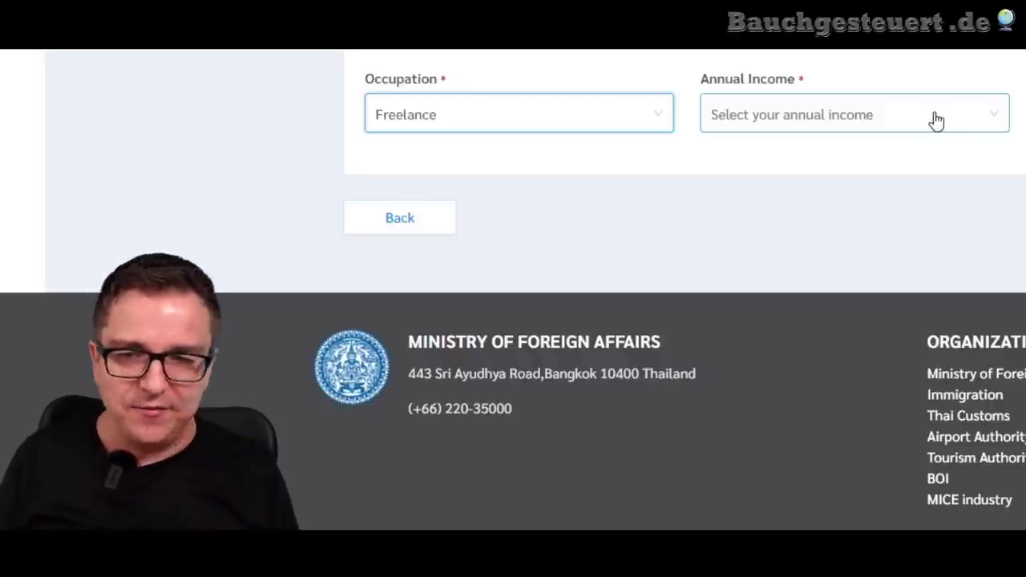
click(936, 120)
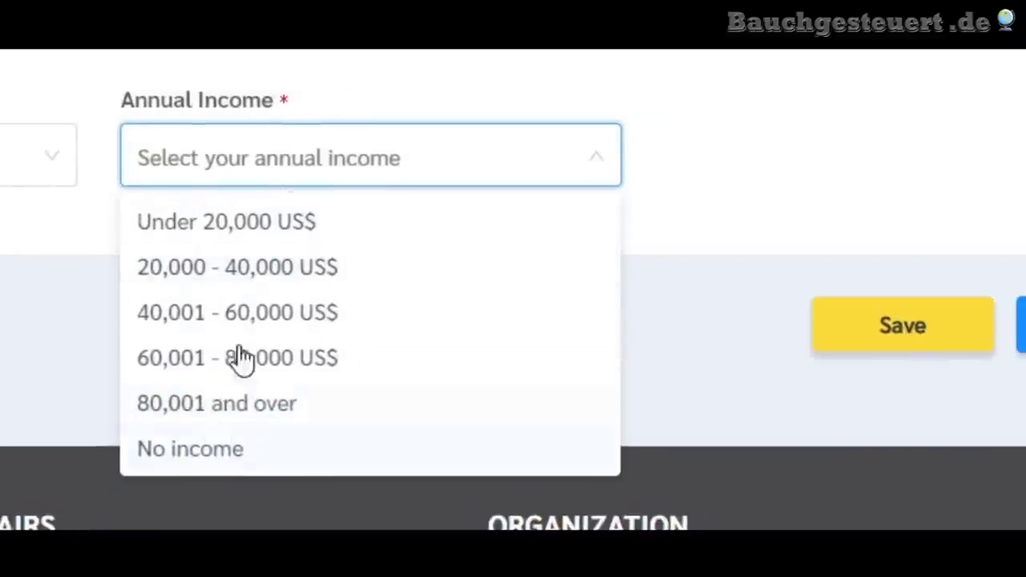
click(289, 269)
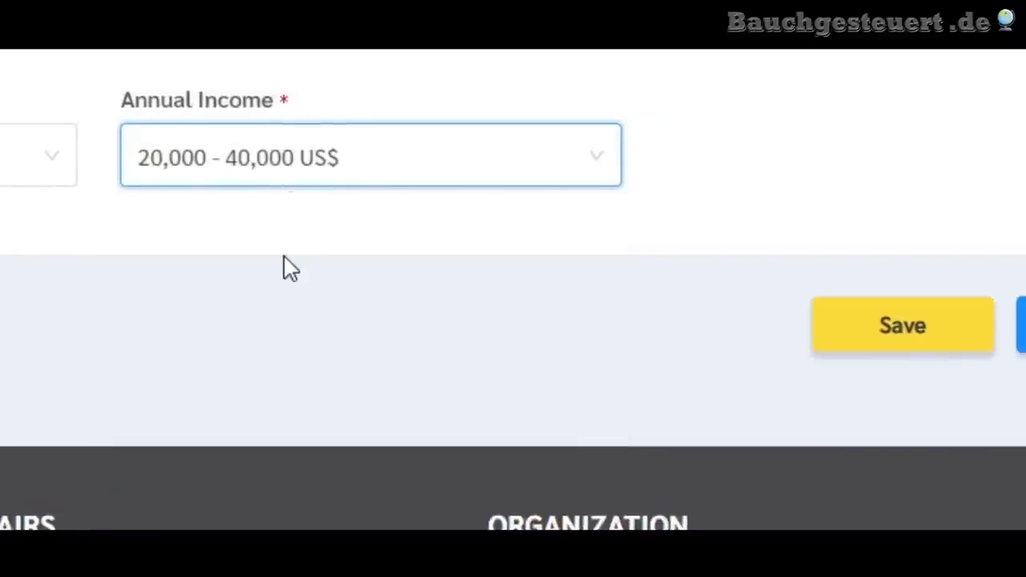
click(288, 261)
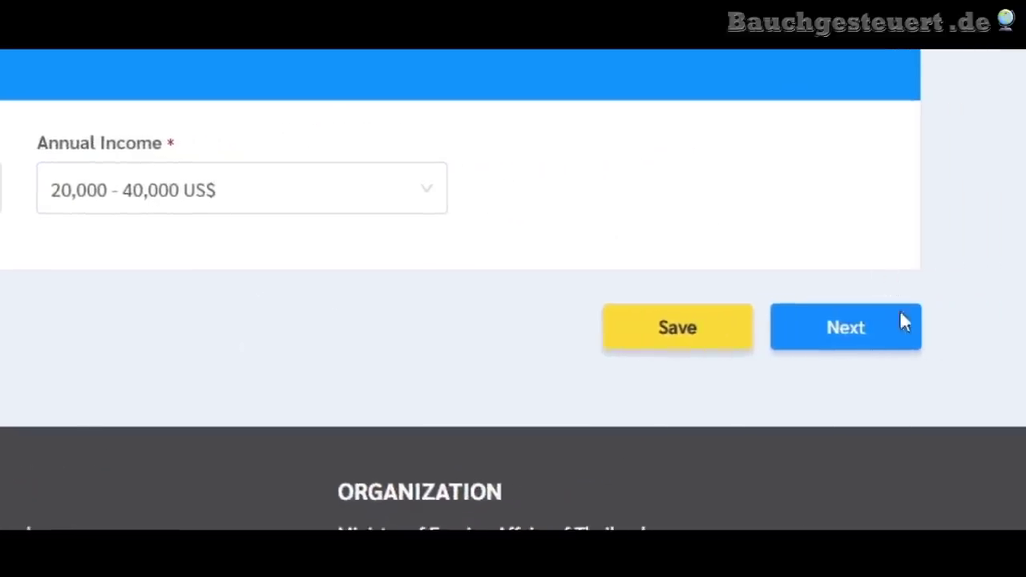
click(1018, 344)
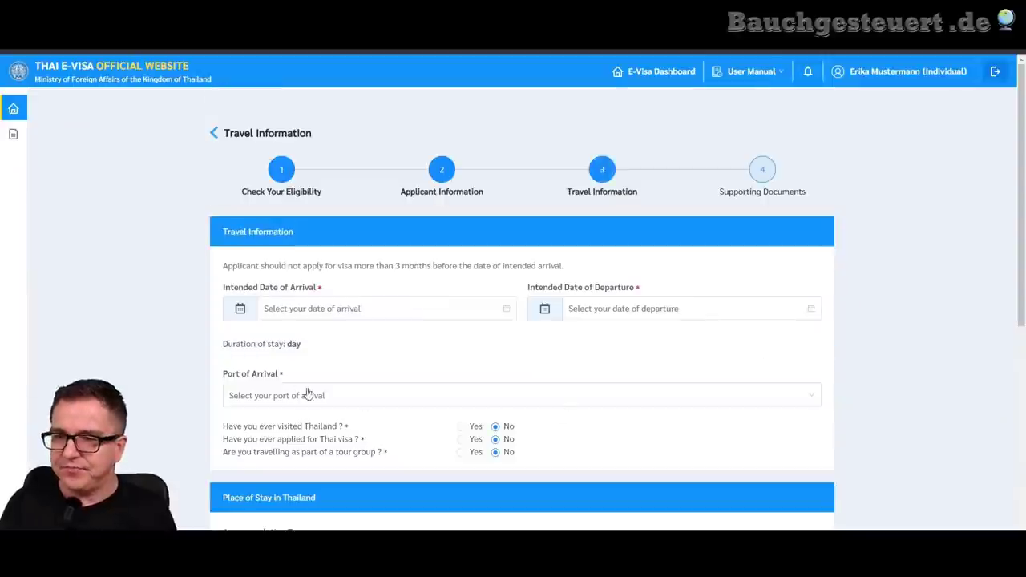
- Set the intended arrival date to 15 Dec 2021
scroll(168, 351, down, 1)
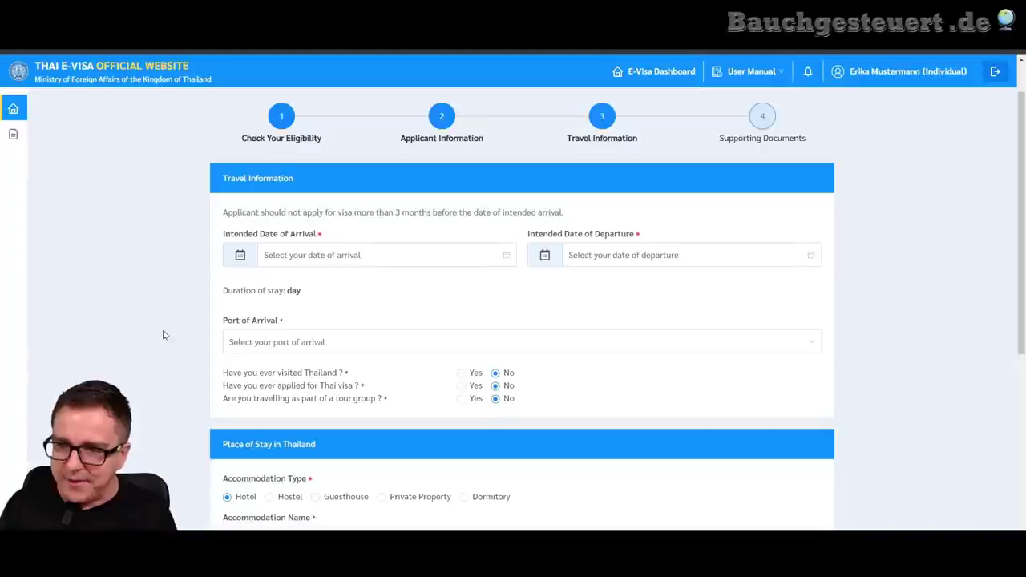
scroll(173, 317, down, 1)
scroll(177, 316, up, 1)
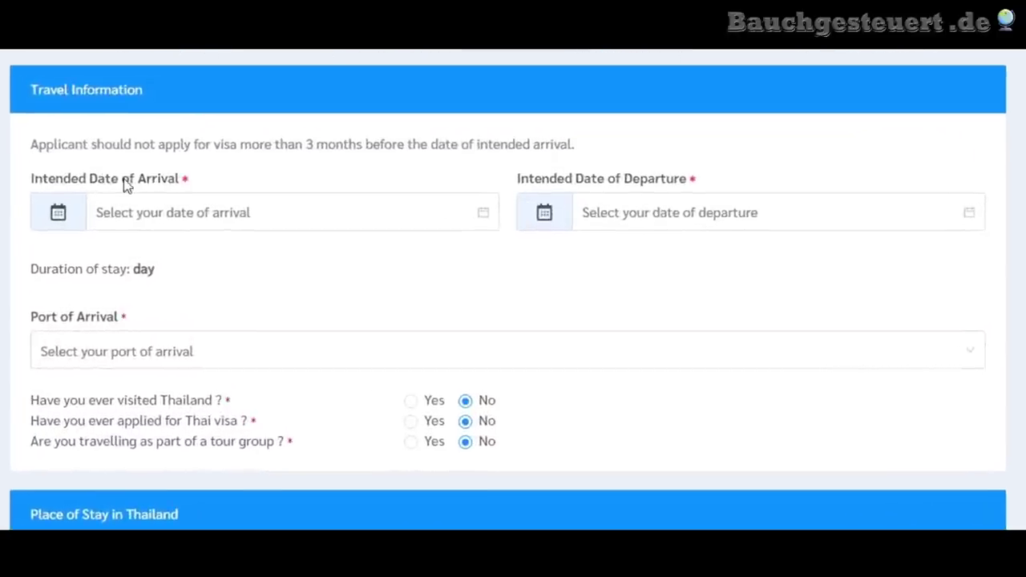
click(149, 215)
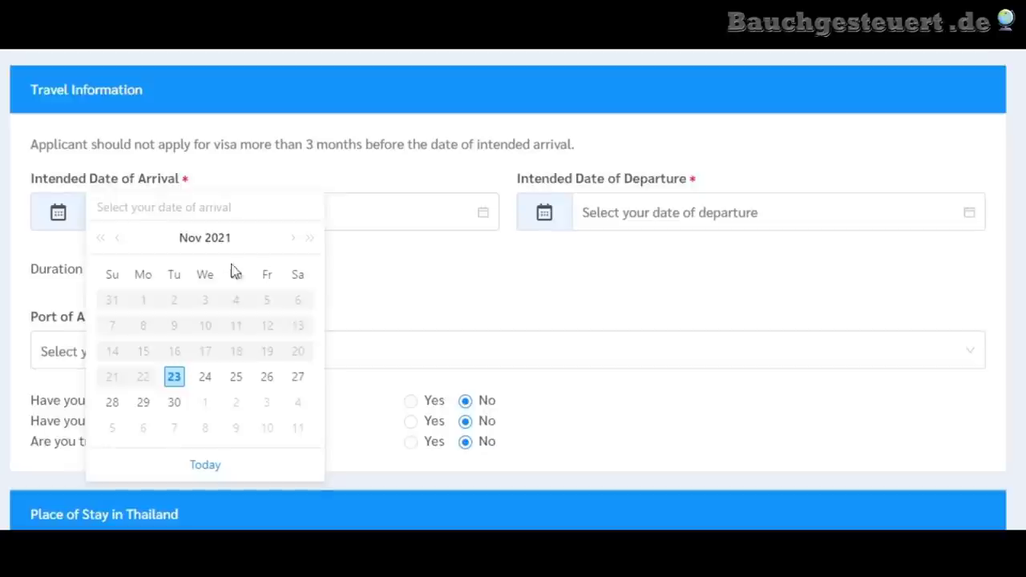
click(294, 238)
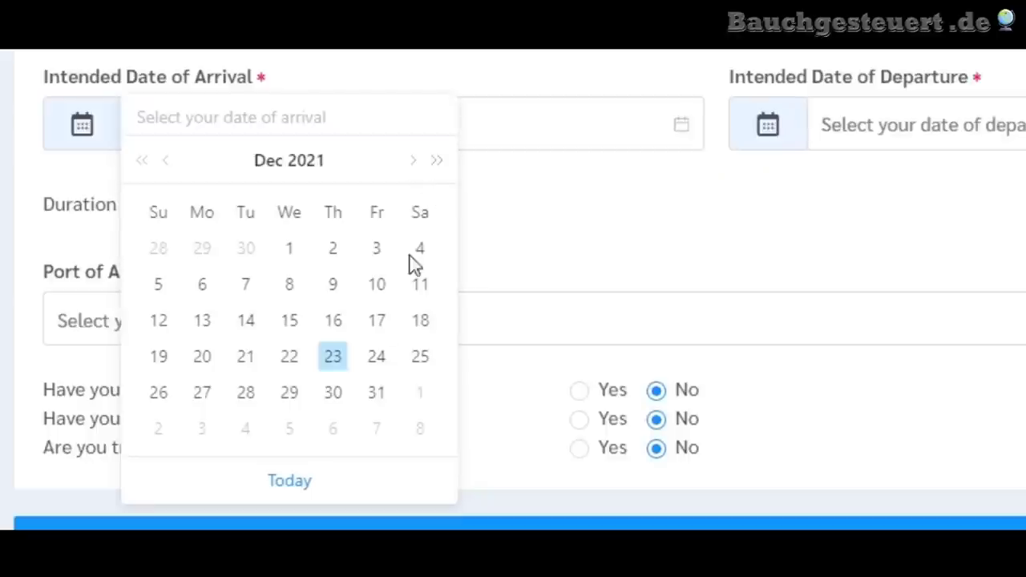
click(290, 323)
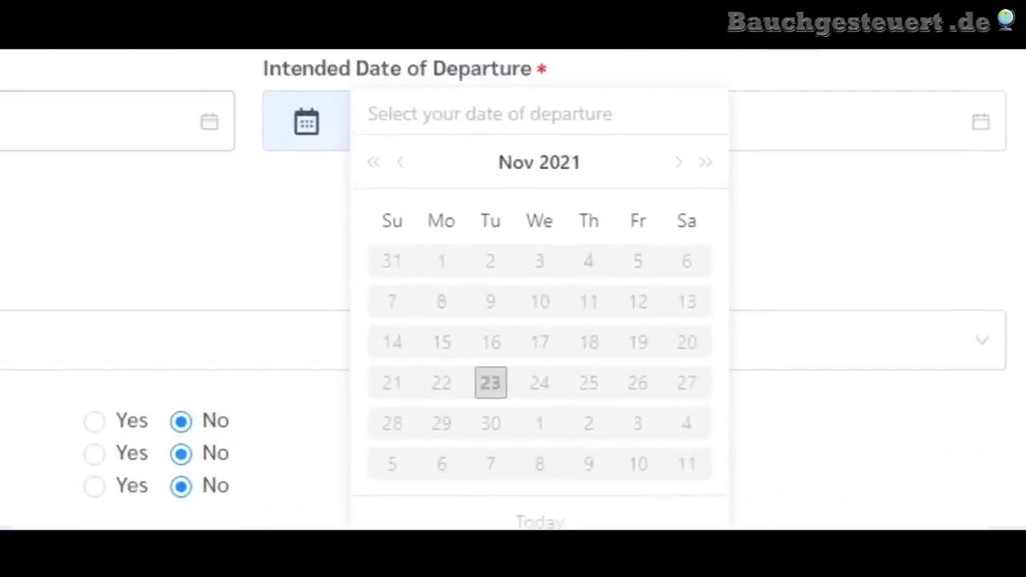
- Set the departure date to 10 Feb 2022, giving a 58-day stay
click(679, 162)
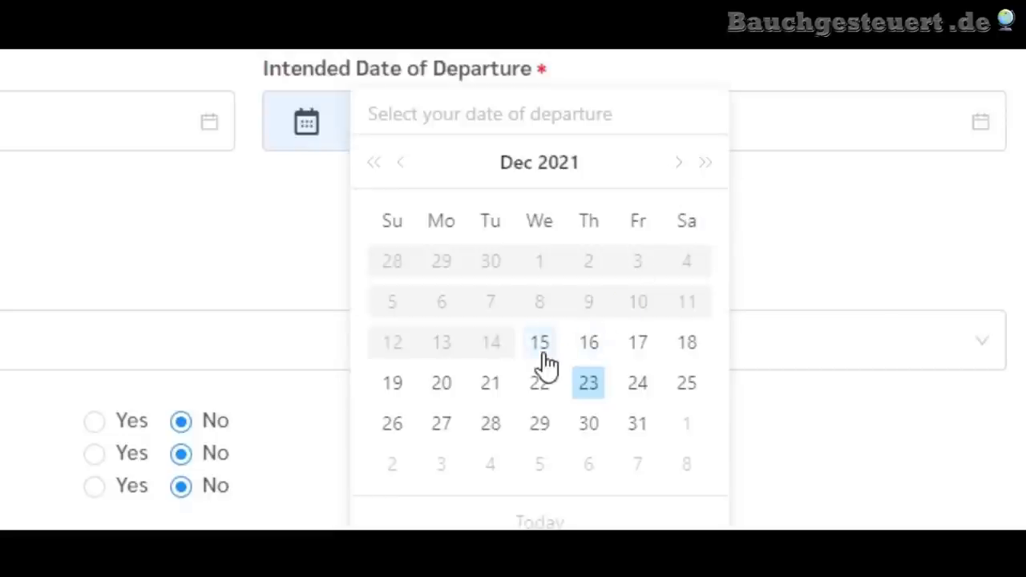
click(680, 164)
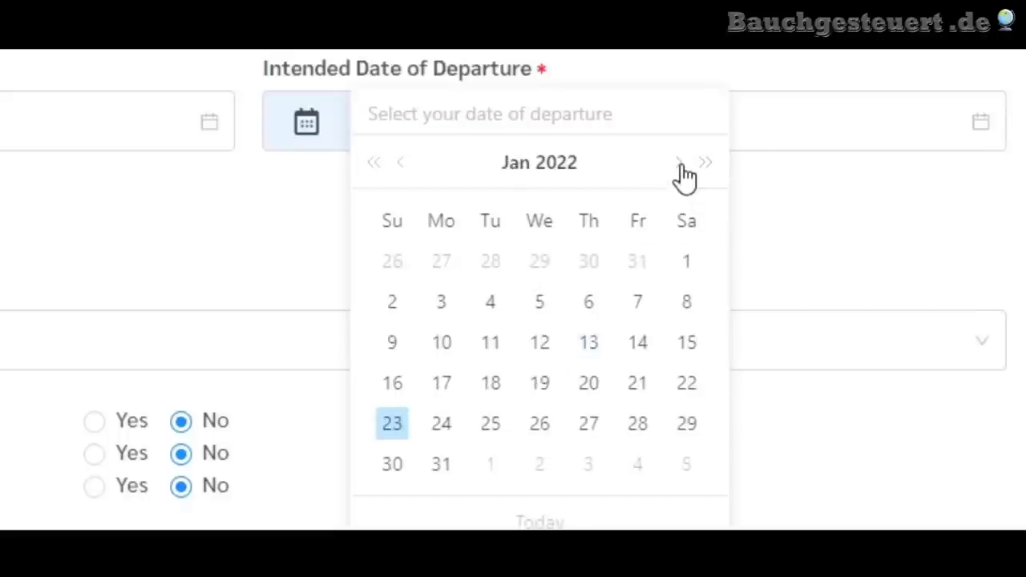
click(680, 166)
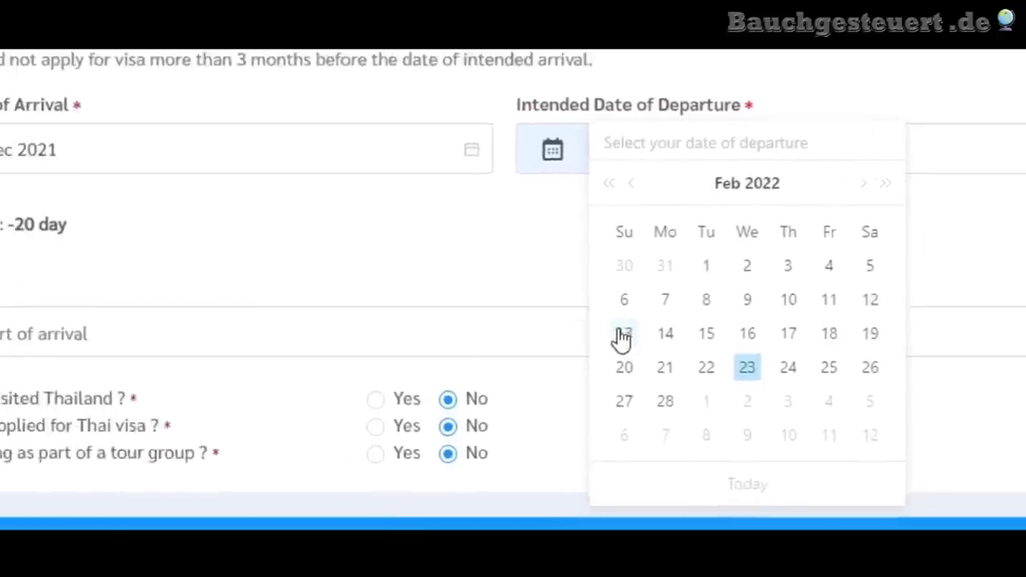
click(624, 335)
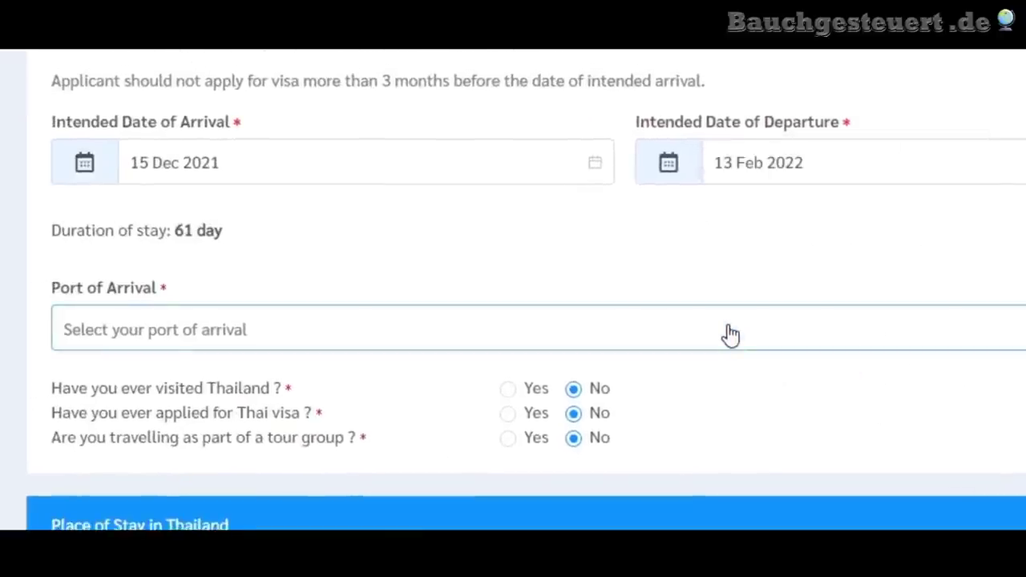
click(806, 157)
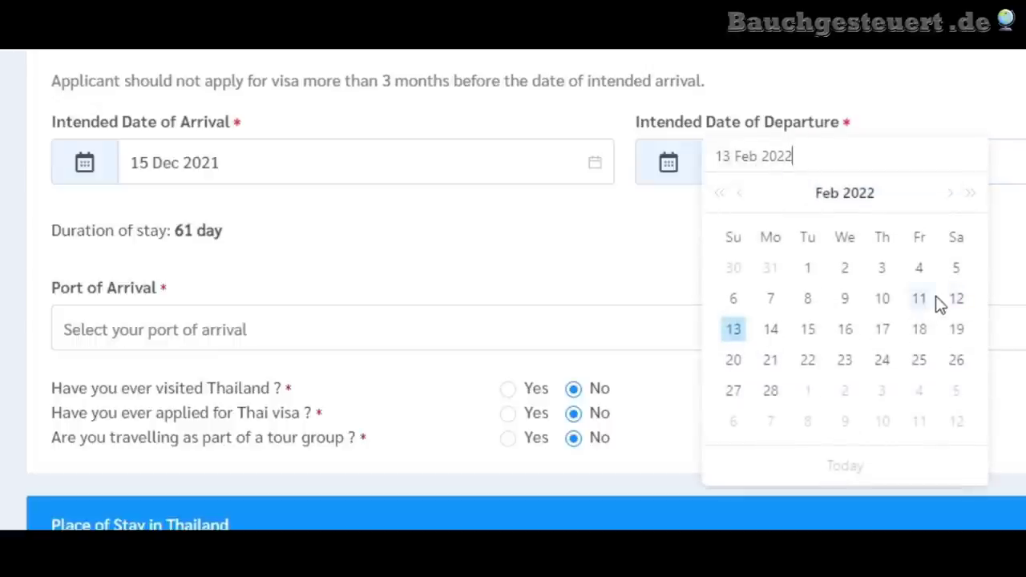
click(881, 302)
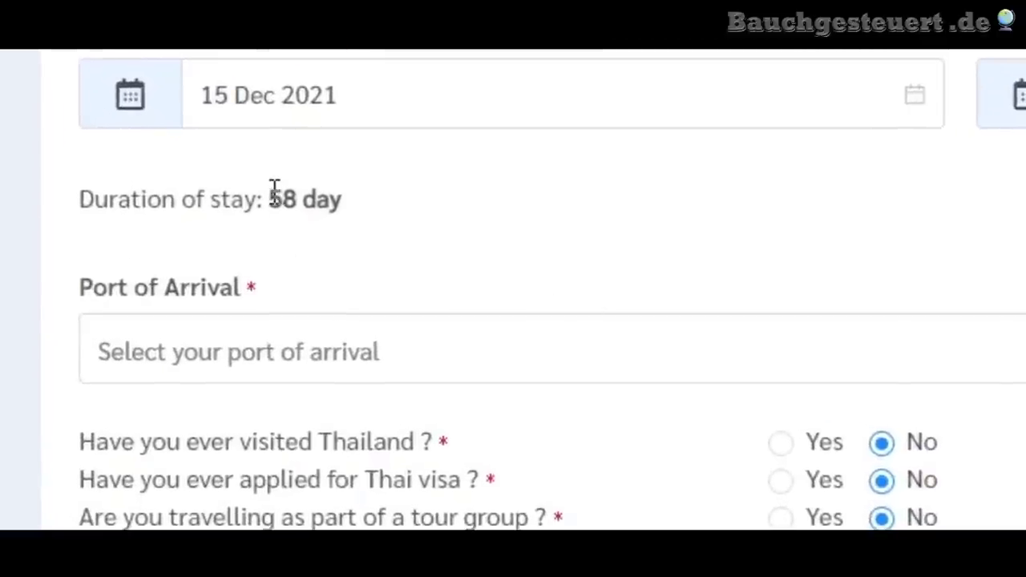
drag(272, 192, 389, 205)
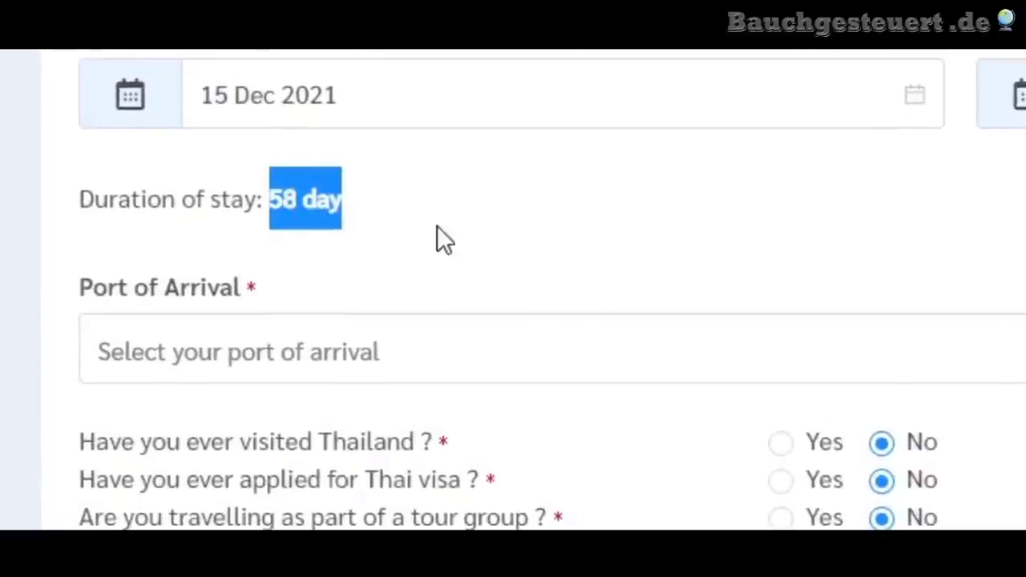
click(467, 192)
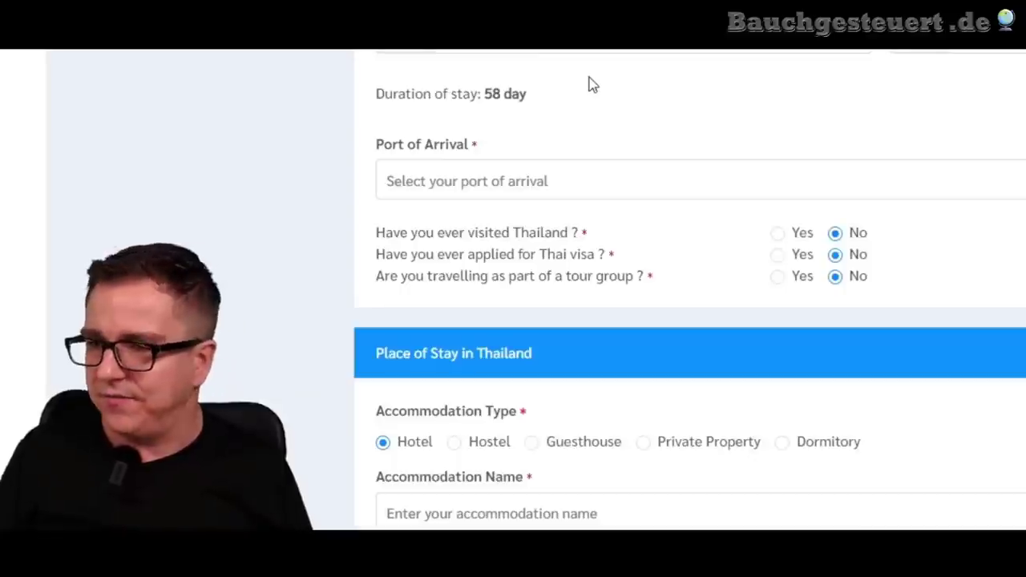
- Answer Yes to having visited Thailand, keeping No for prior Thai visa and tour group
scroll(586, 91, down, 3)
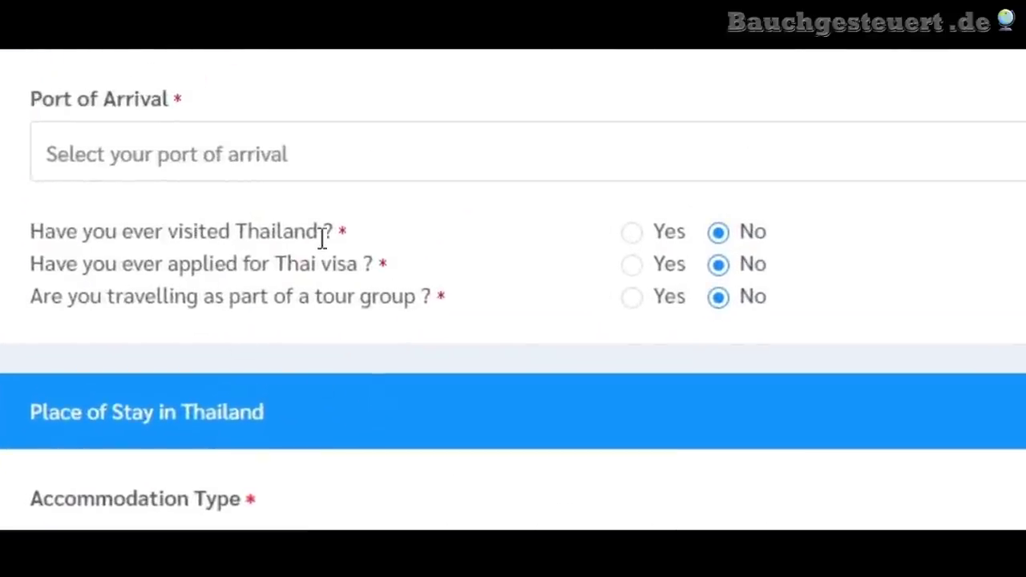
click(632, 234)
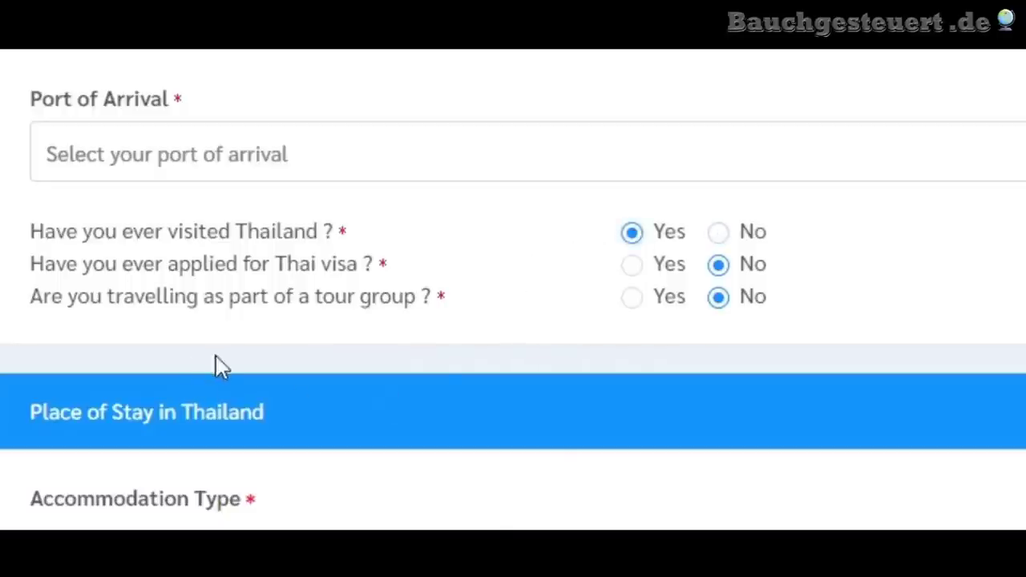
drag(278, 264, 434, 258)
click(434, 258)
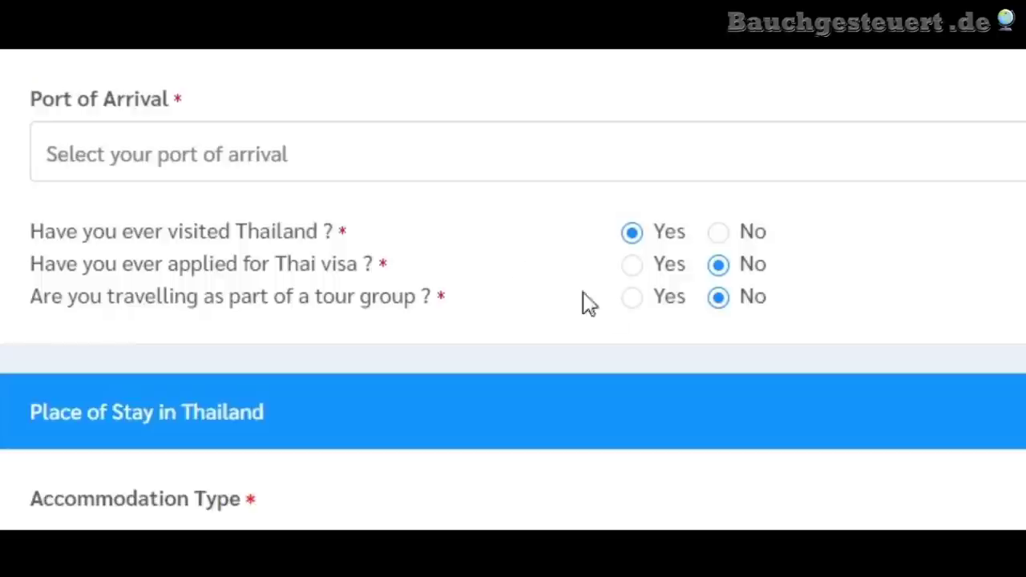
click(717, 265)
drag(260, 298, 425, 299)
click(475, 325)
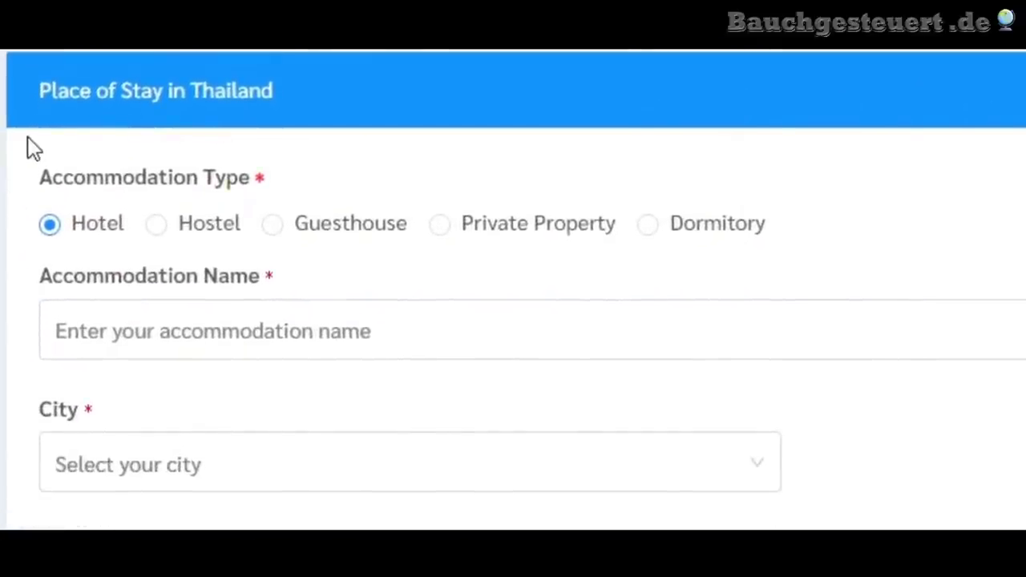
- Set the accommodation type to Hotel and enter Silver Palm as its name
click(177, 229)
click(284, 231)
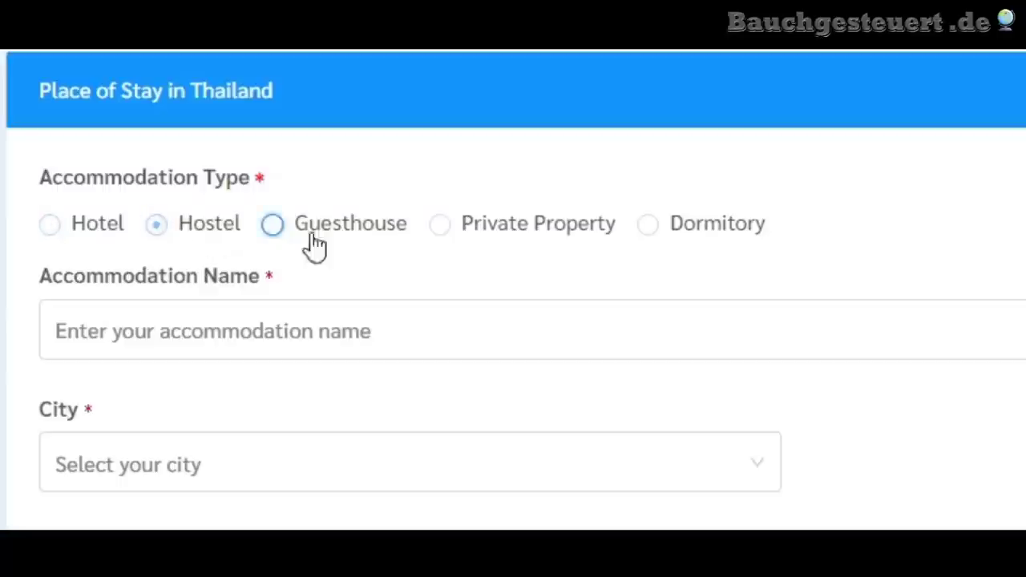
click(449, 240)
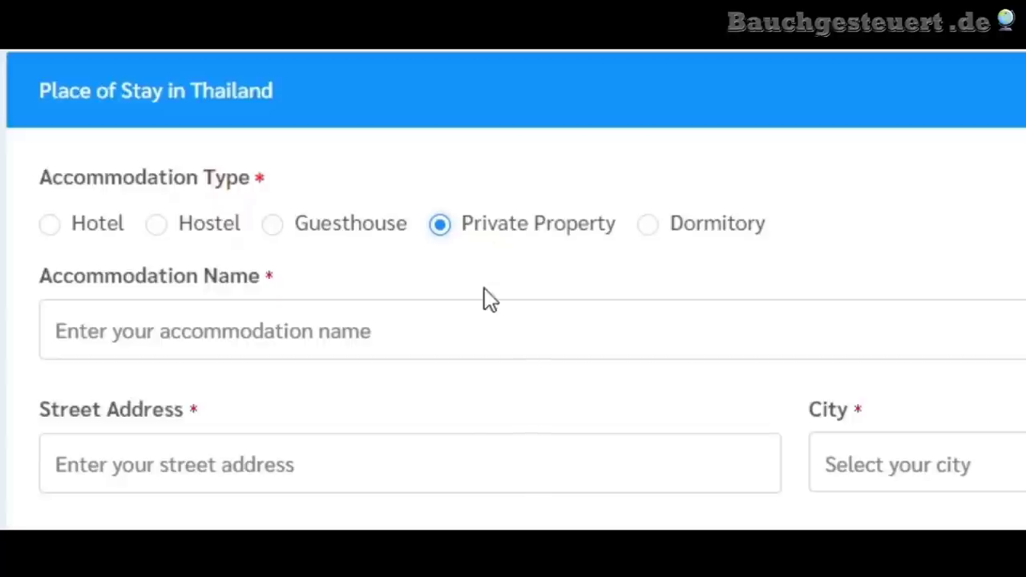
click(154, 226)
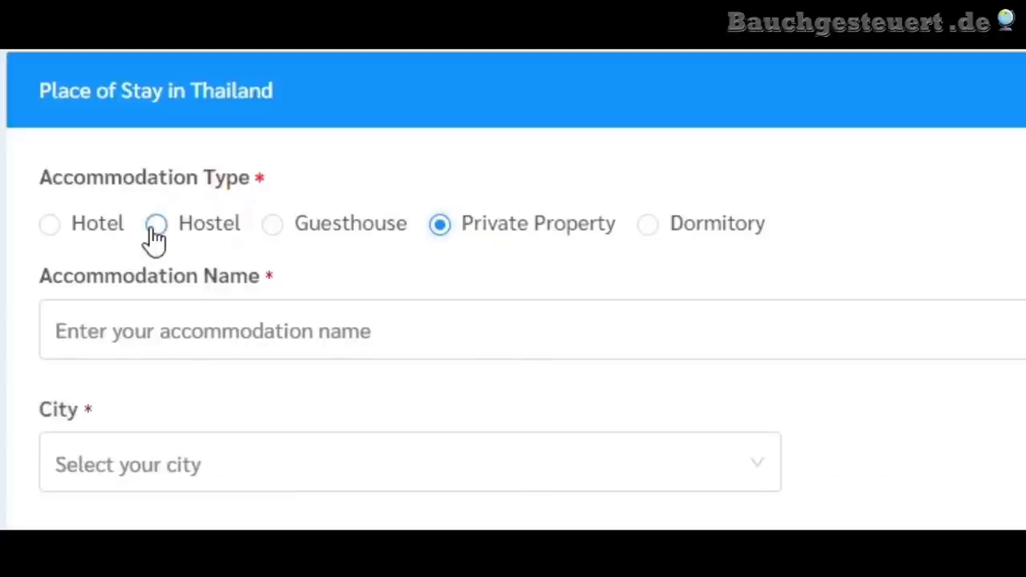
click(50, 231)
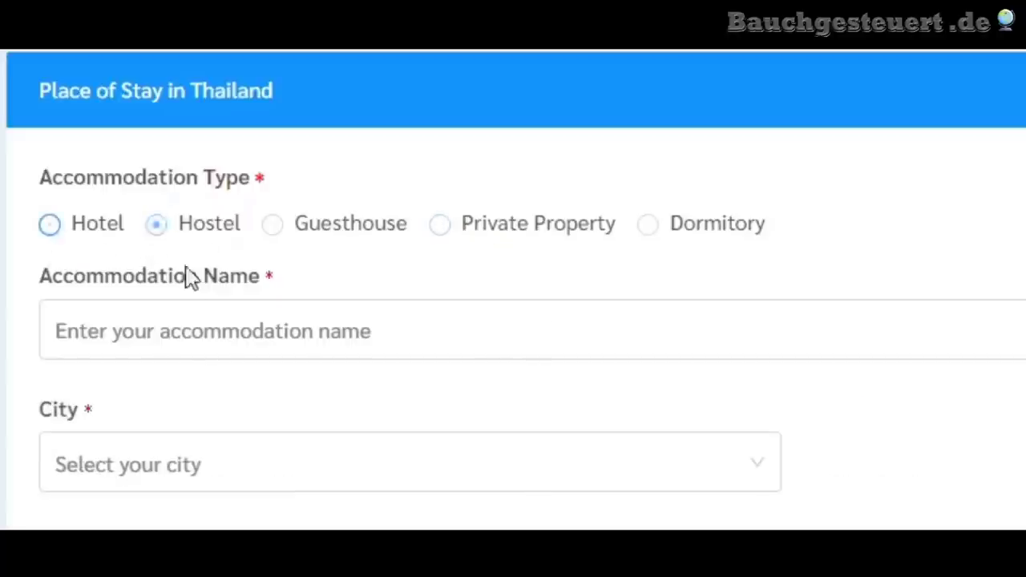
click(285, 237)
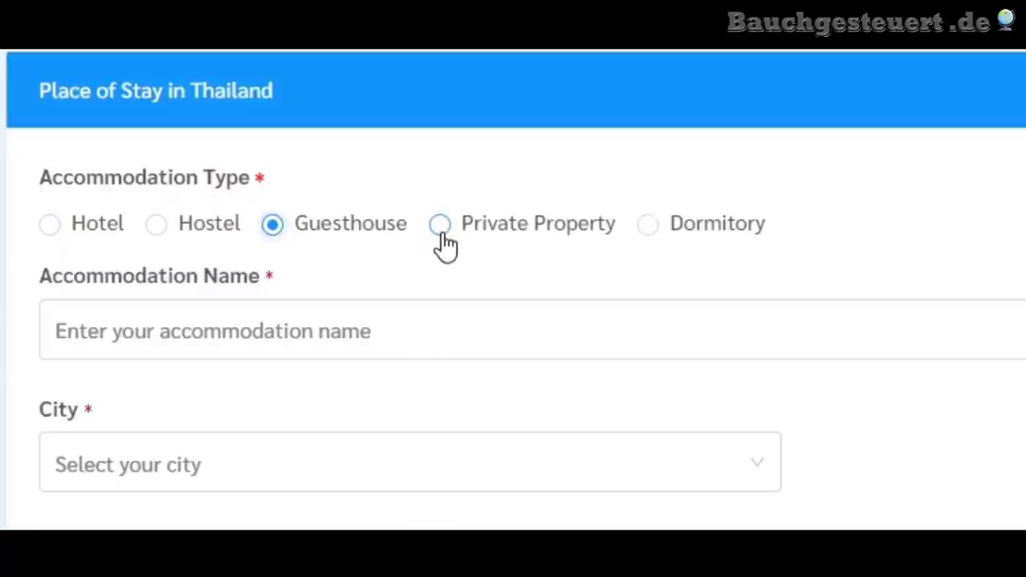
click(438, 230)
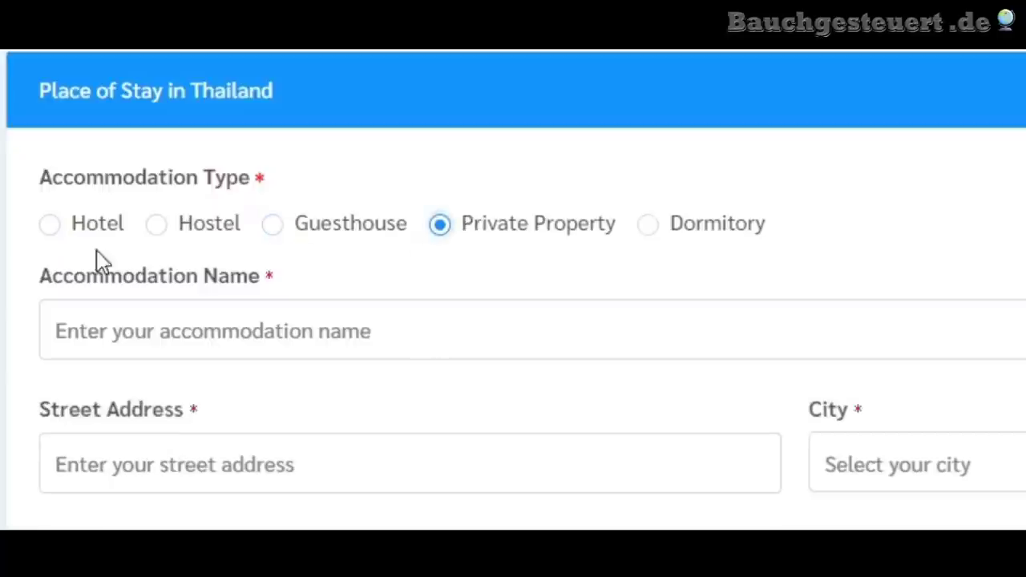
click(46, 228)
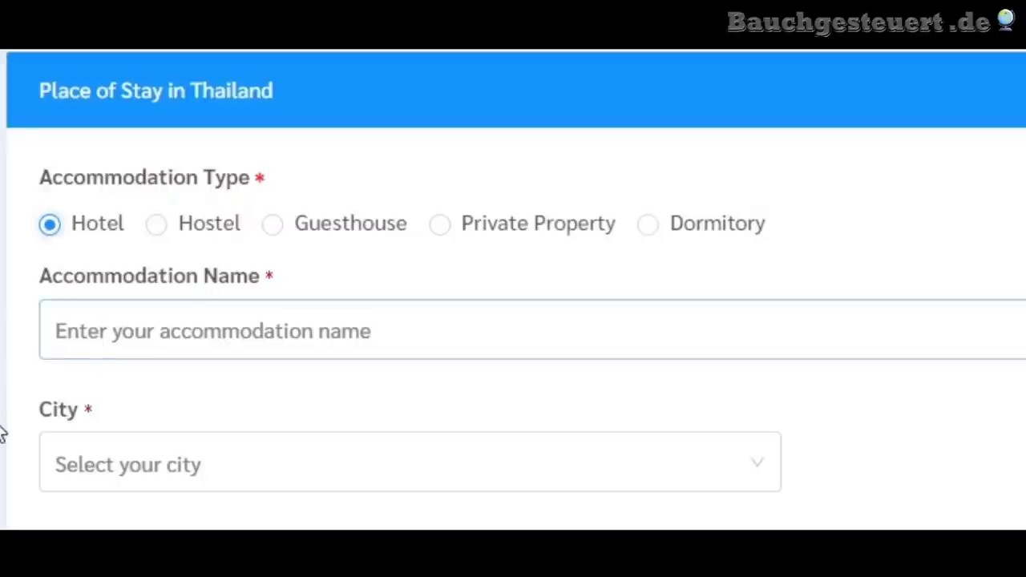
scroll(222, 259, down, 2)
click(296, 201)
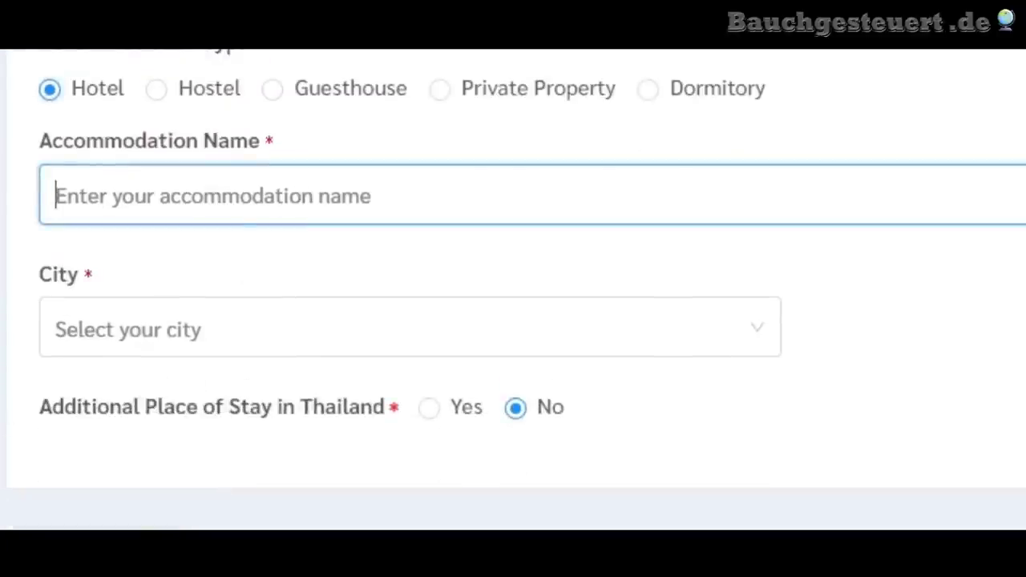
text(Silver Pal)
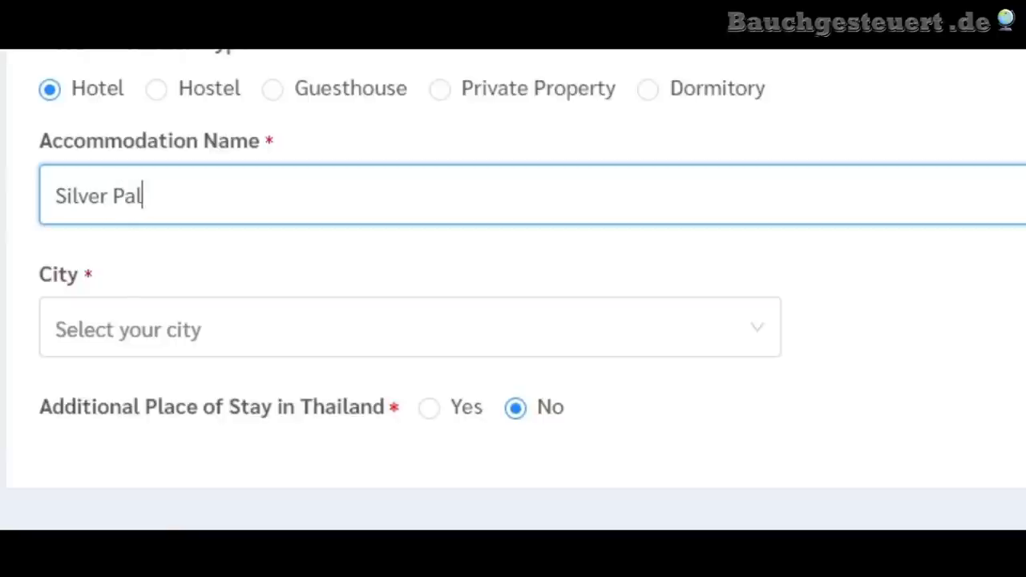
key(Tab)
- Choose Chiang Mai as the accommodation's city
scroll(513, 289, down, 3)
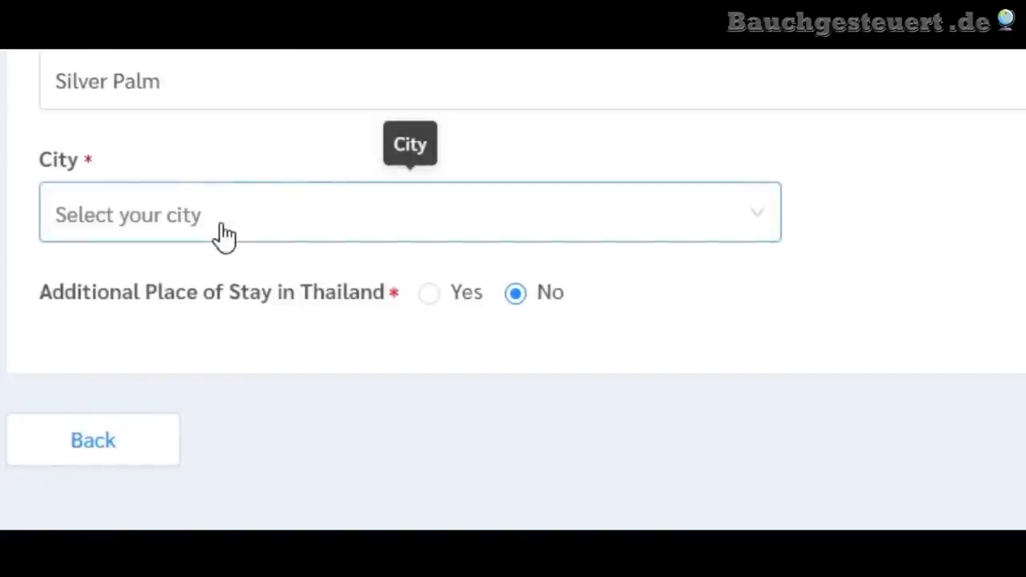
click(224, 225)
scroll(173, 424, down, 3)
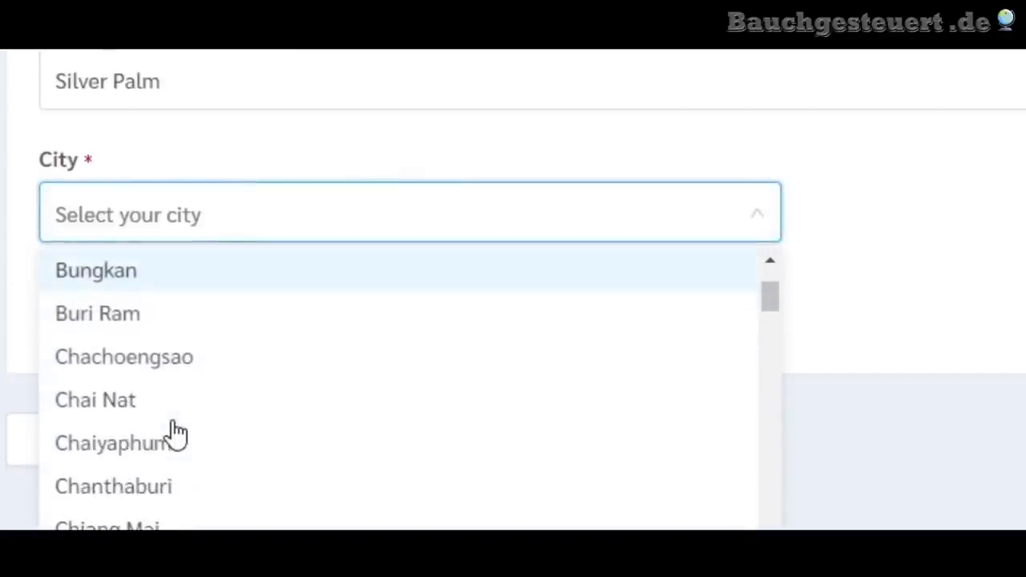
scroll(181, 408, up, 2)
scroll(176, 407, up, 2)
scroll(172, 401, down, 3)
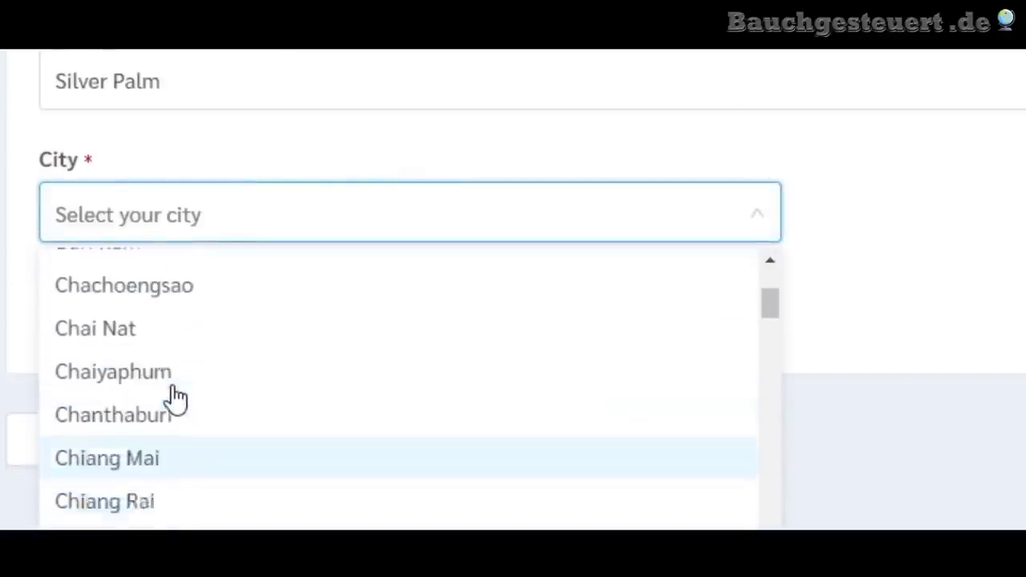
scroll(144, 361, up, 2)
scroll(132, 353, down, 3)
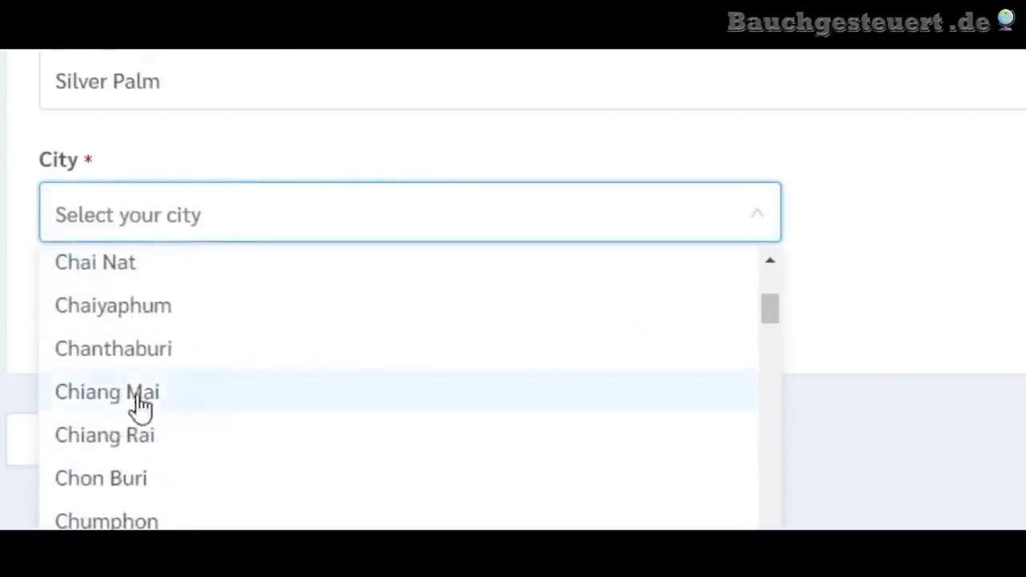
click(143, 393)
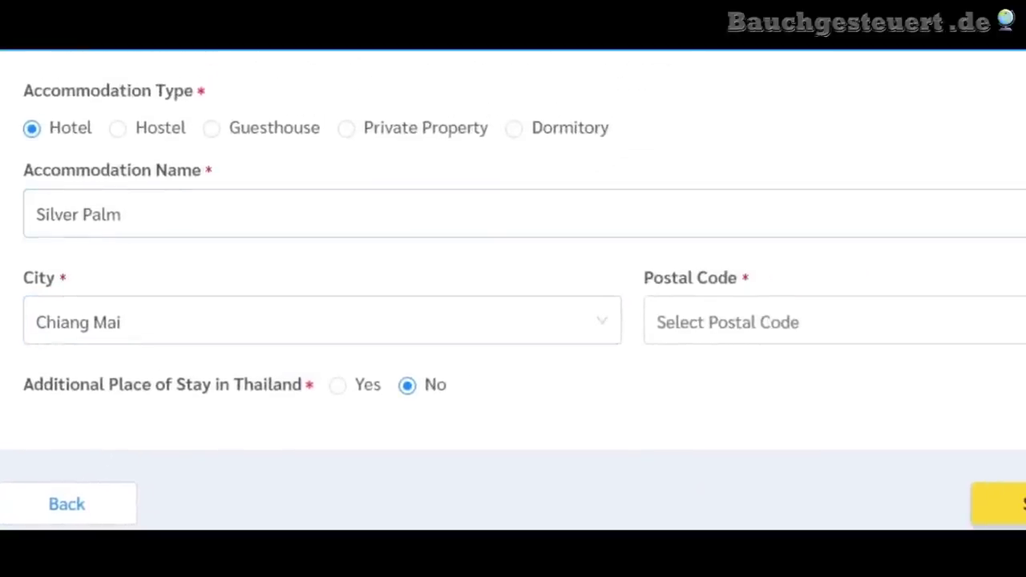
click(68, 341)
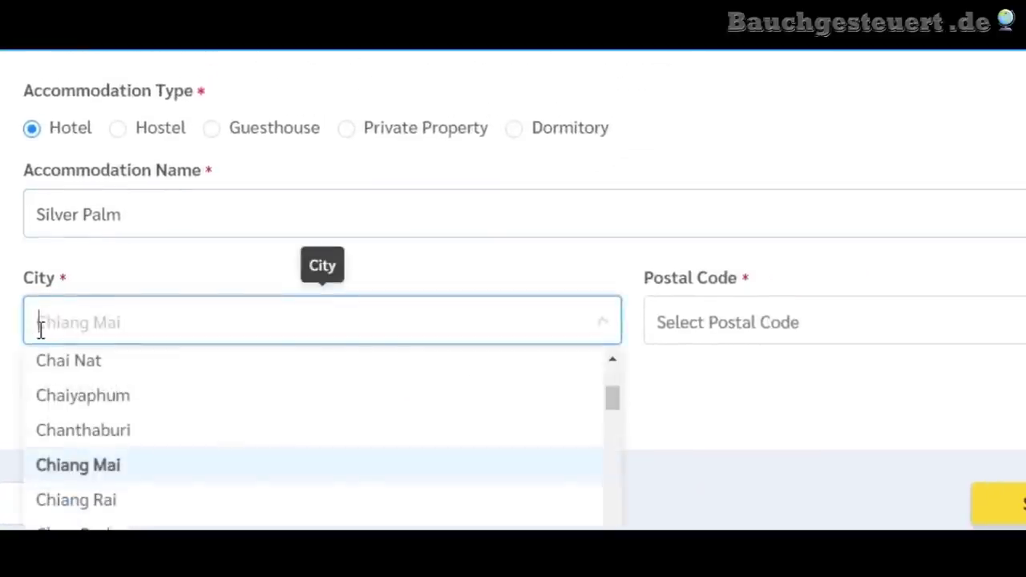
click(56, 479)
- Pick postal code 50100 and leave Additional Place of Stay at No
click(736, 328)
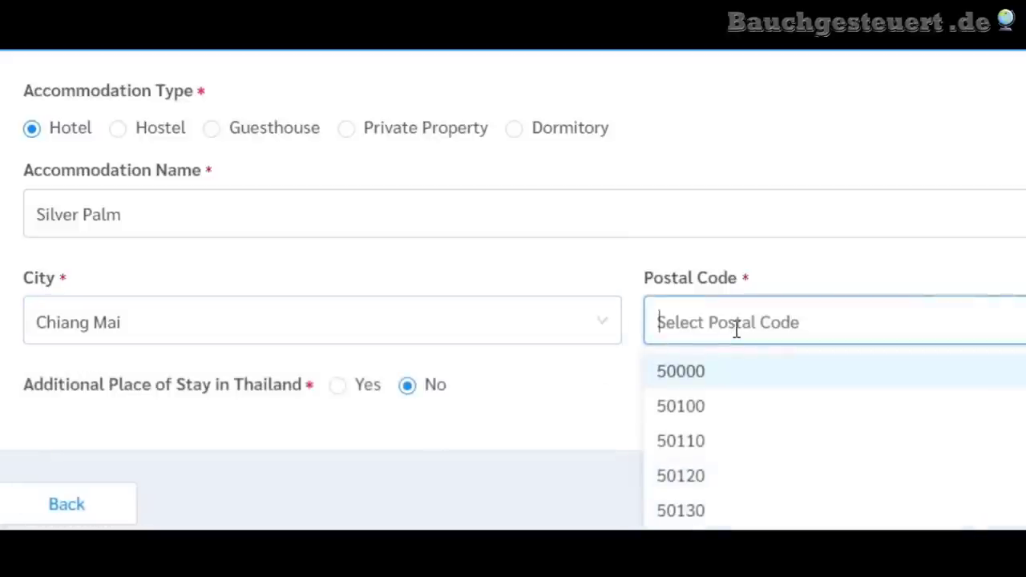
click(698, 409)
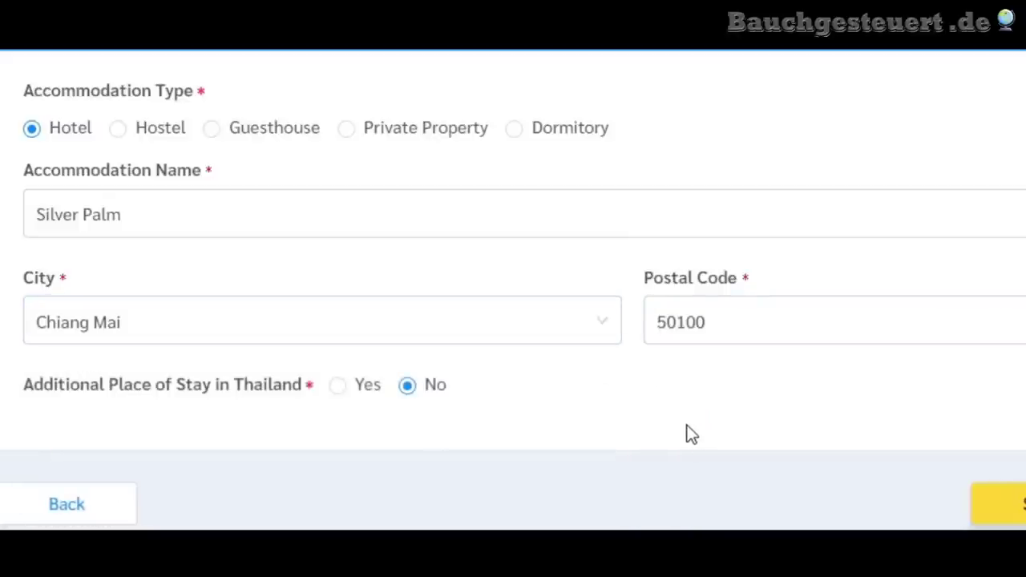
scroll(639, 401, up, 2)
scroll(644, 361, down, 3)
scroll(635, 296, down, 1)
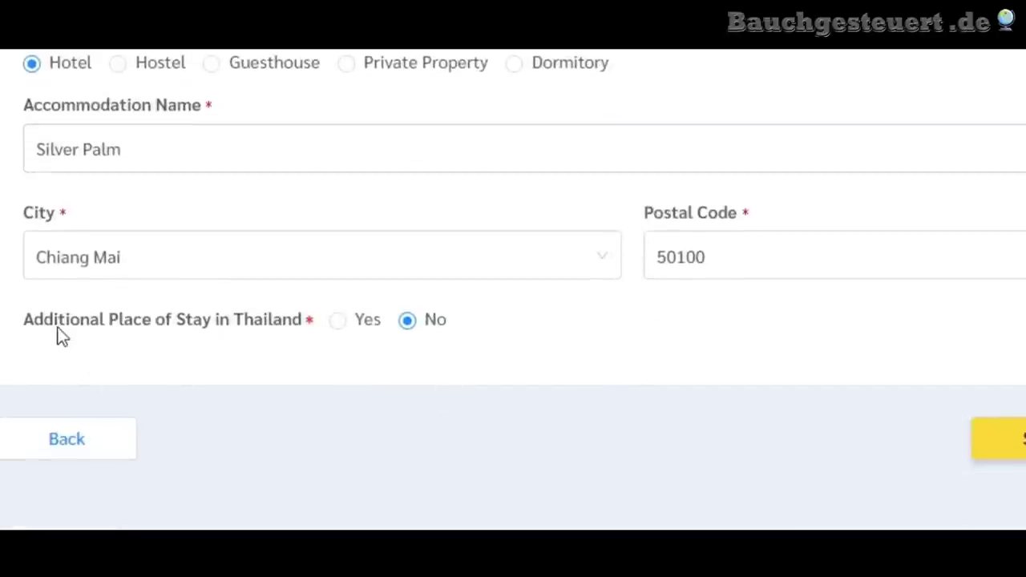
click(338, 325)
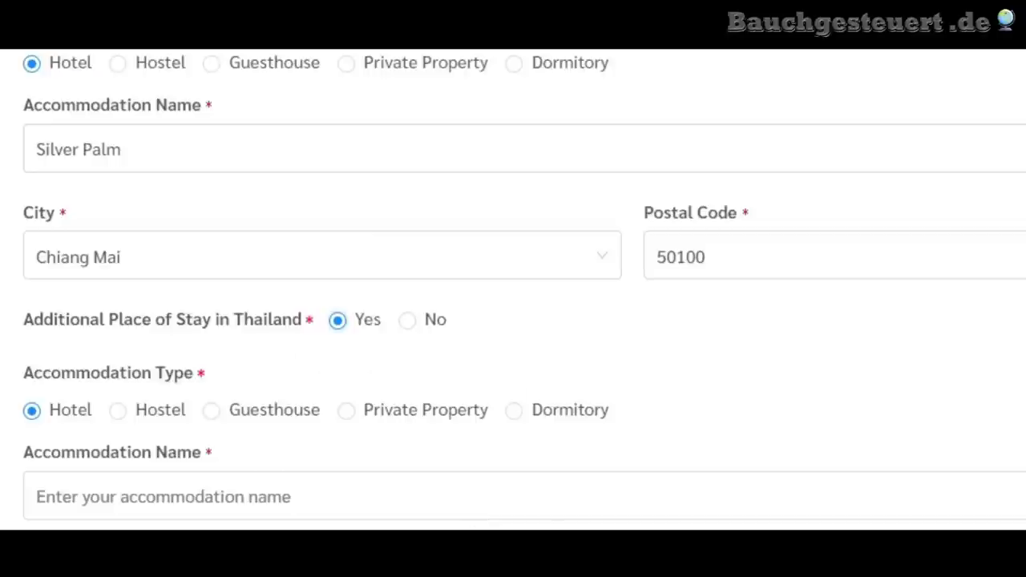
click(348, 413)
click(405, 322)
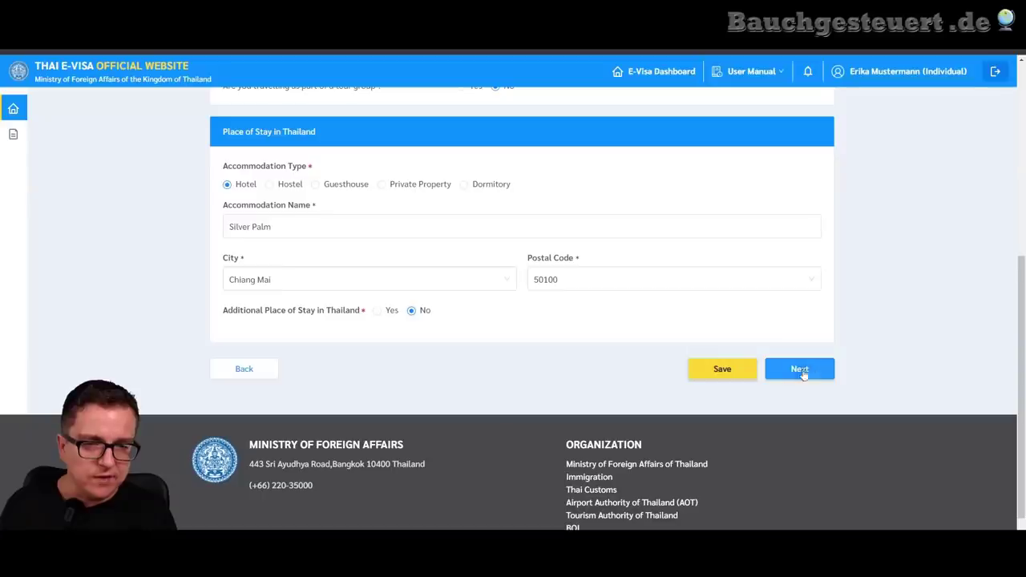
- Set the Port of Arrival to International Airport
click(878, 405)
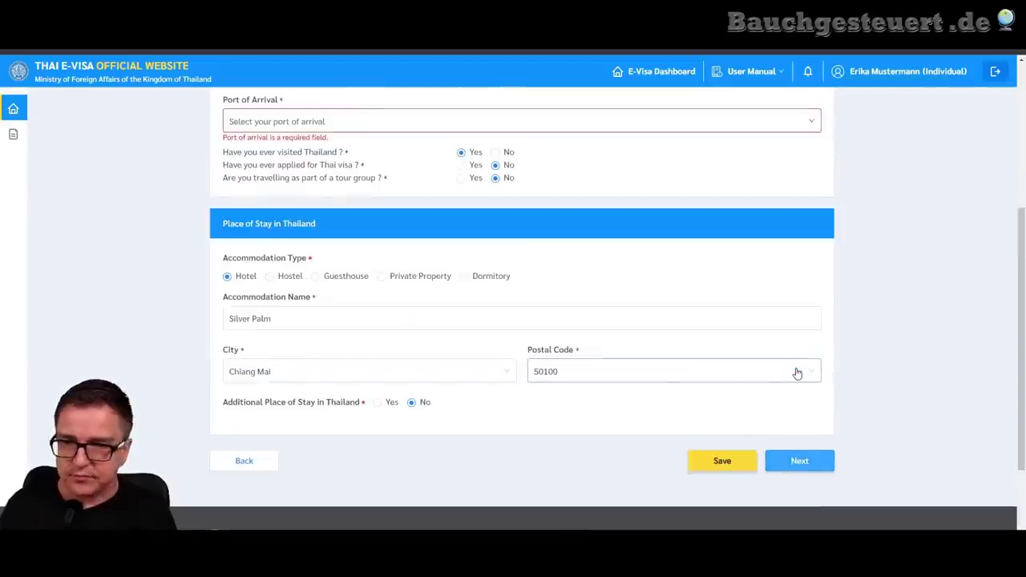
scroll(497, 356, up, 2)
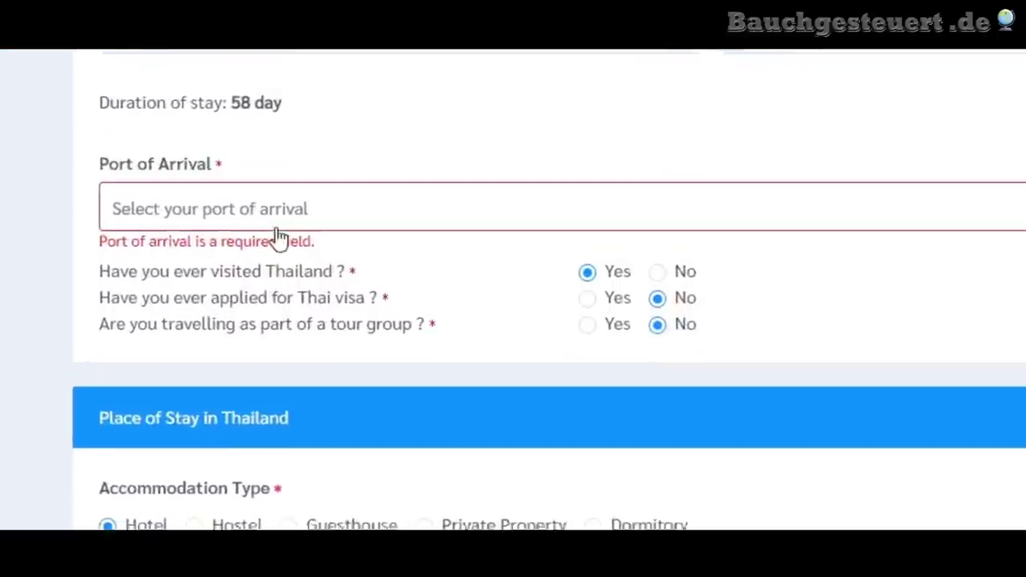
click(335, 184)
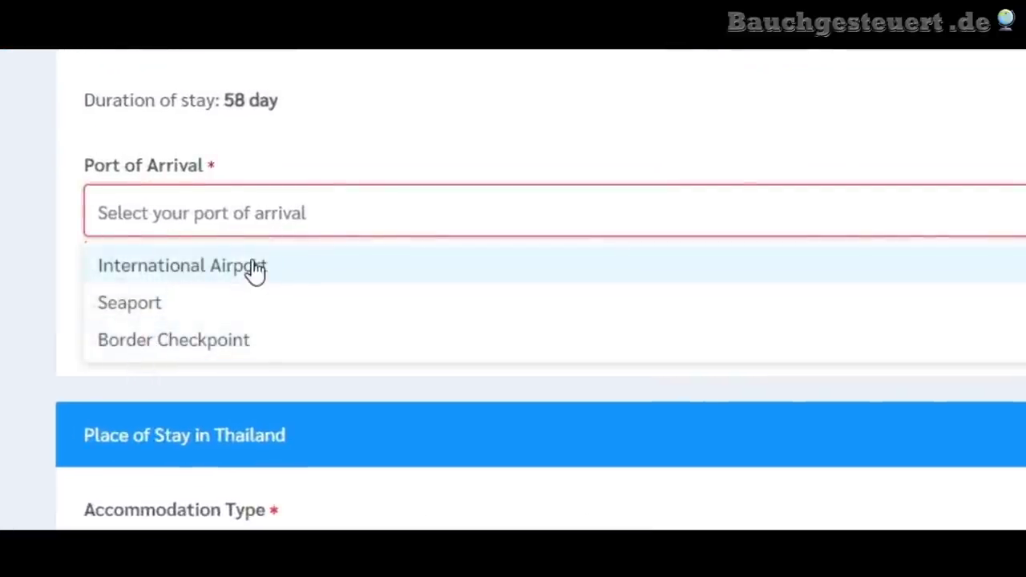
click(255, 271)
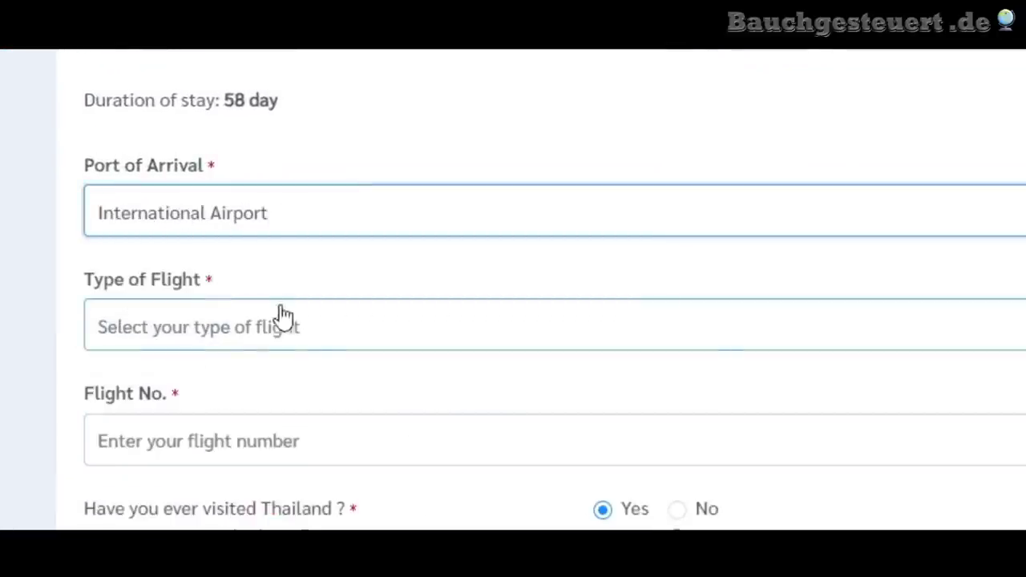
- Set flight type to Schedule (Commercial) with flight number TK058, then move to Supporting Documents
click(314, 330)
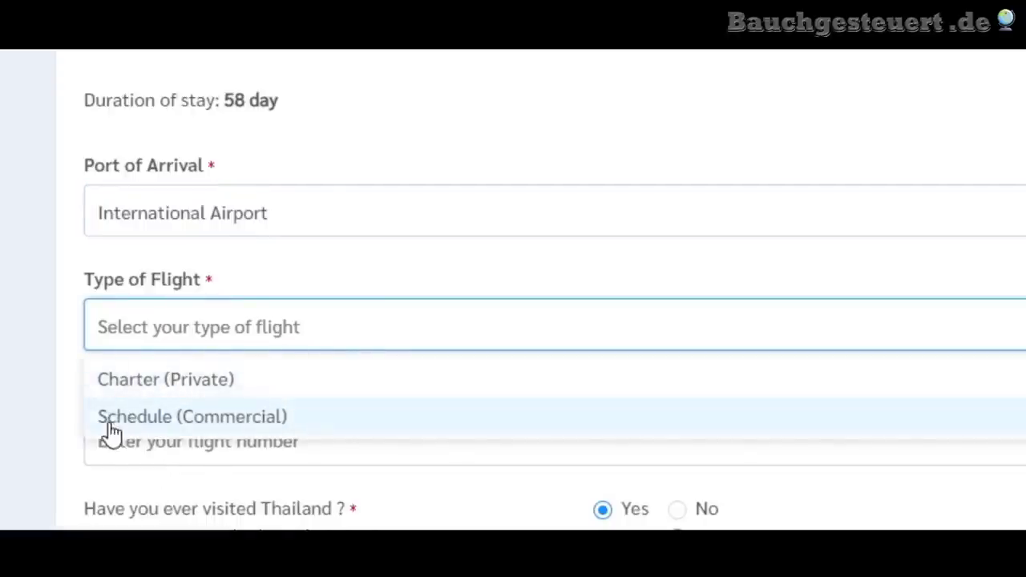
click(249, 425)
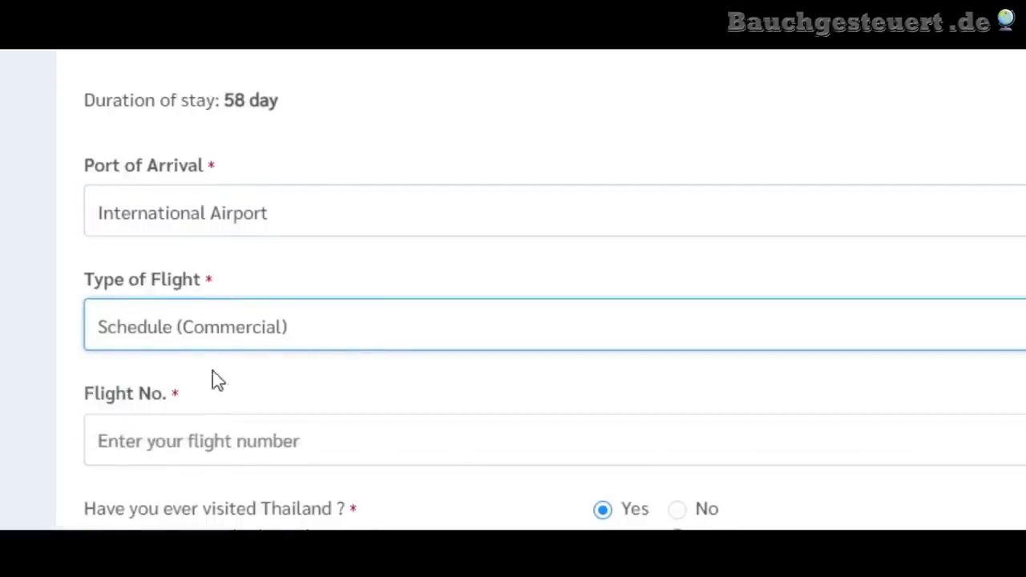
scroll(118, 451, down, 2)
click(215, 337)
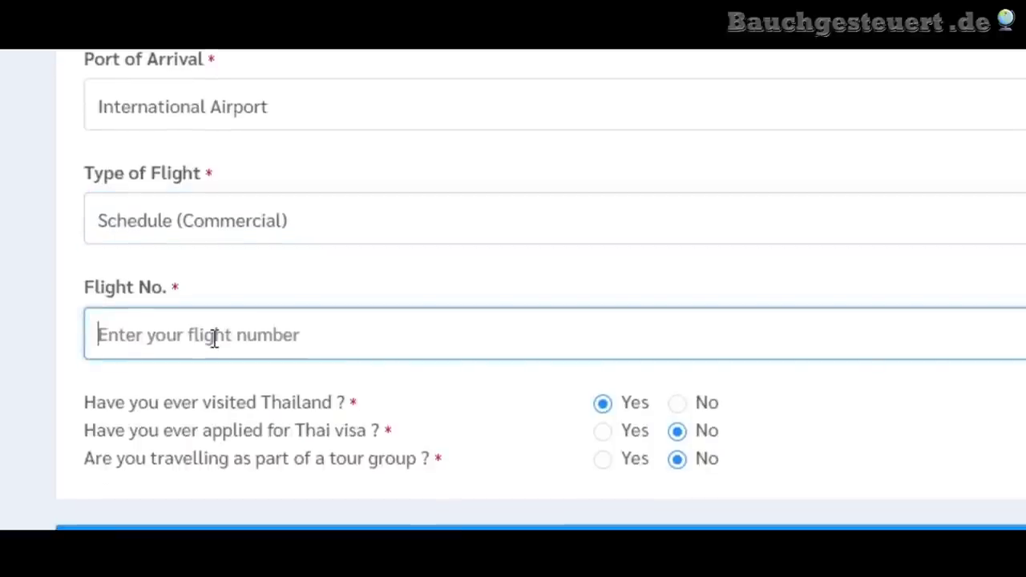
text(TK)
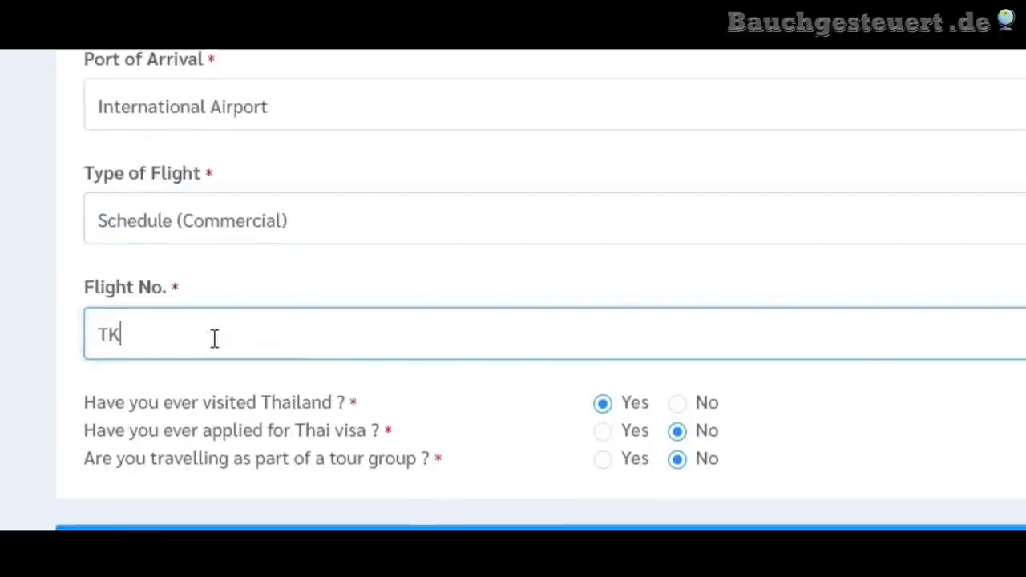
text(058)
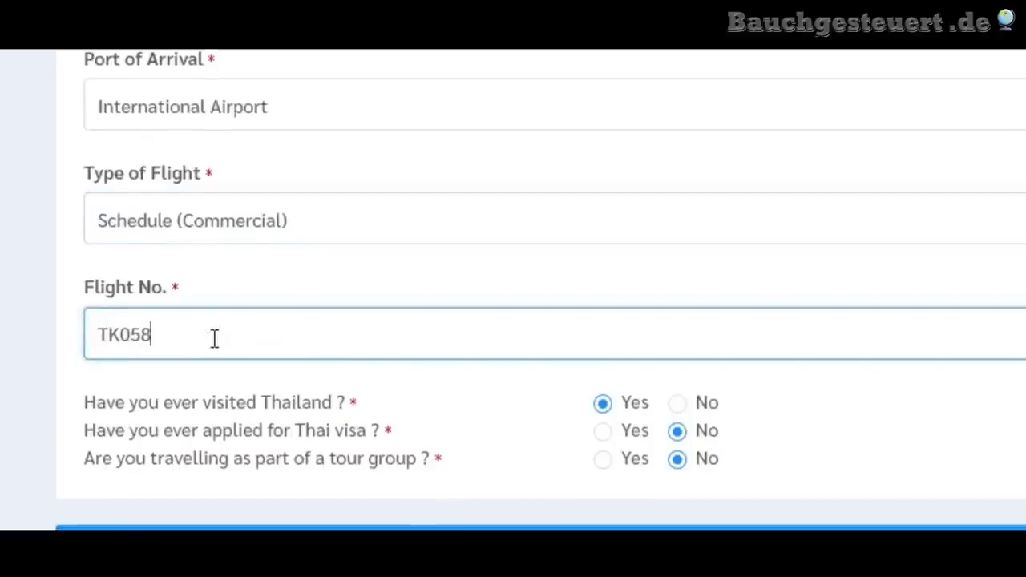
click(4, 353)
scroll(24, 313, down, 8)
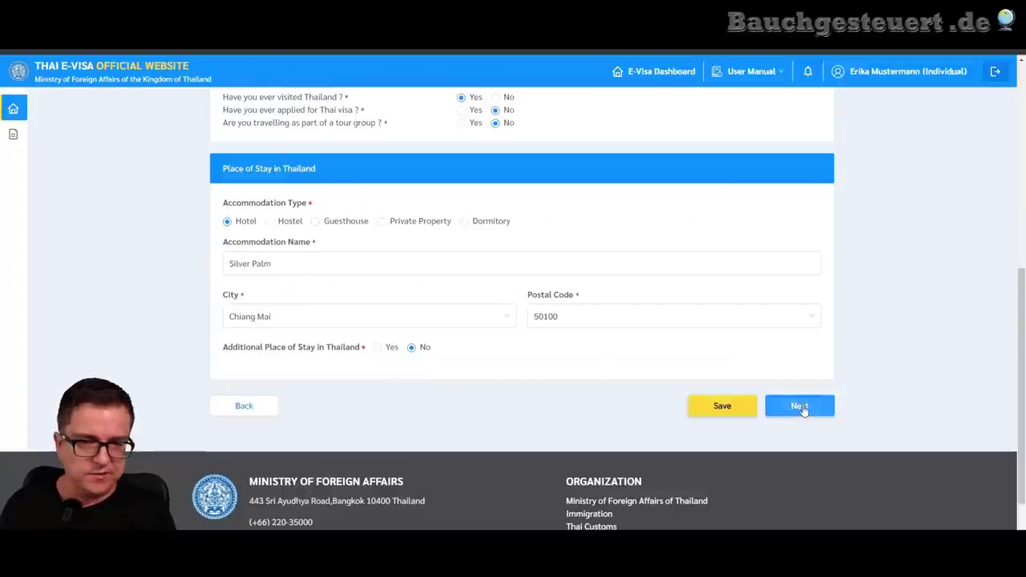
click(799, 406)
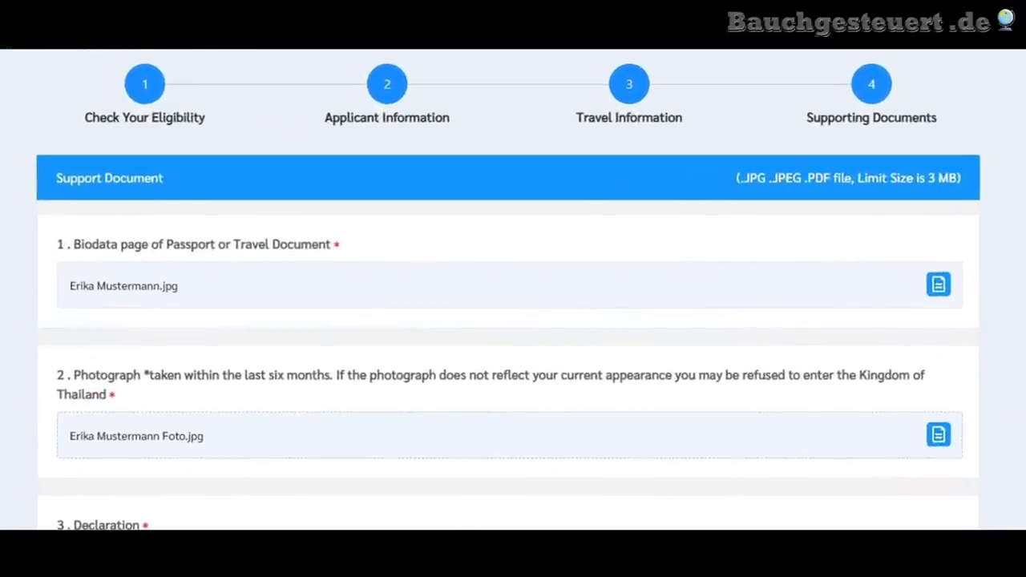
- Check that the passport biodata page and photograph are attached while Declaration still awaits upload
scroll(513, 320, down, 6)
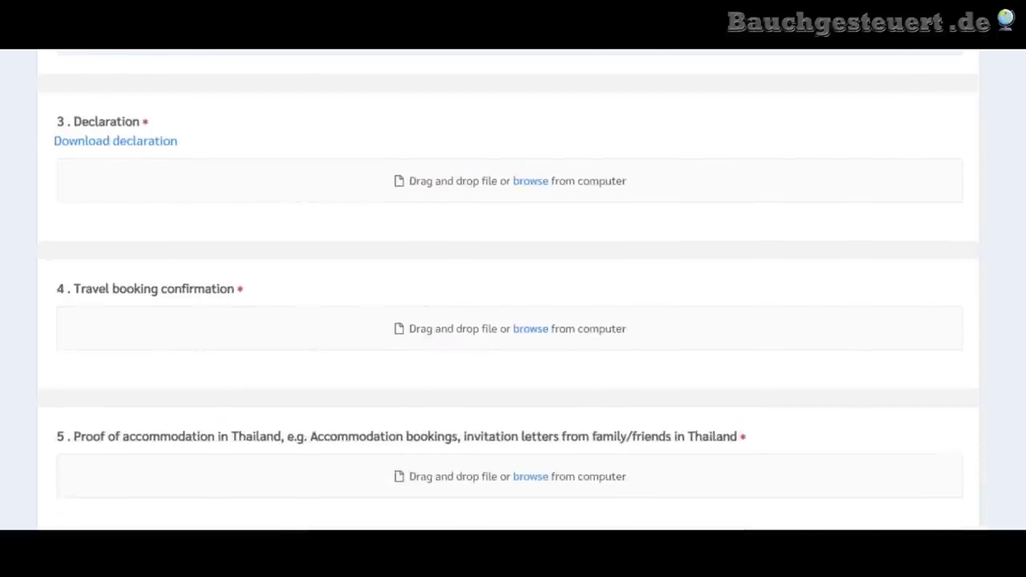
scroll(513, 321, down, 5)
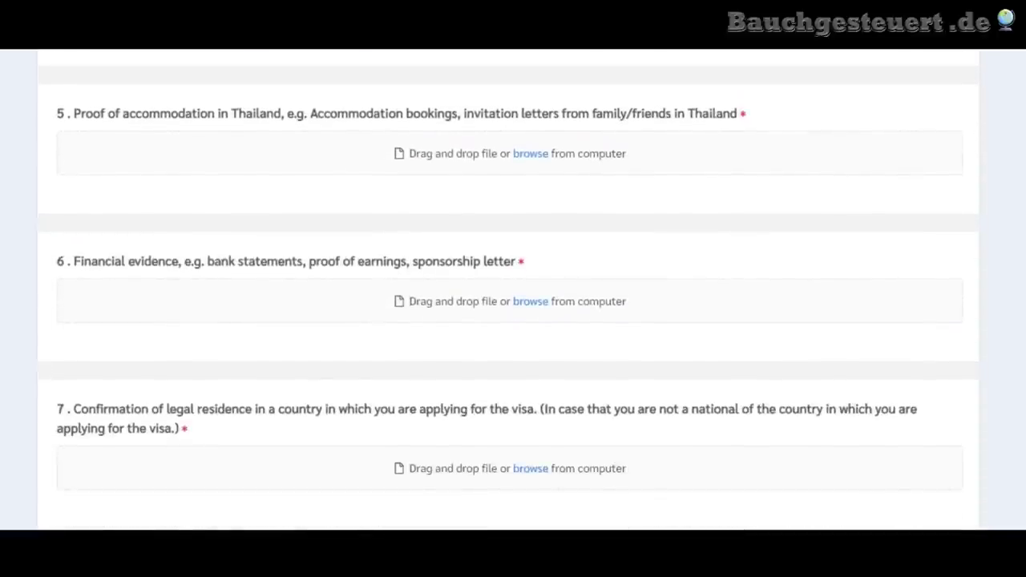
scroll(512, 320, down, 4)
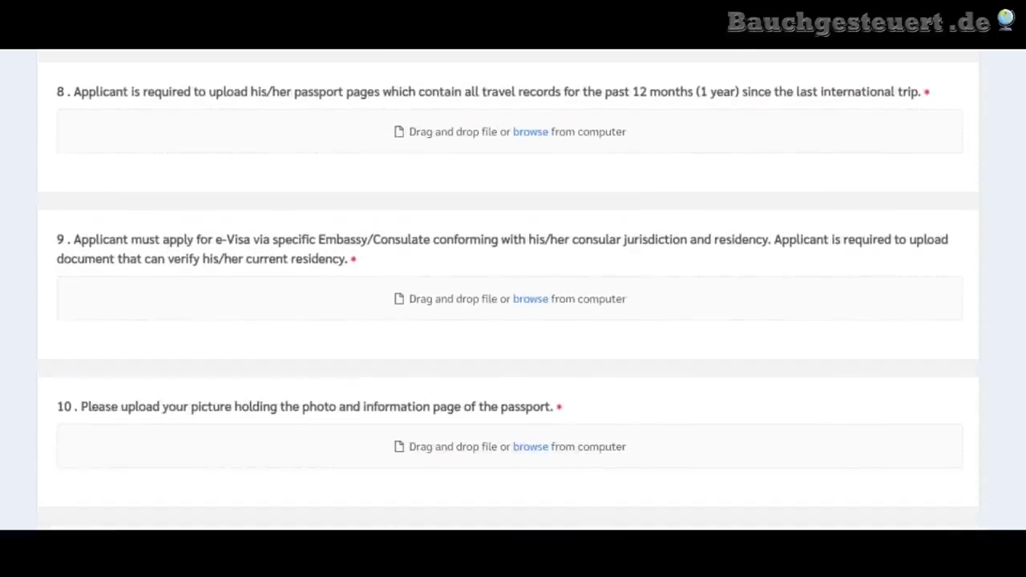
scroll(246, 157, up, 18)
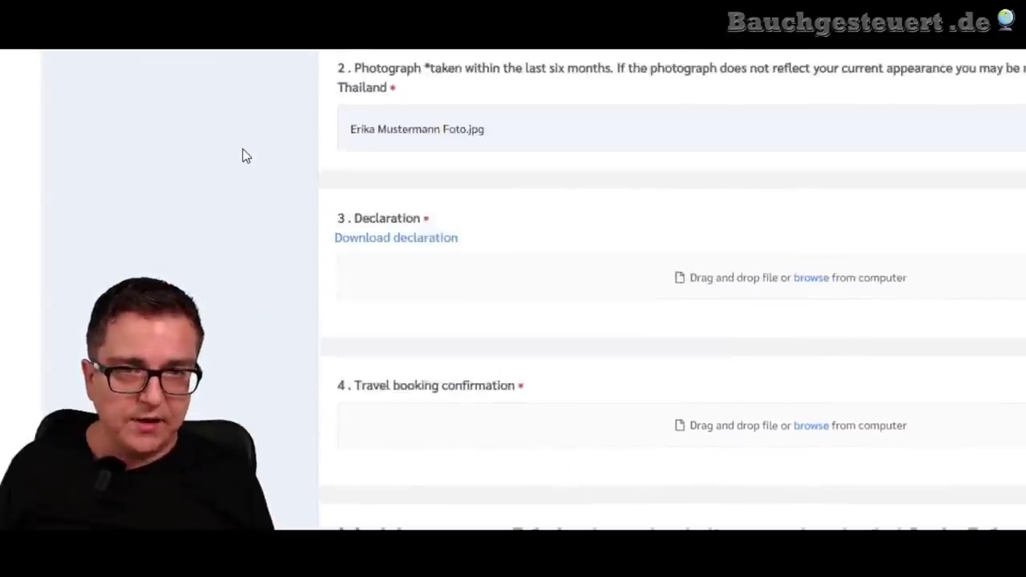
scroll(246, 156, down, 2)
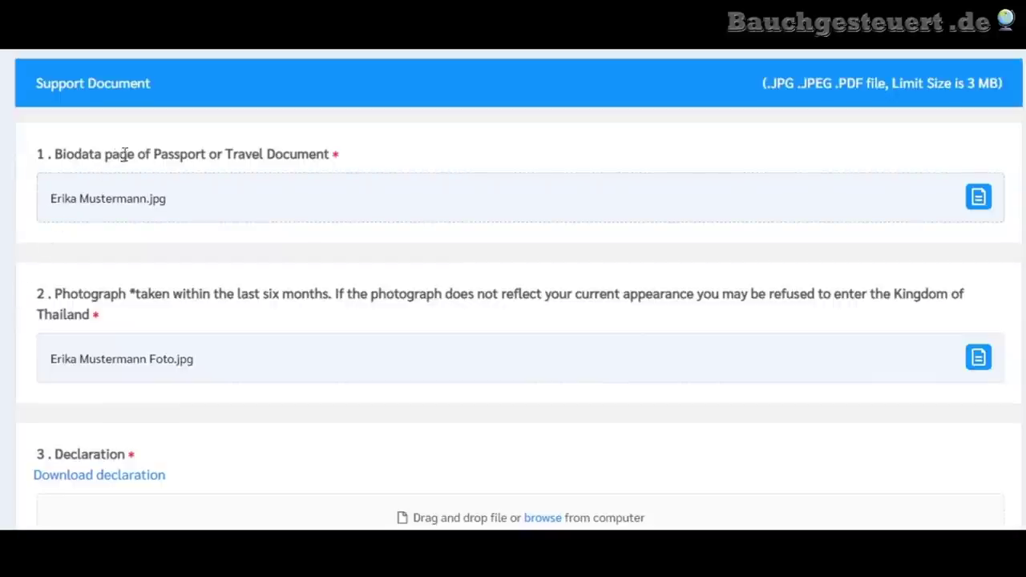
drag(125, 154, 299, 149)
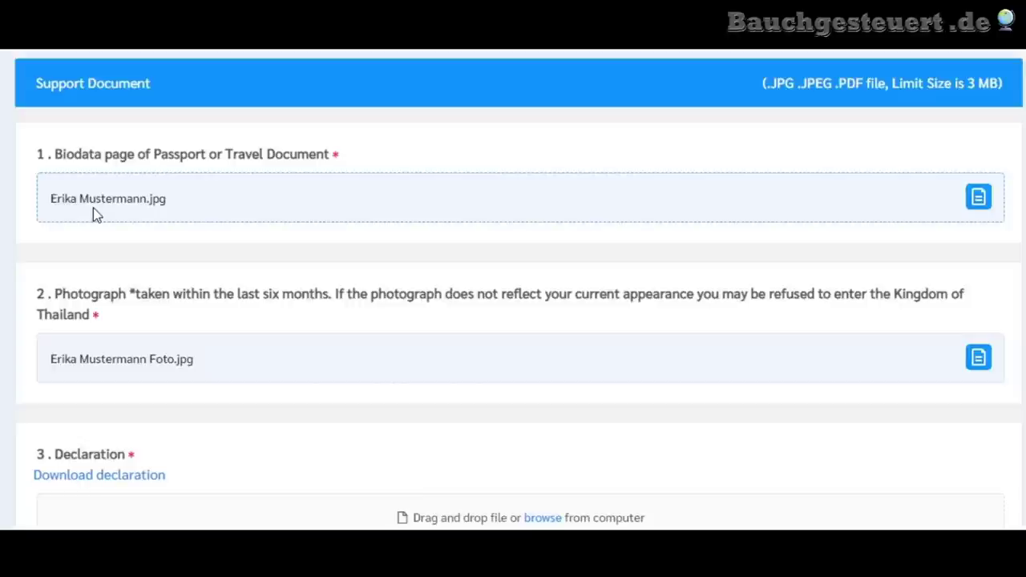
scroll(5, 256, down, 2)
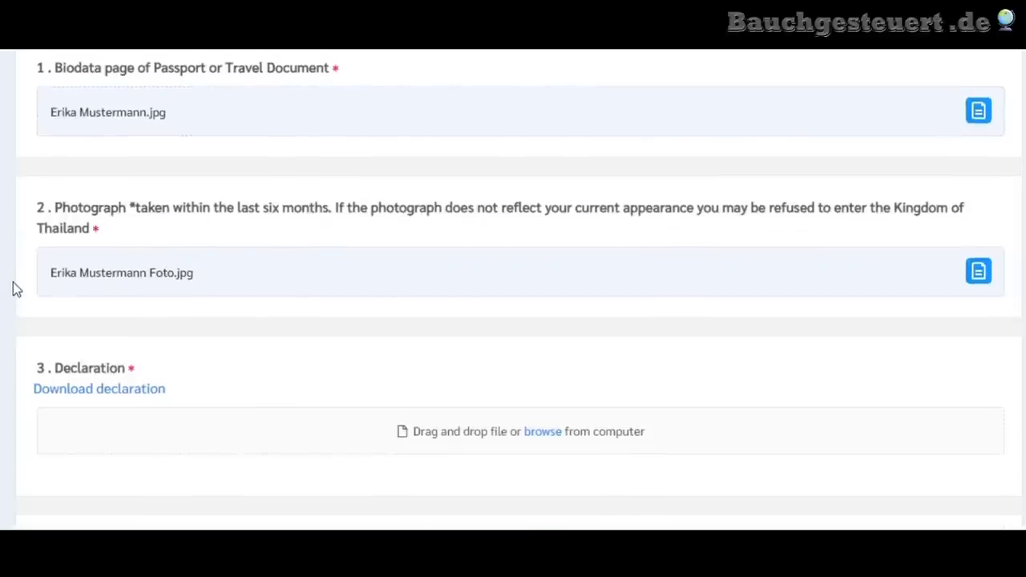
drag(99, 208, 181, 202)
click(187, 243)
scroll(513, 289, down, 4)
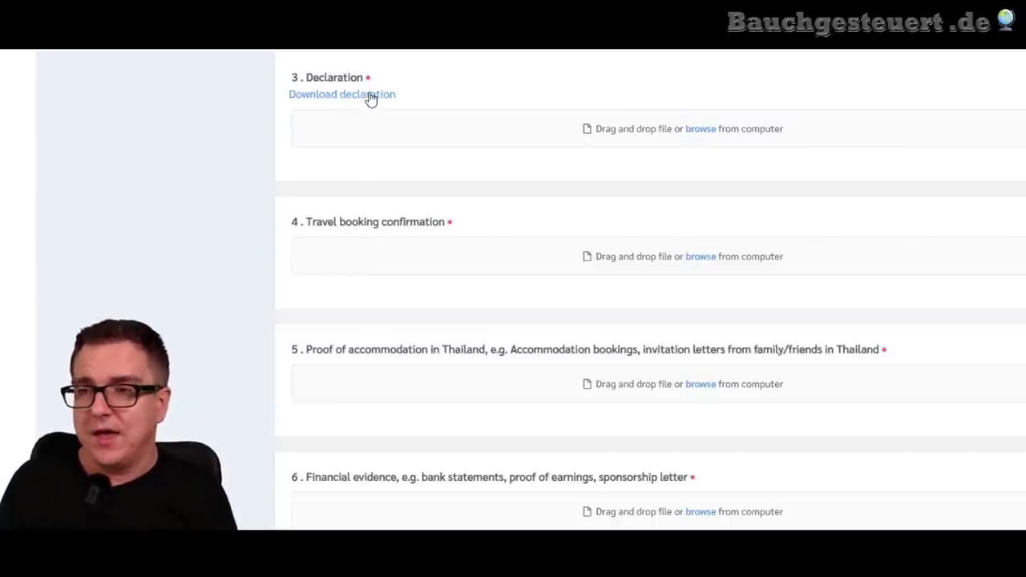
- Download the declaration form and drop DeclarationForm.pdf onto the Declaration upload area
click(369, 97)
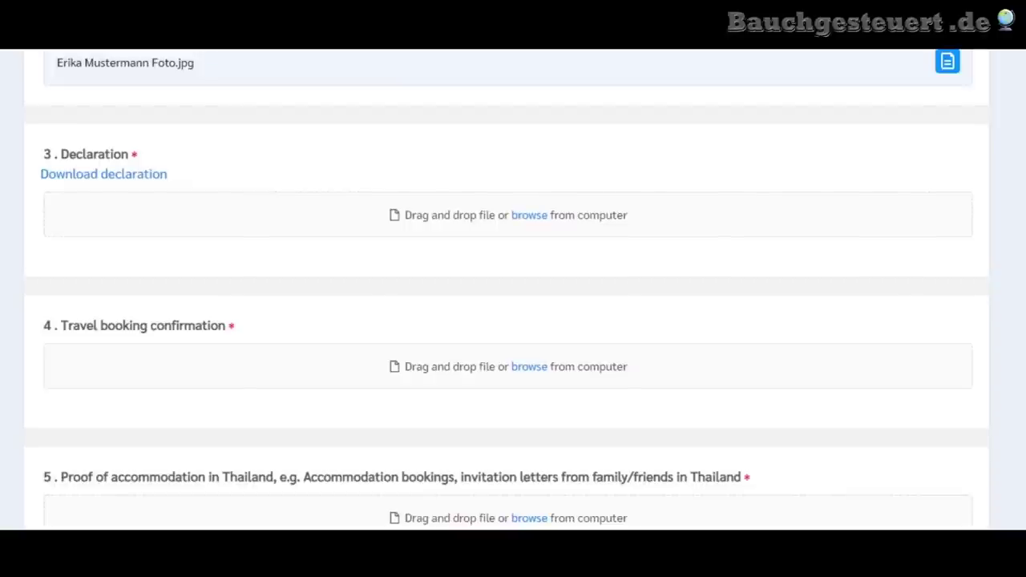
drag(545, 329, 447, 210)
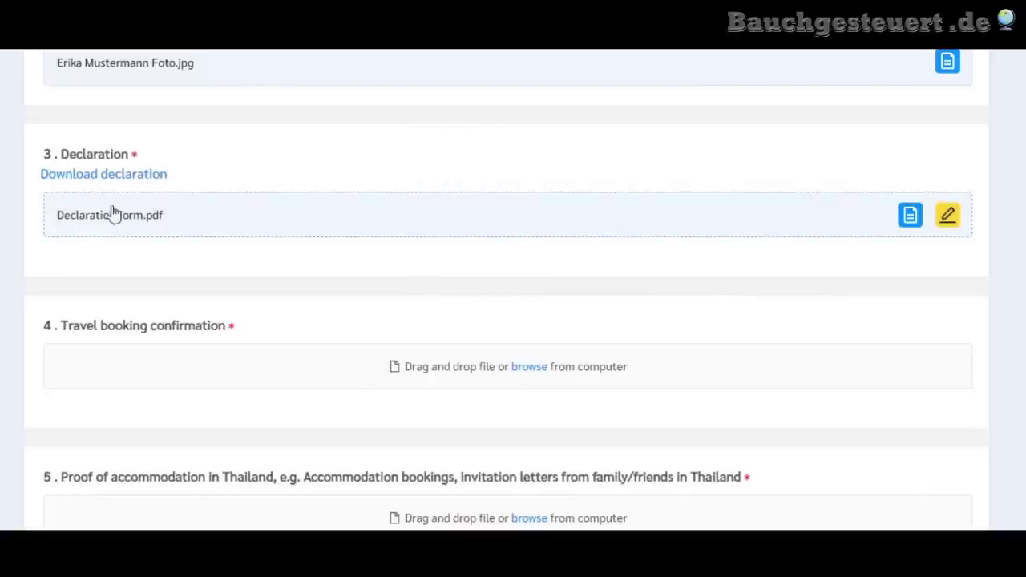
scroll(337, 250, down, 2)
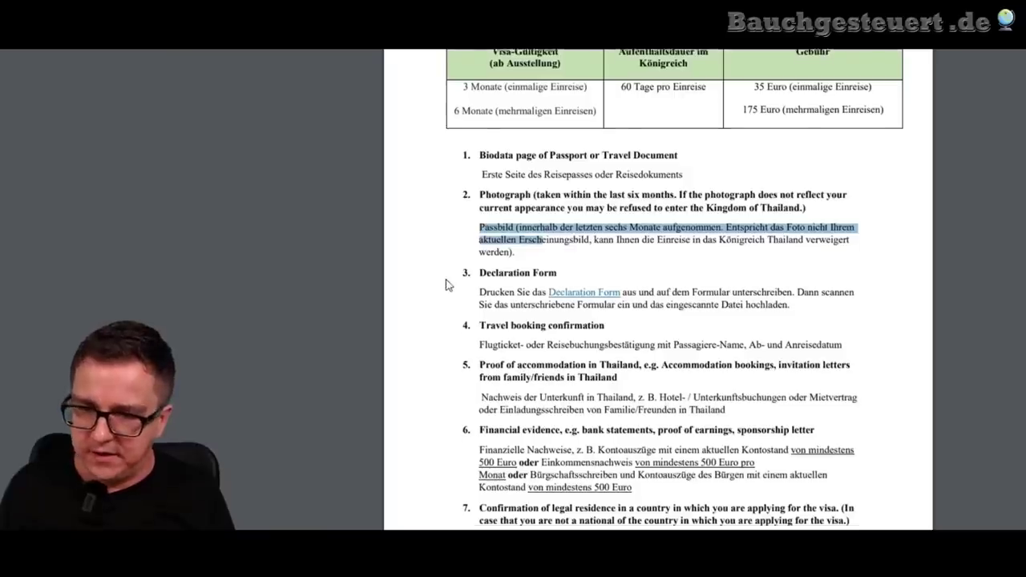
- Read the Declaration Form and travel booking requirements in the visa requirements PDF
scroll(449, 282, down, 3)
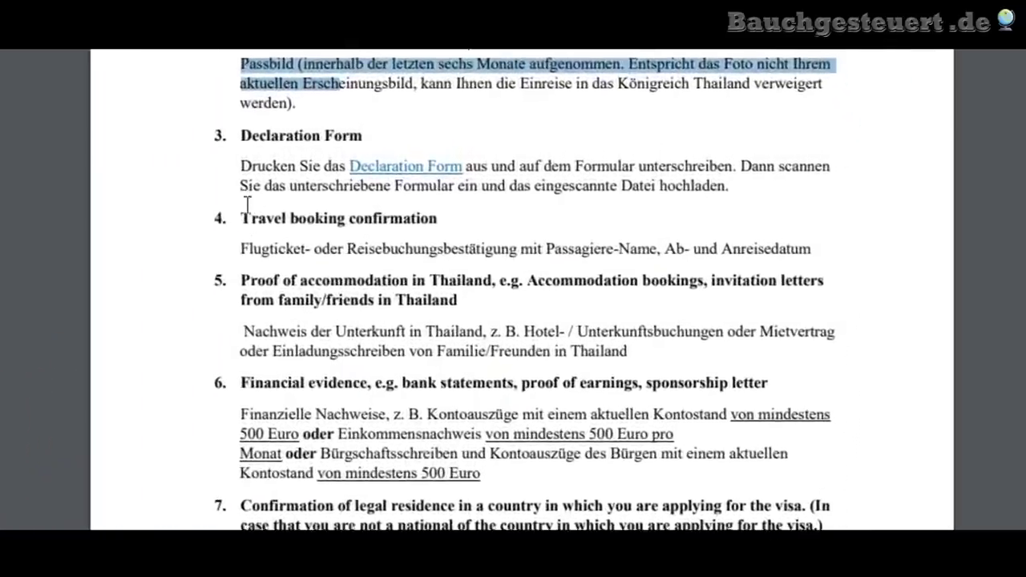
drag(355, 200, 482, 182)
click(368, 236)
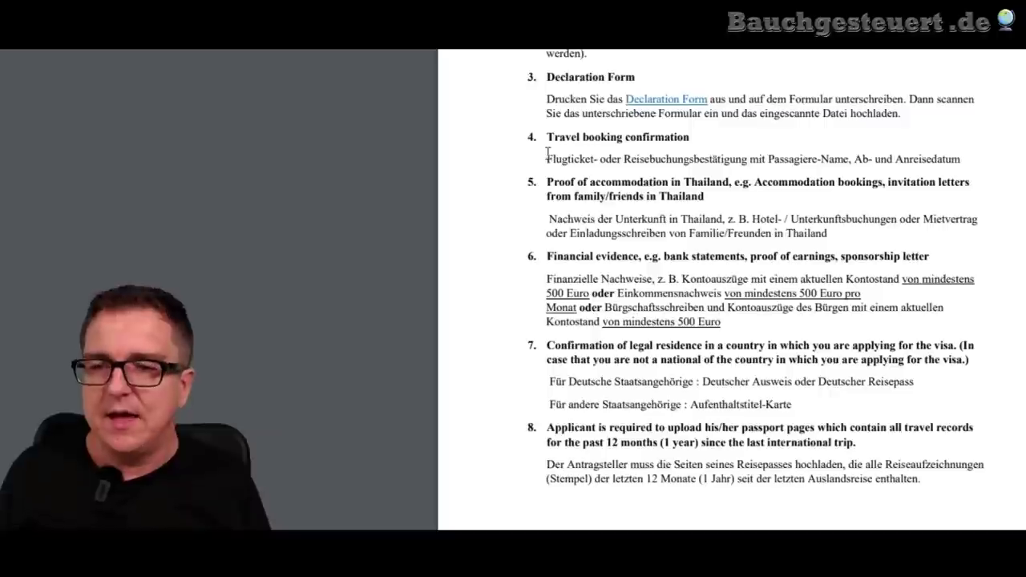
drag(240, 248, 343, 249)
click(300, 261)
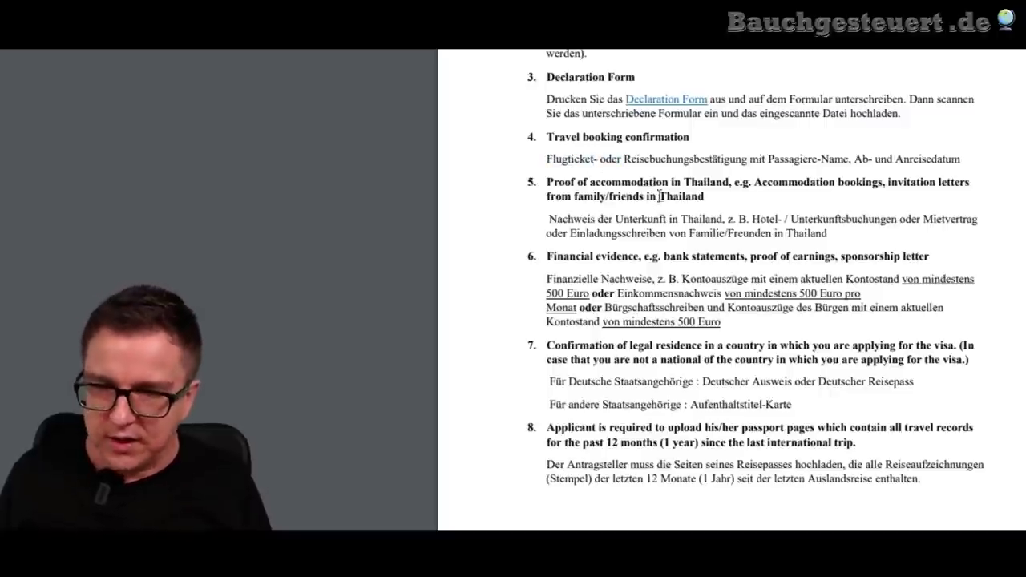